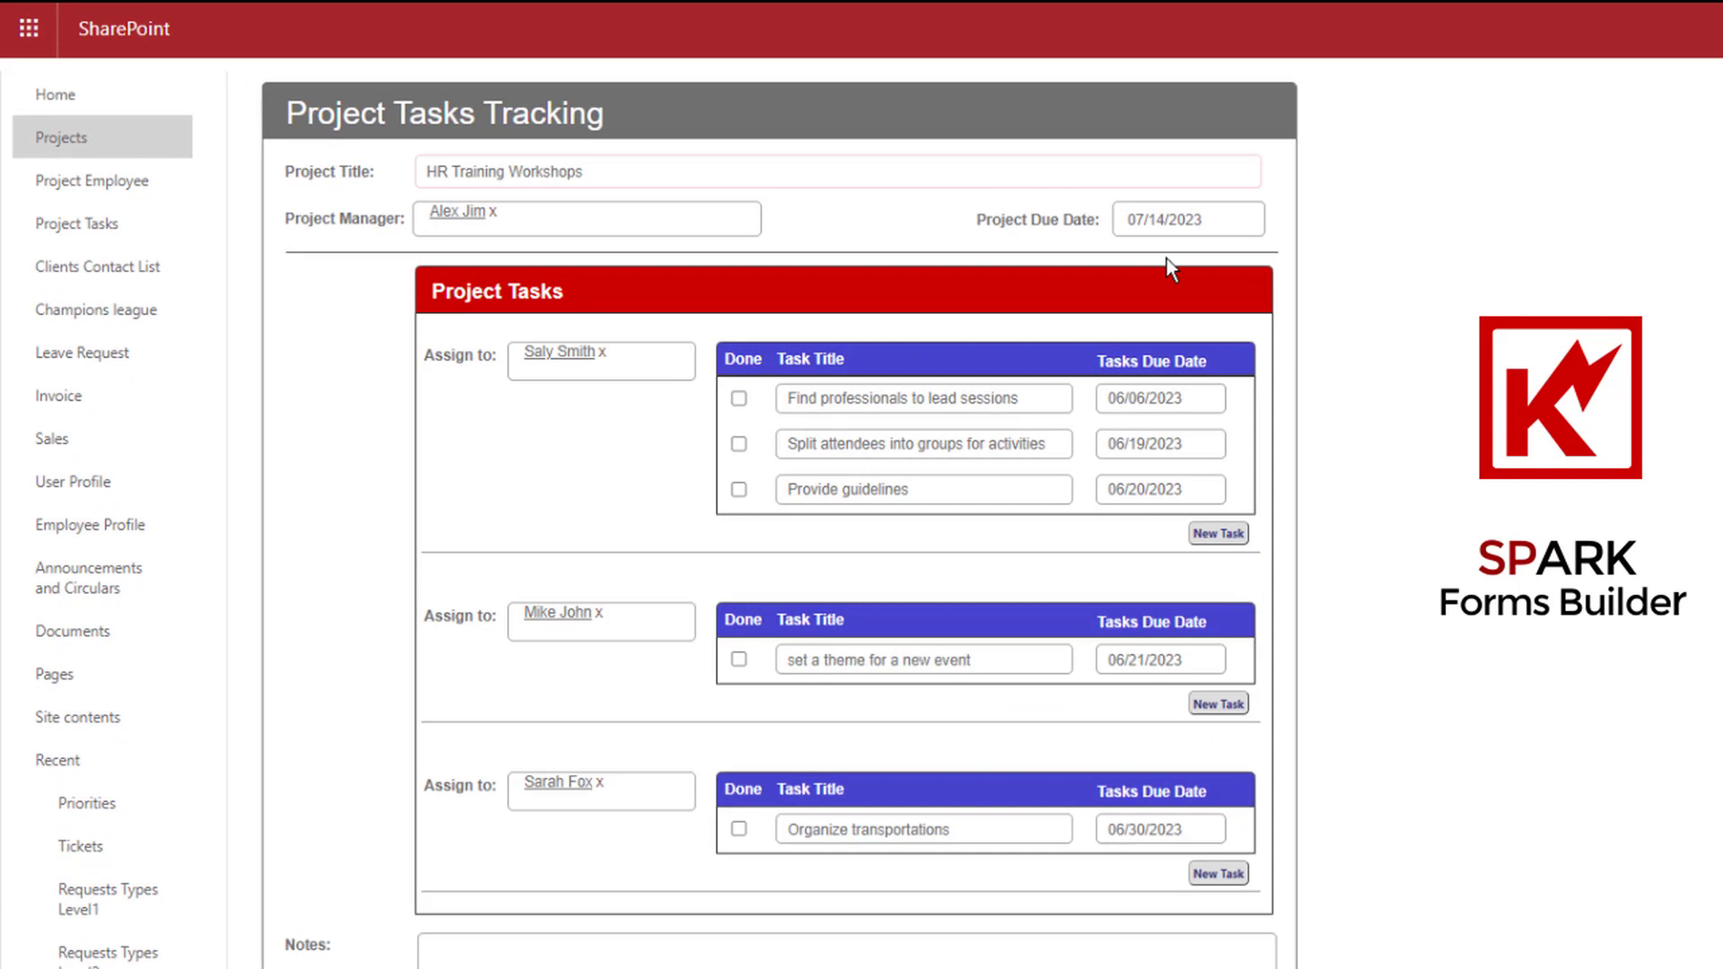
# Delete the Offer food and drinks task row and the whole third assignee section
pyautogui.click(1265, 754)
pyautogui.click(1297, 812)
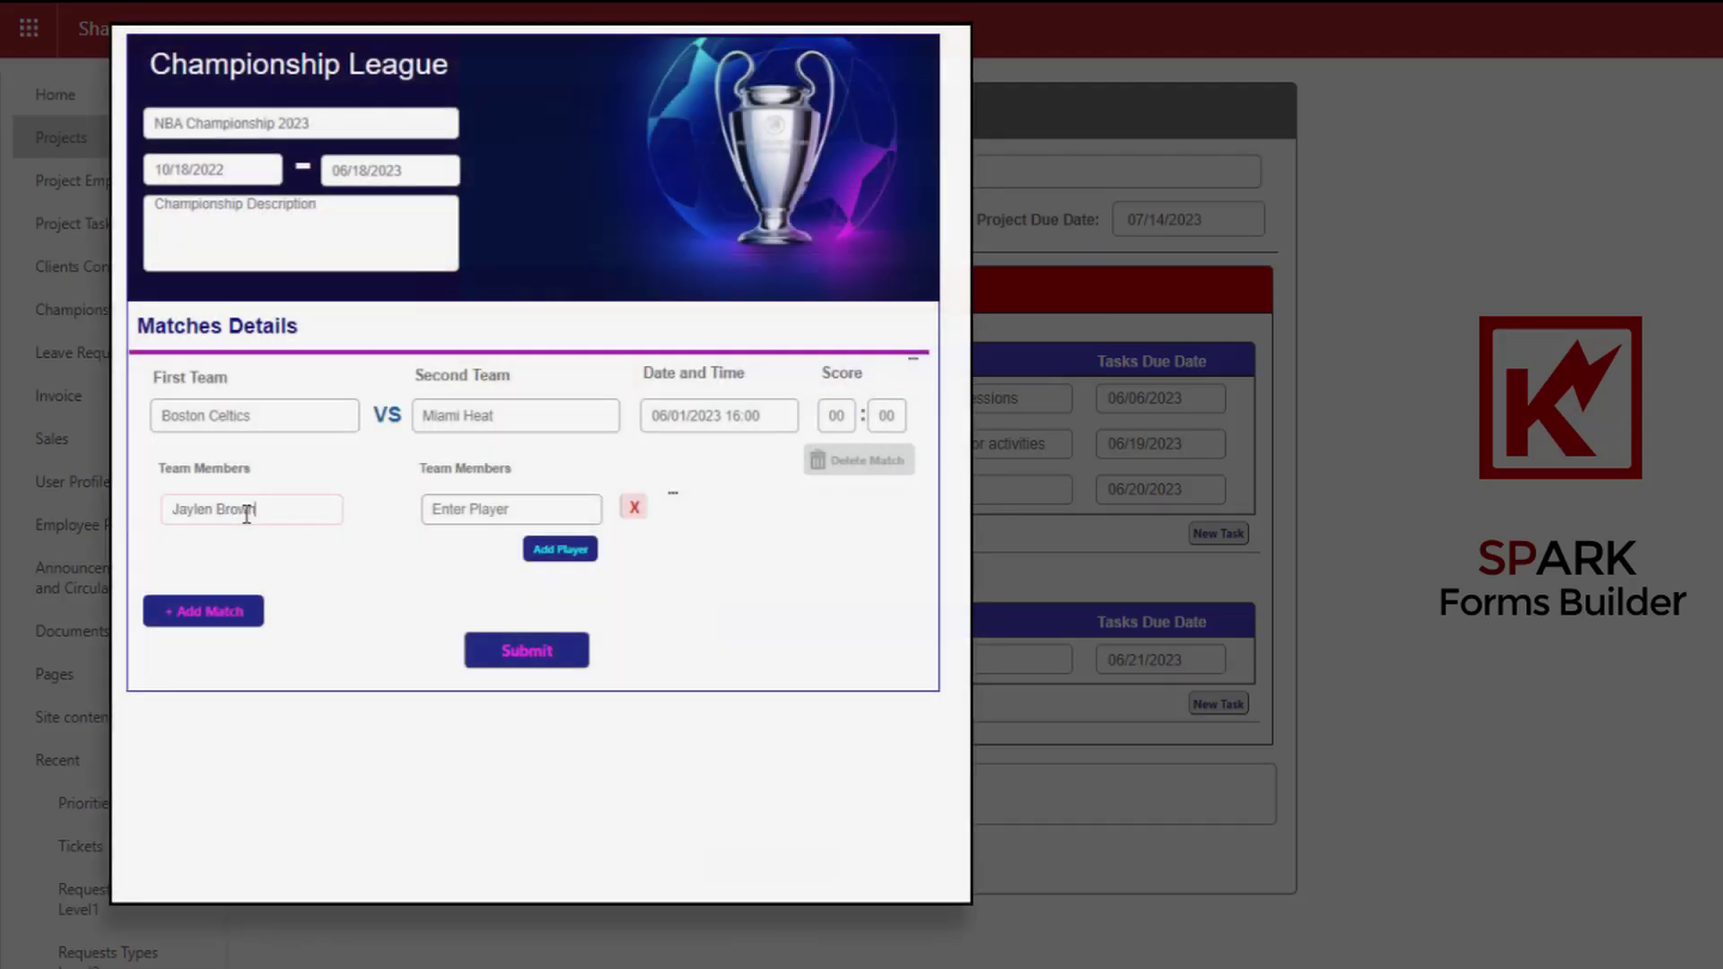
# Enter players Grant Williams, Caleb Martin and Bam Adebayo, then add a third player row and a second match
pyautogui.press('Tab')
pyautogui.write('Grant Williams')
pyautogui.click(553, 550)
pyautogui.click(308, 554)
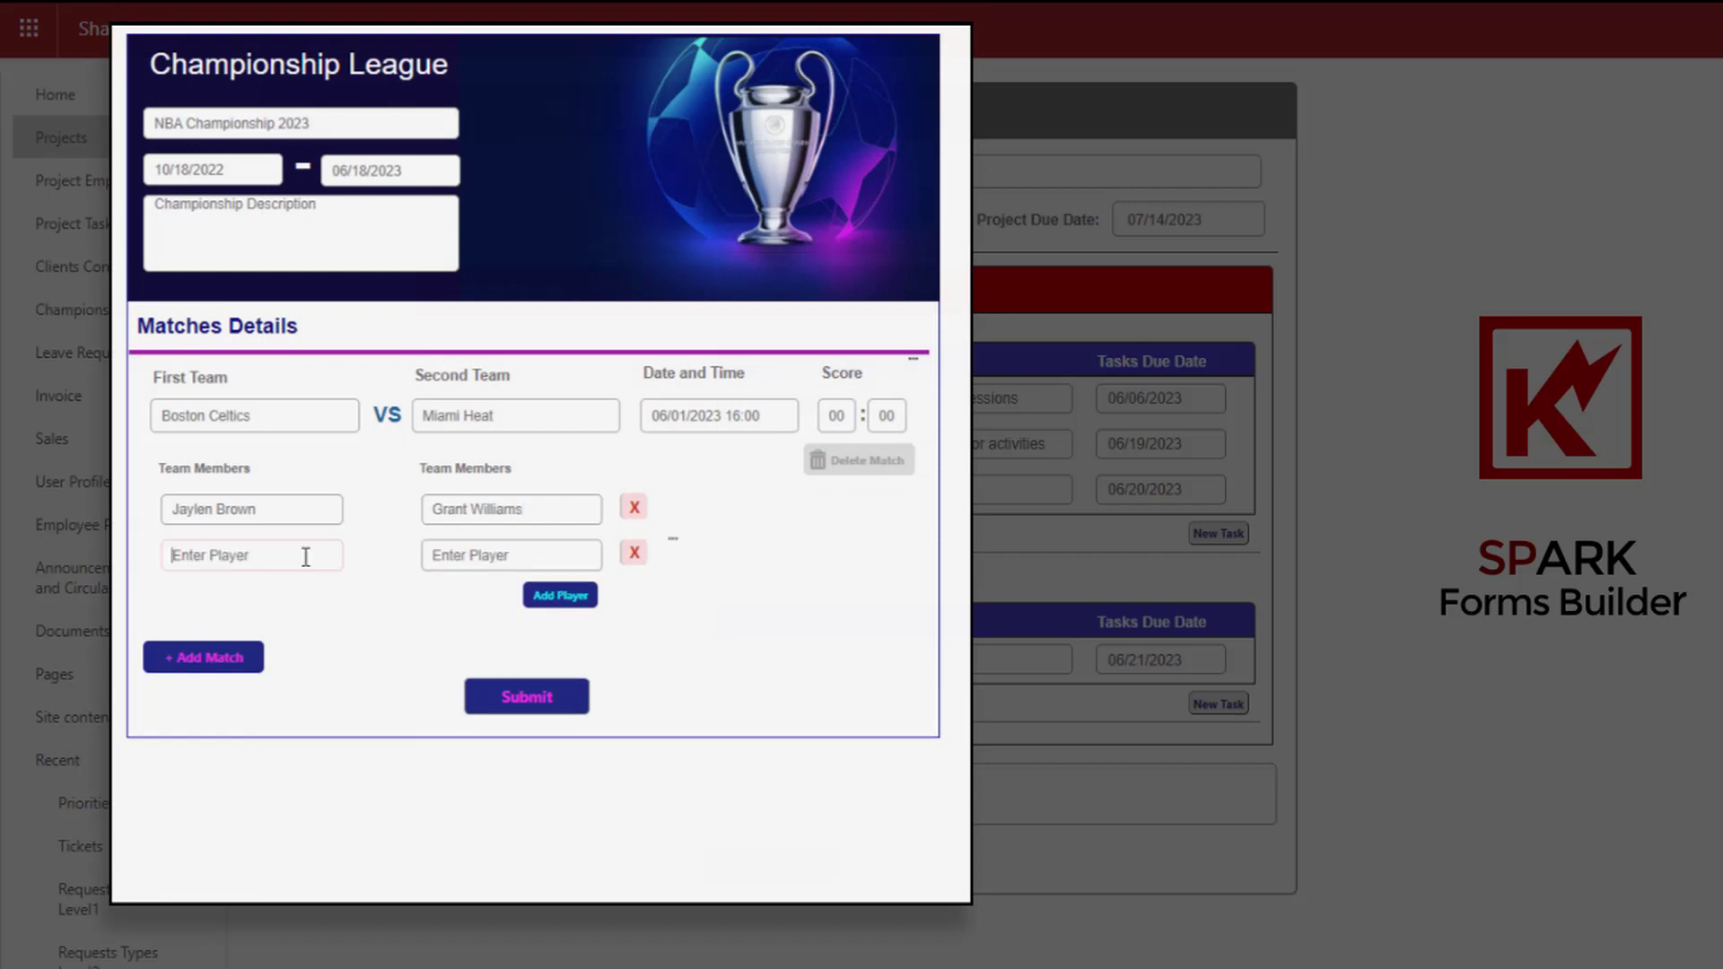
pyautogui.write('Caleb Martin')
pyautogui.click(516, 553)
pyautogui.write('Bam Adebayo')
pyautogui.click(538, 596)
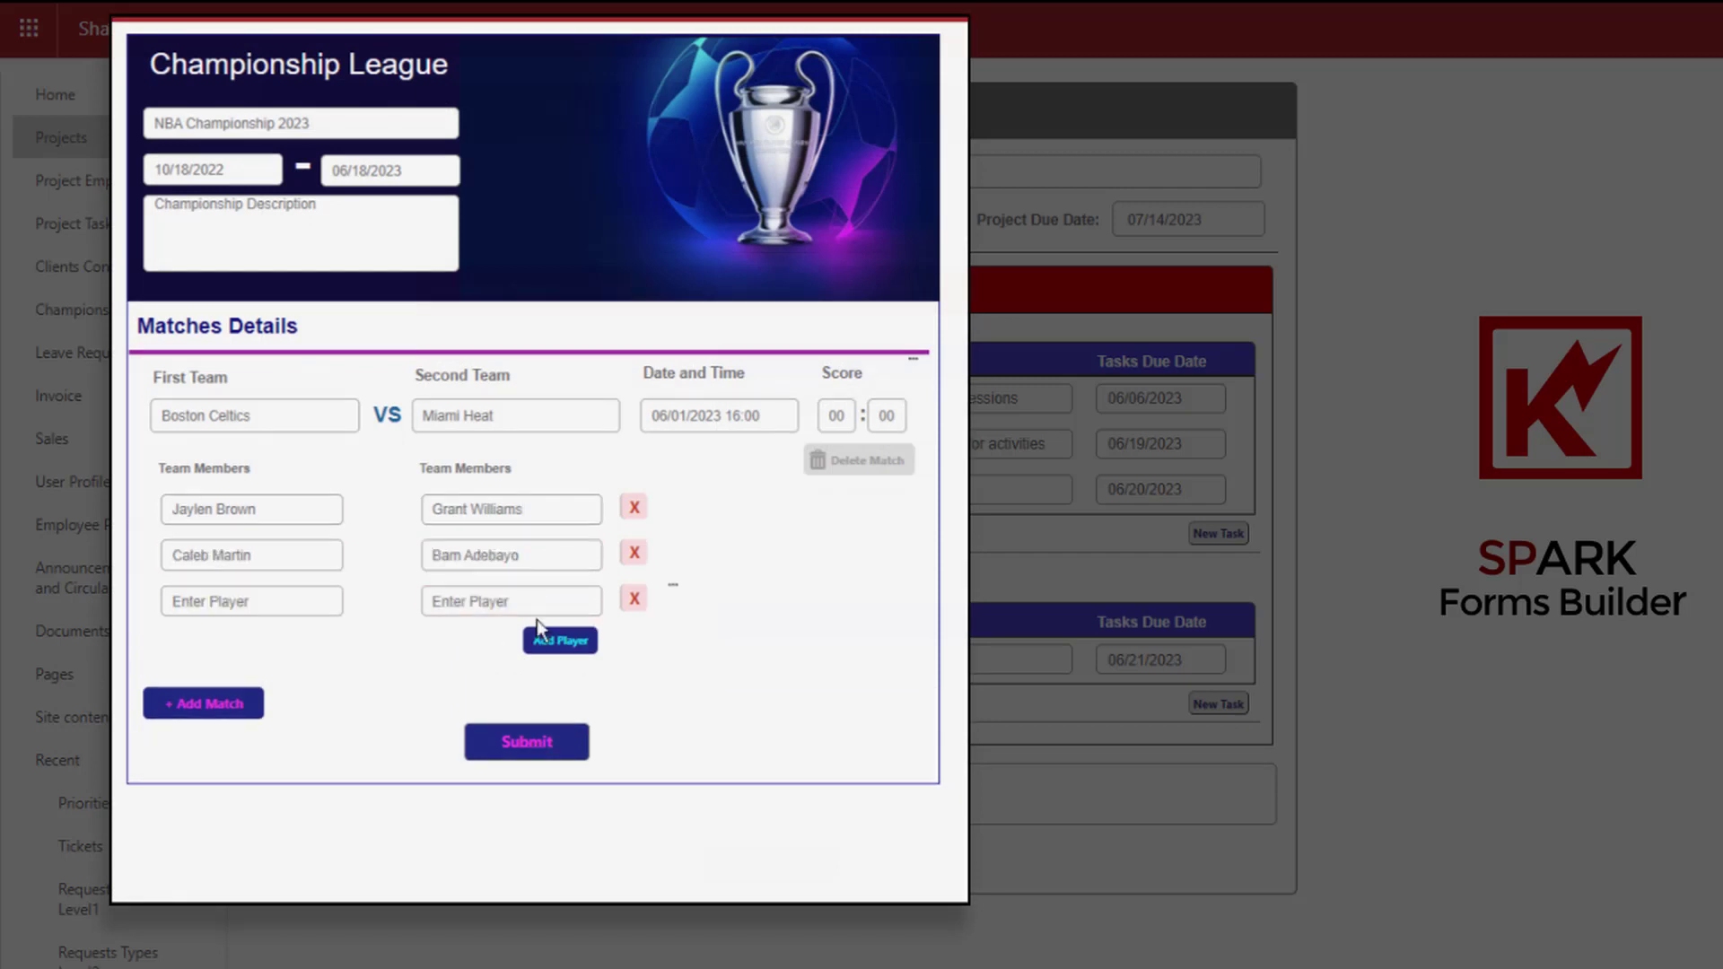
pyautogui.click(237, 699)
pyautogui.scroll(-2, 530, 539)
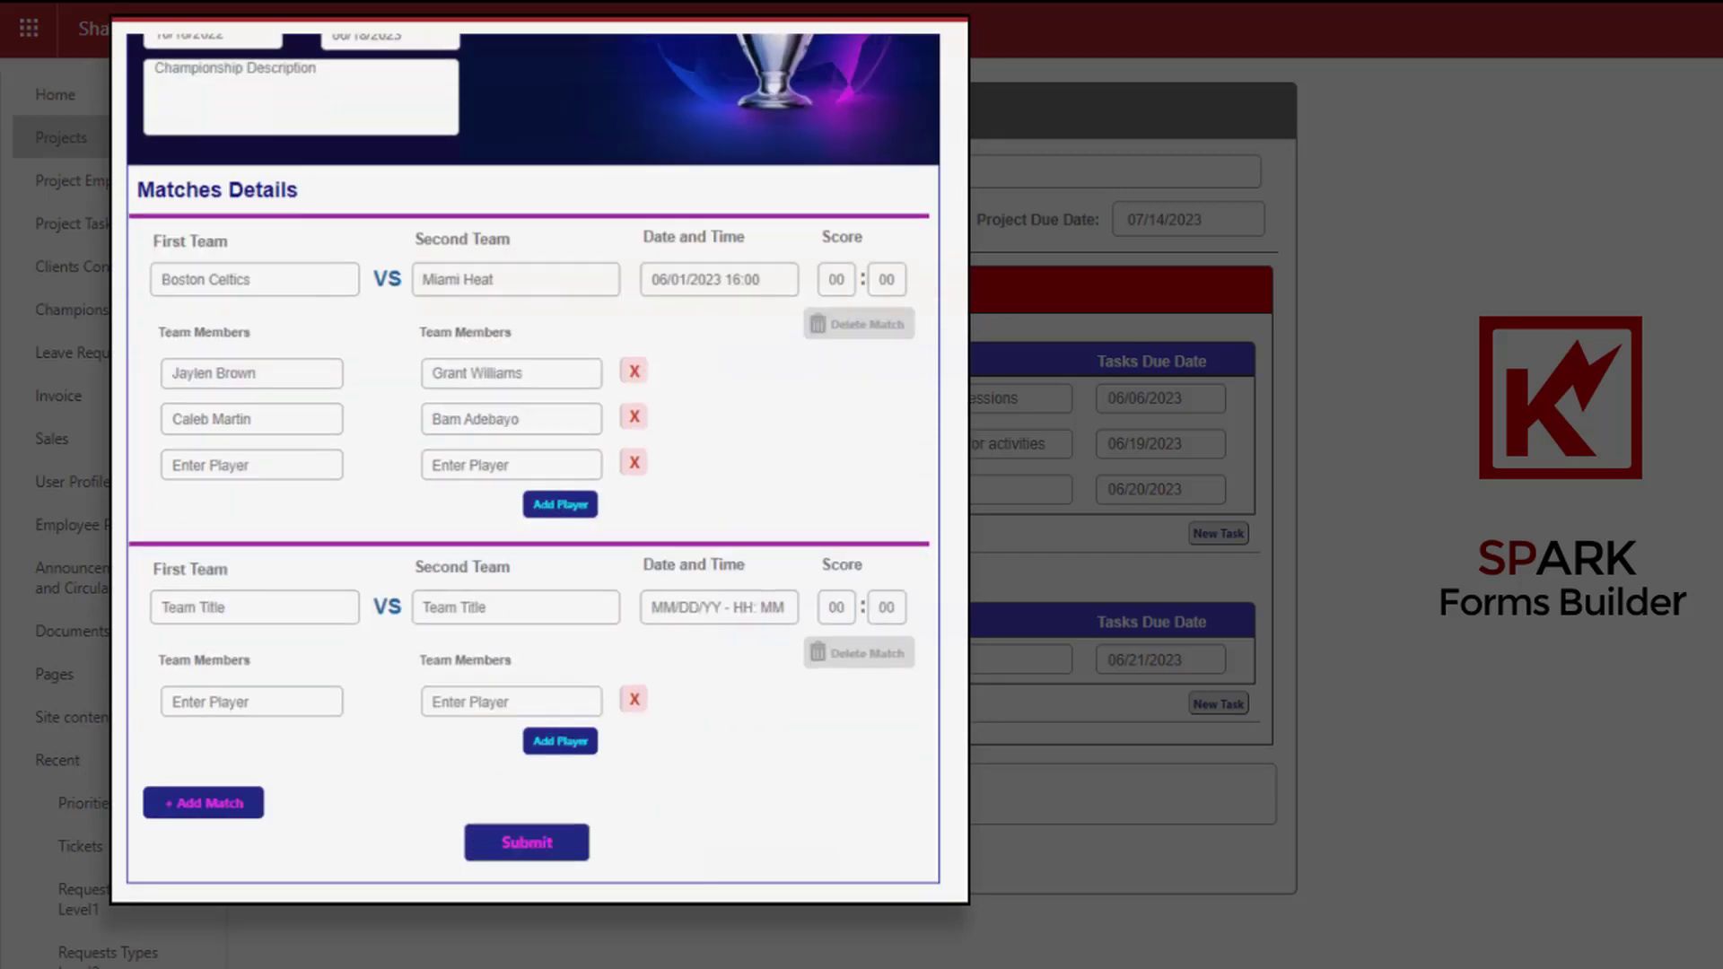
pyautogui.scroll(2, 530, 539)
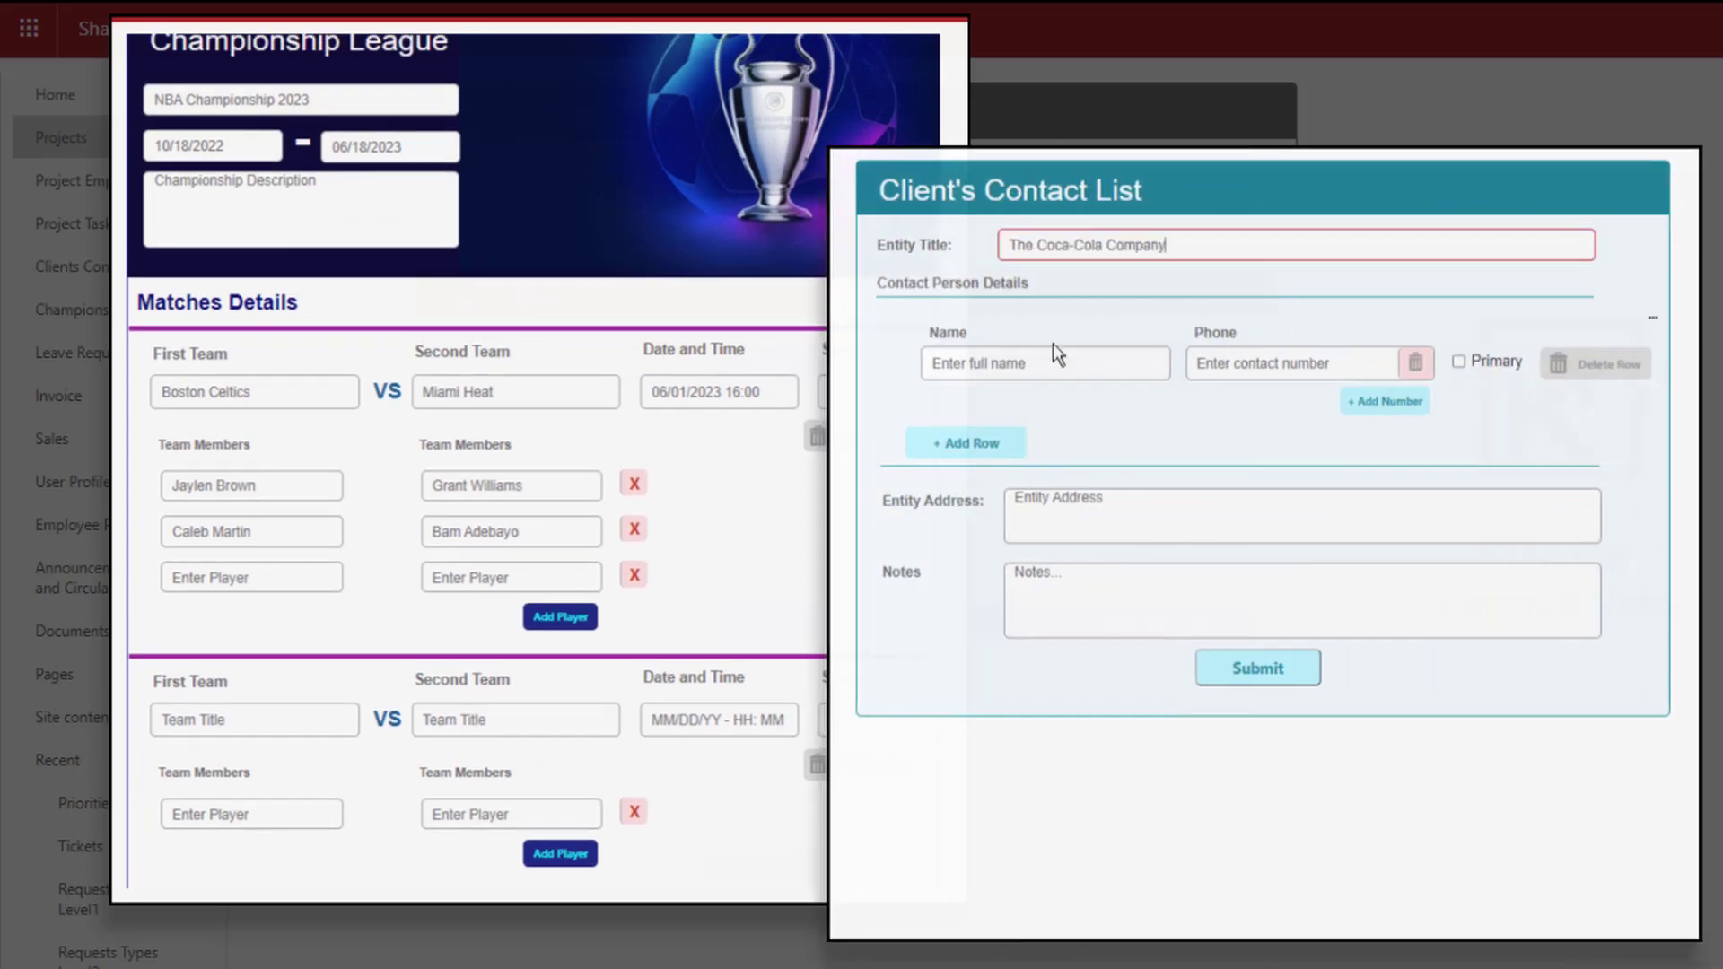
pyautogui.click(1247, 368)
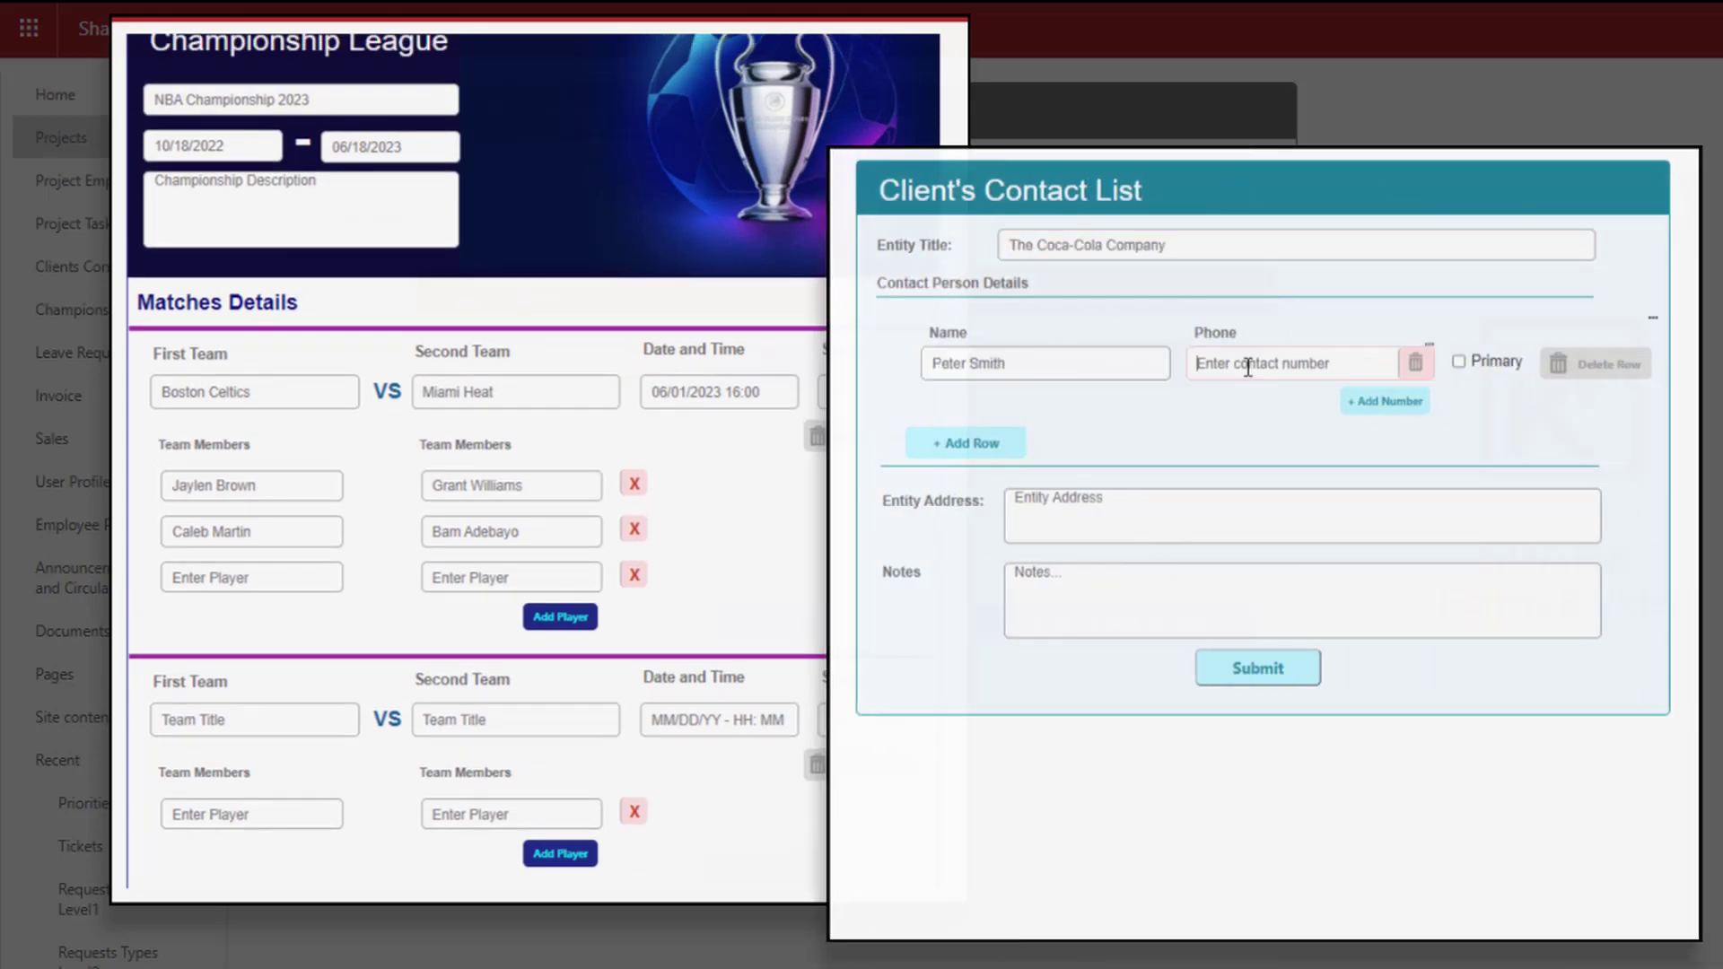
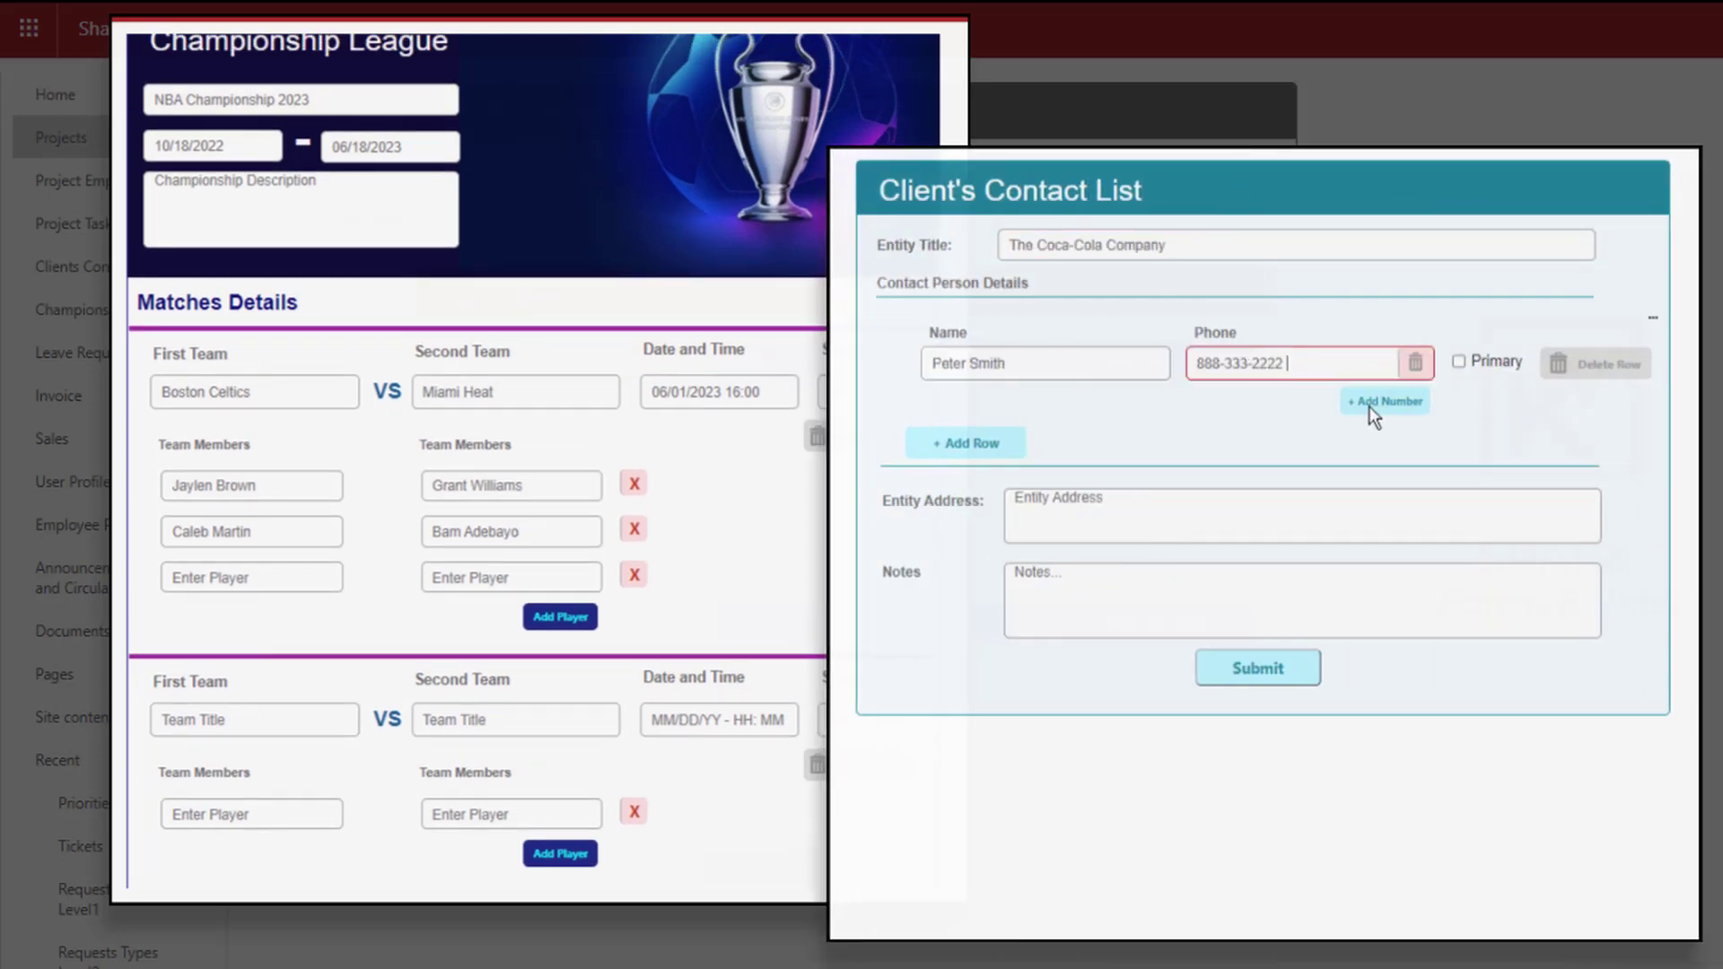
pyautogui.click(1458, 363)
pyautogui.click(1408, 400)
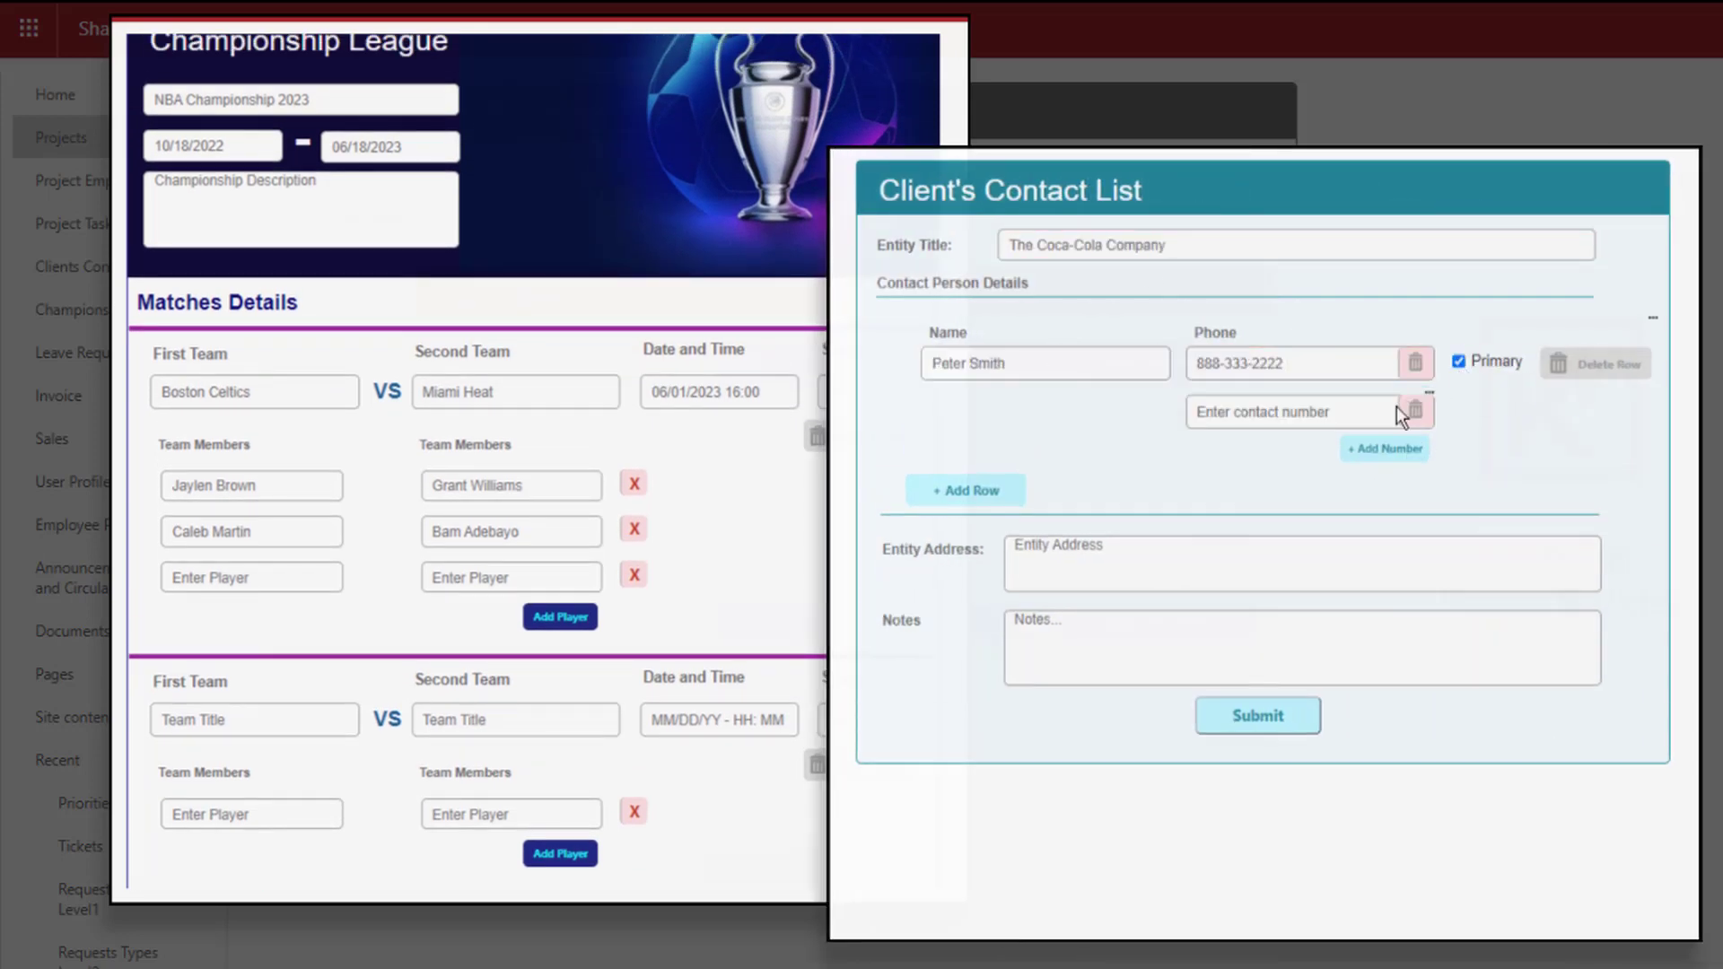
pyautogui.click(1313, 415)
pyautogui.click(1370, 452)
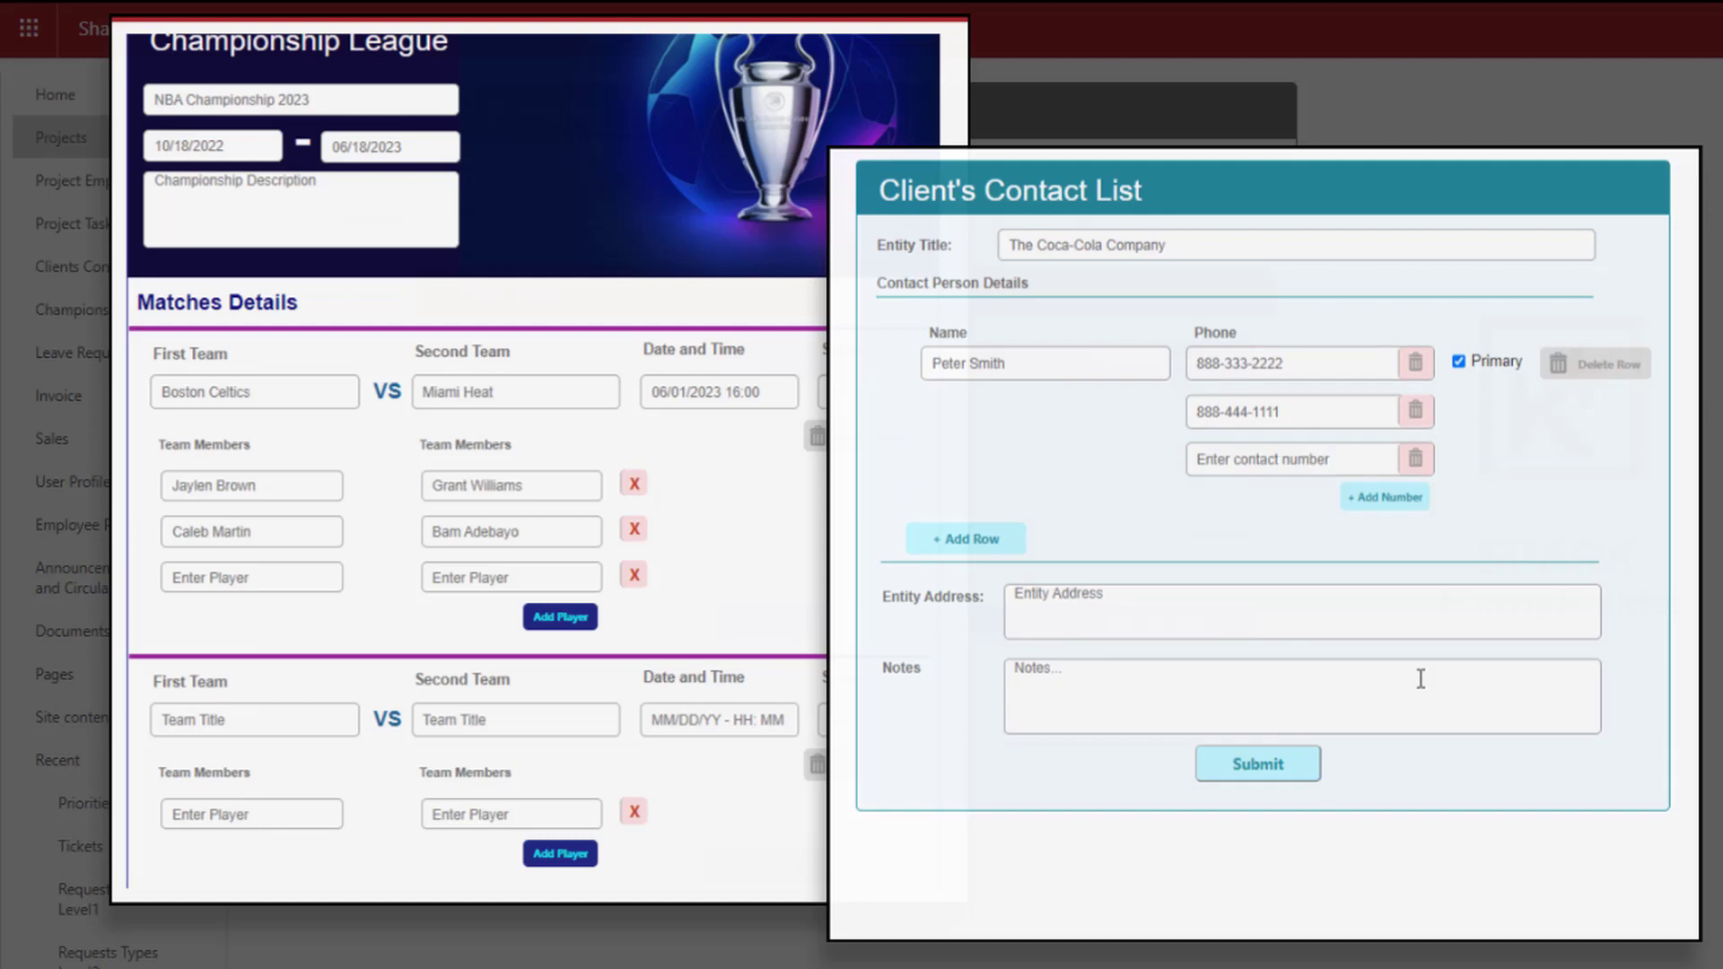
pyautogui.click(1329, 463)
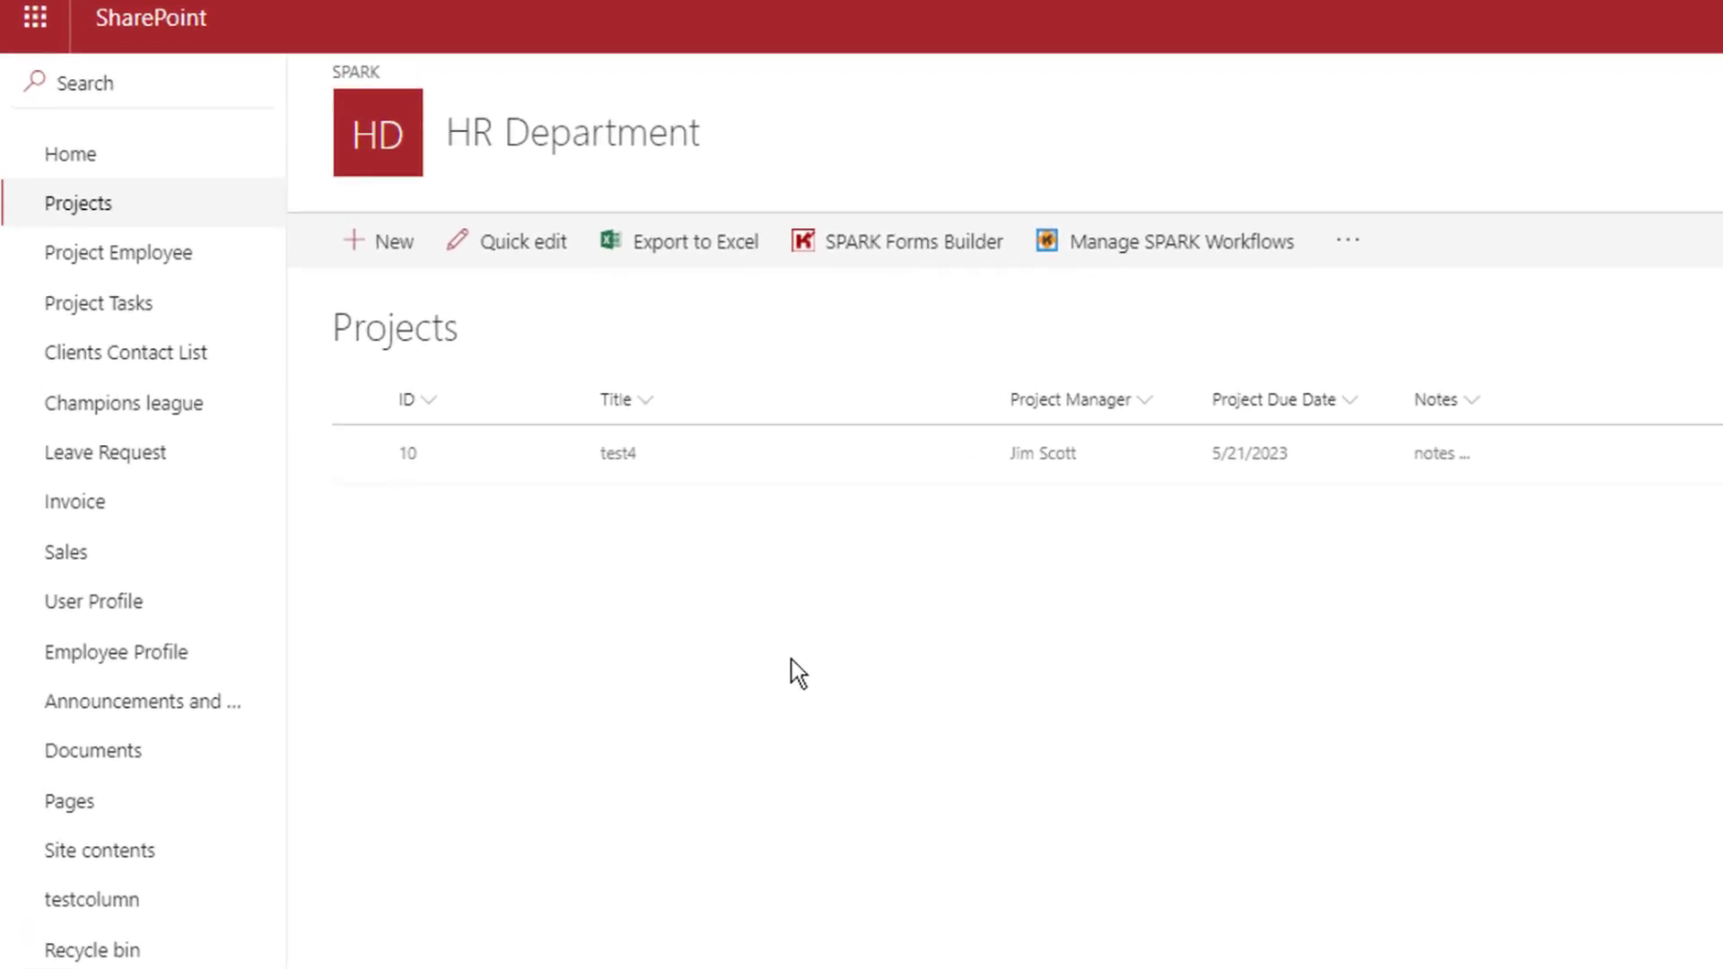
# Launch SPARK Forms Builder from the Projects list command bar
pyautogui.click(899, 247)
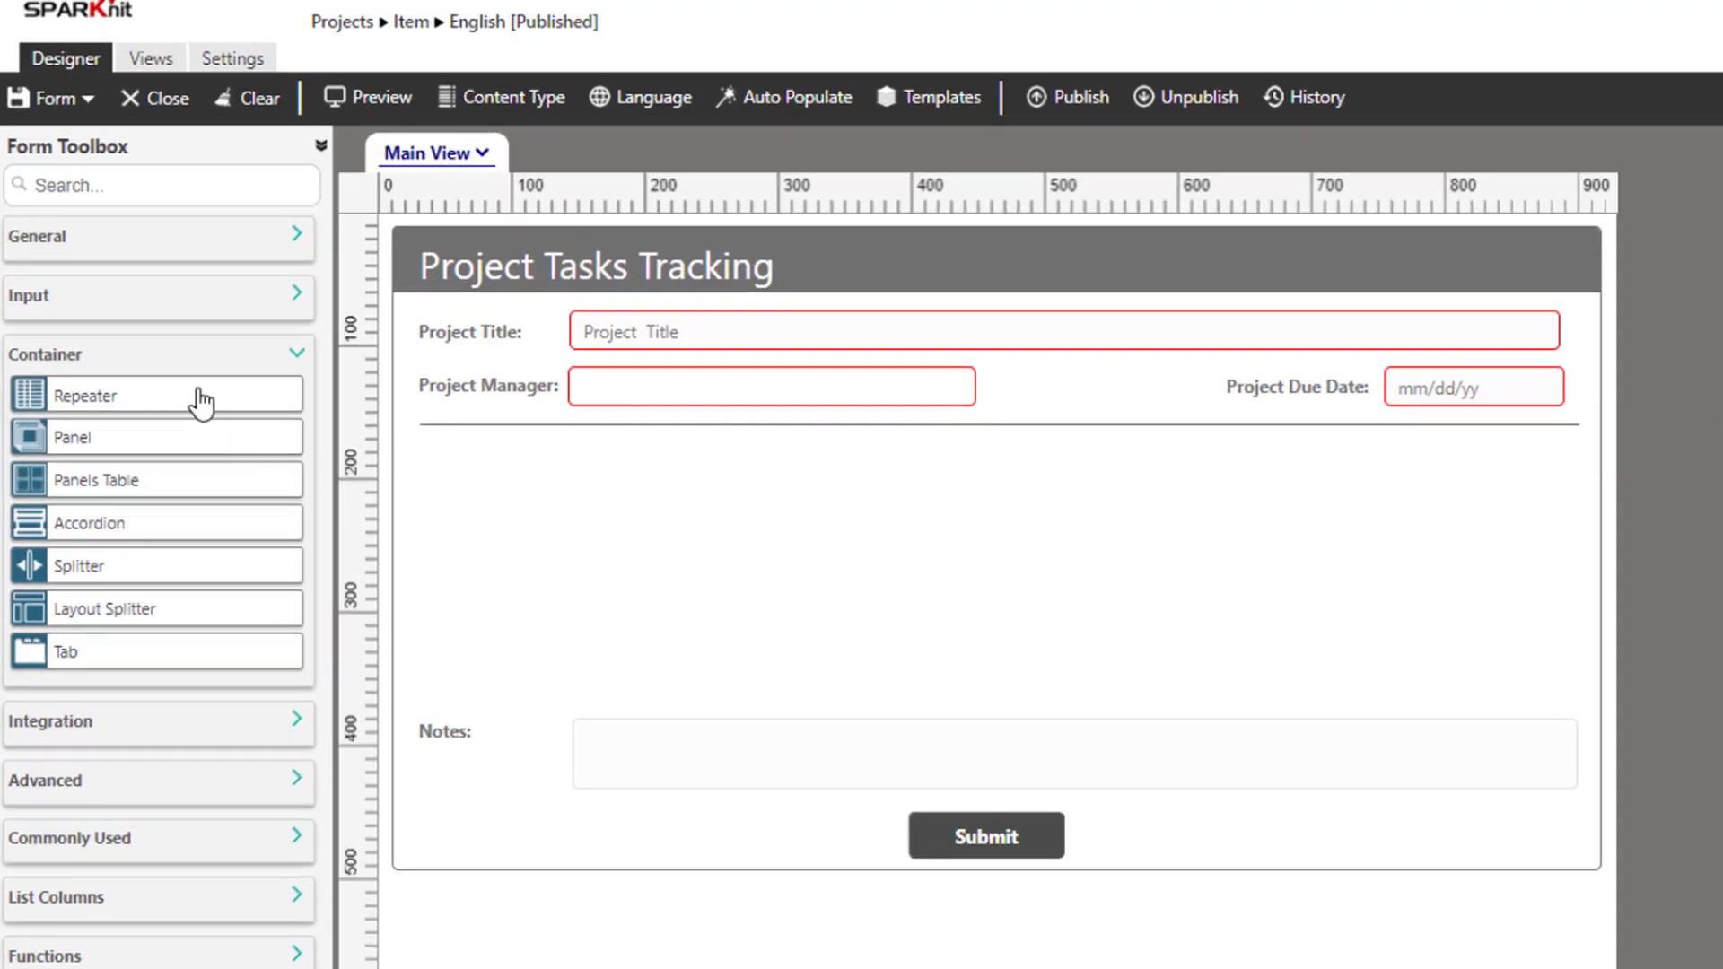
# Drop a repeater between the due-date row and Notes and widen it to 752 px
pyautogui.moveTo(94, 391); pyautogui.dragTo(531, 476)
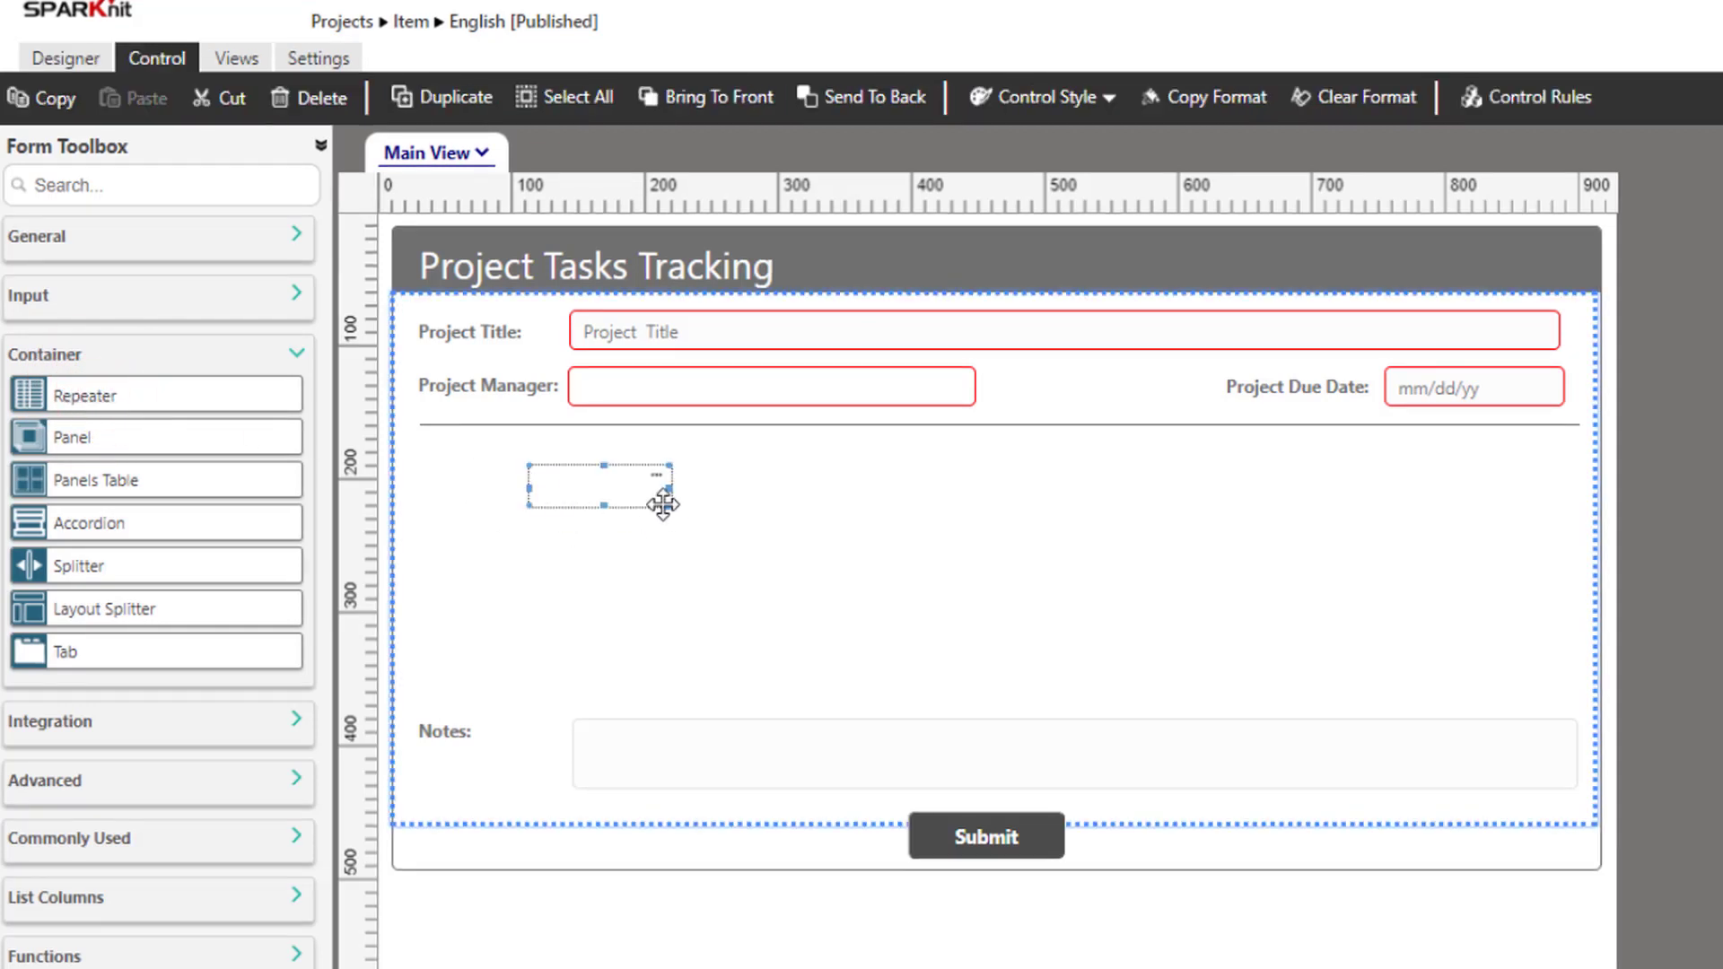
pyautogui.moveTo(668, 504); pyautogui.dragTo(1571, 697)
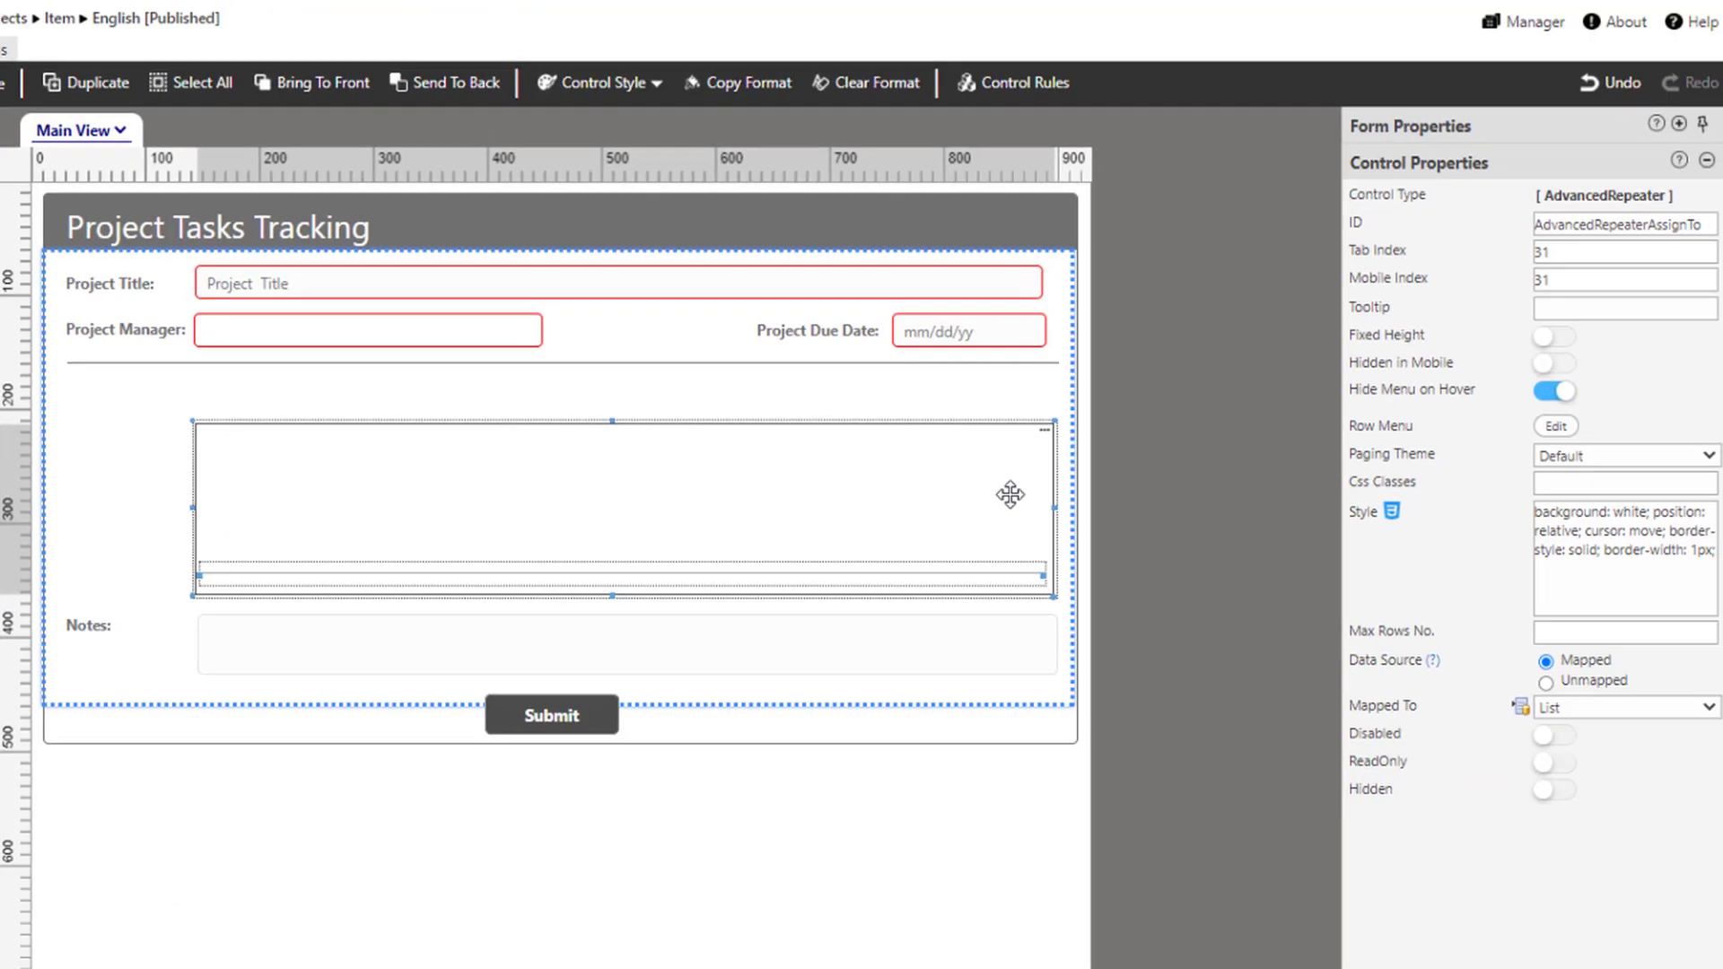
pyautogui.doubleClick(1155, 517)
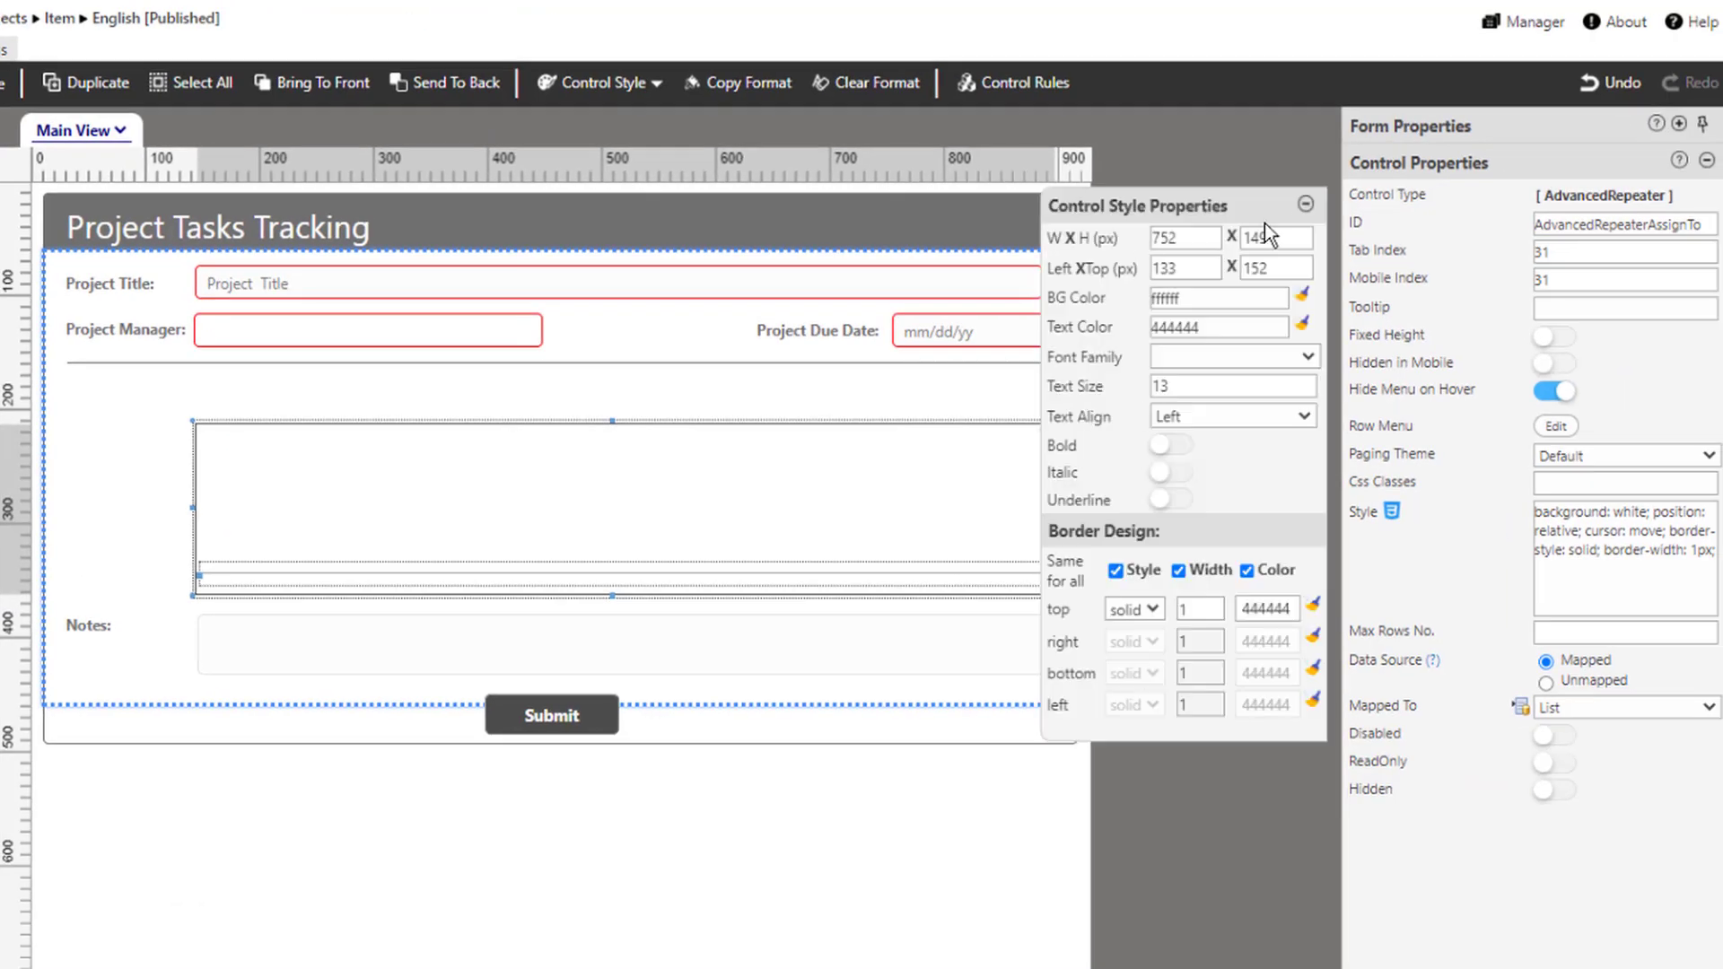
pyautogui.click(1306, 206)
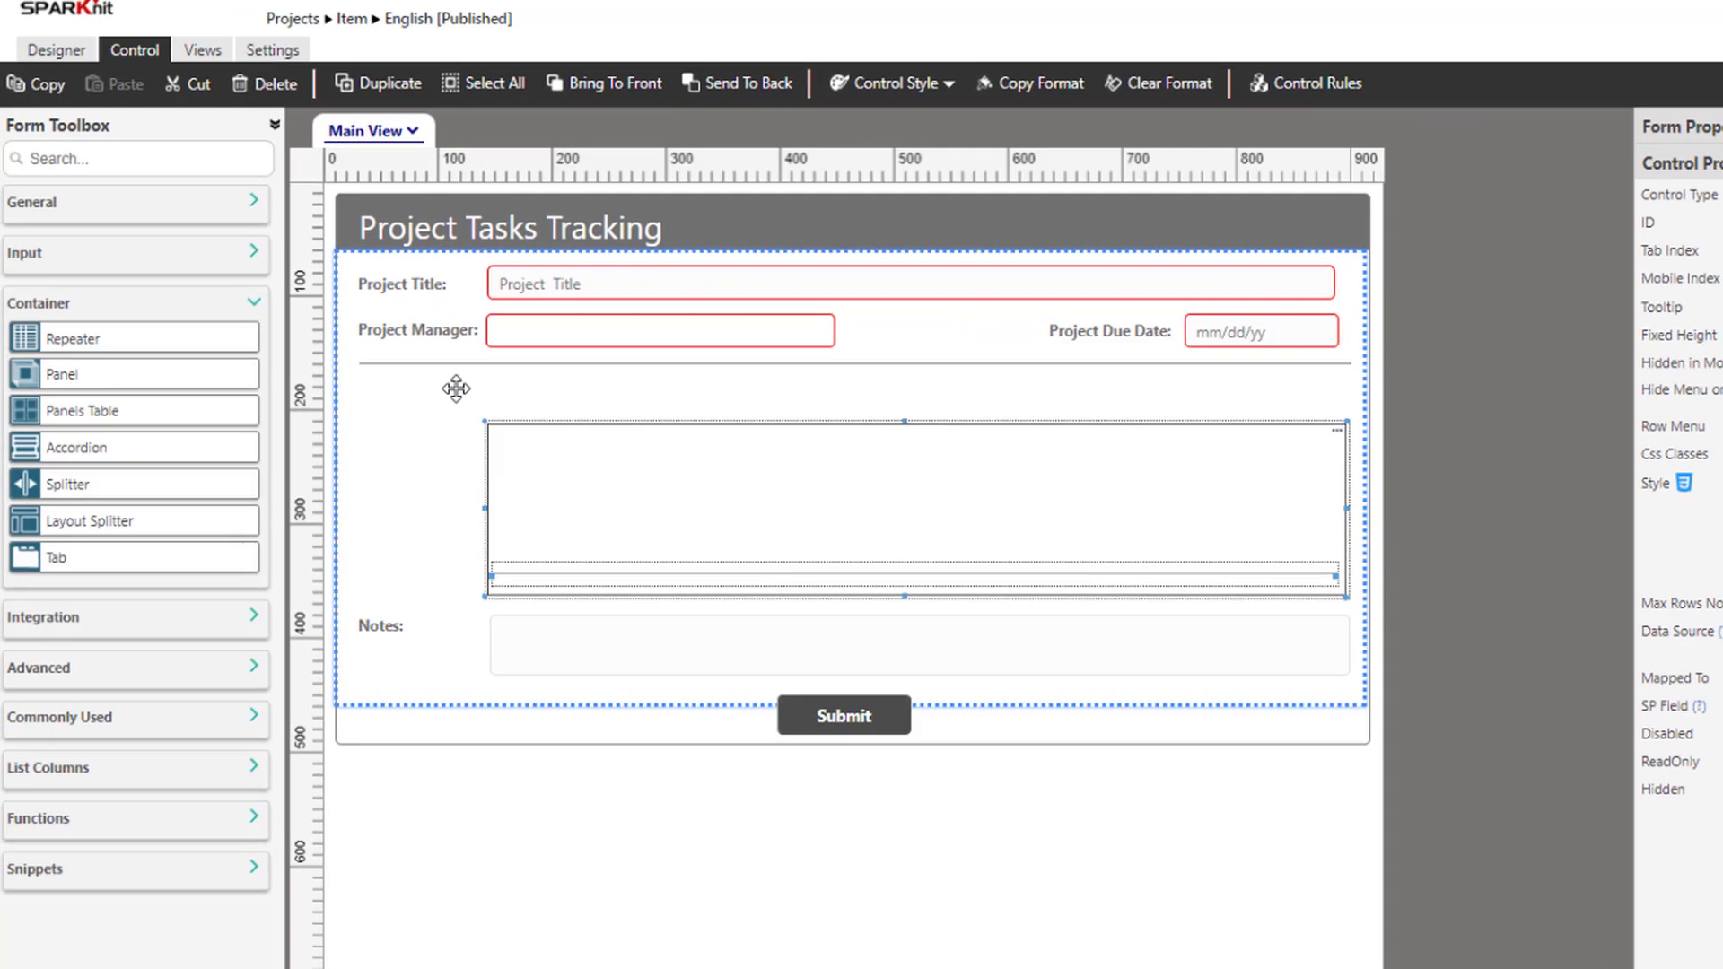
pyautogui.click(255, 304)
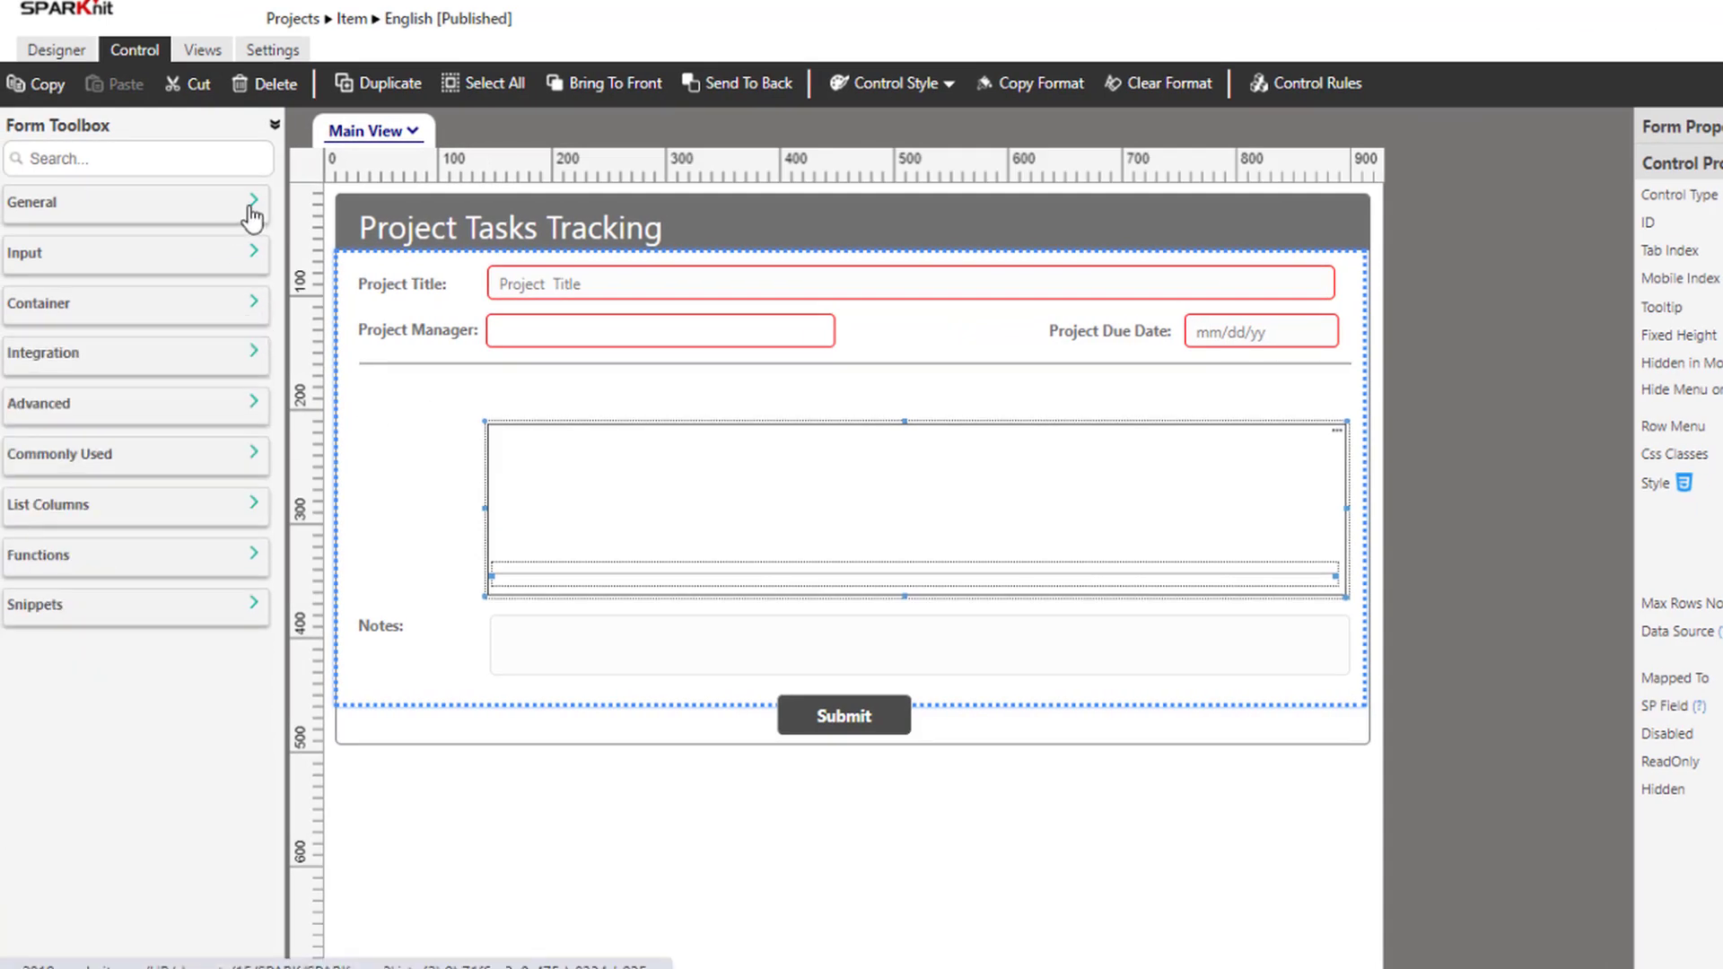
# Add an 'Assign to:' label and a text box inside the repeater
pyautogui.click(252, 212)
pyautogui.moveTo(122, 239); pyautogui.dragTo(510, 461)
pyautogui.click(253, 202)
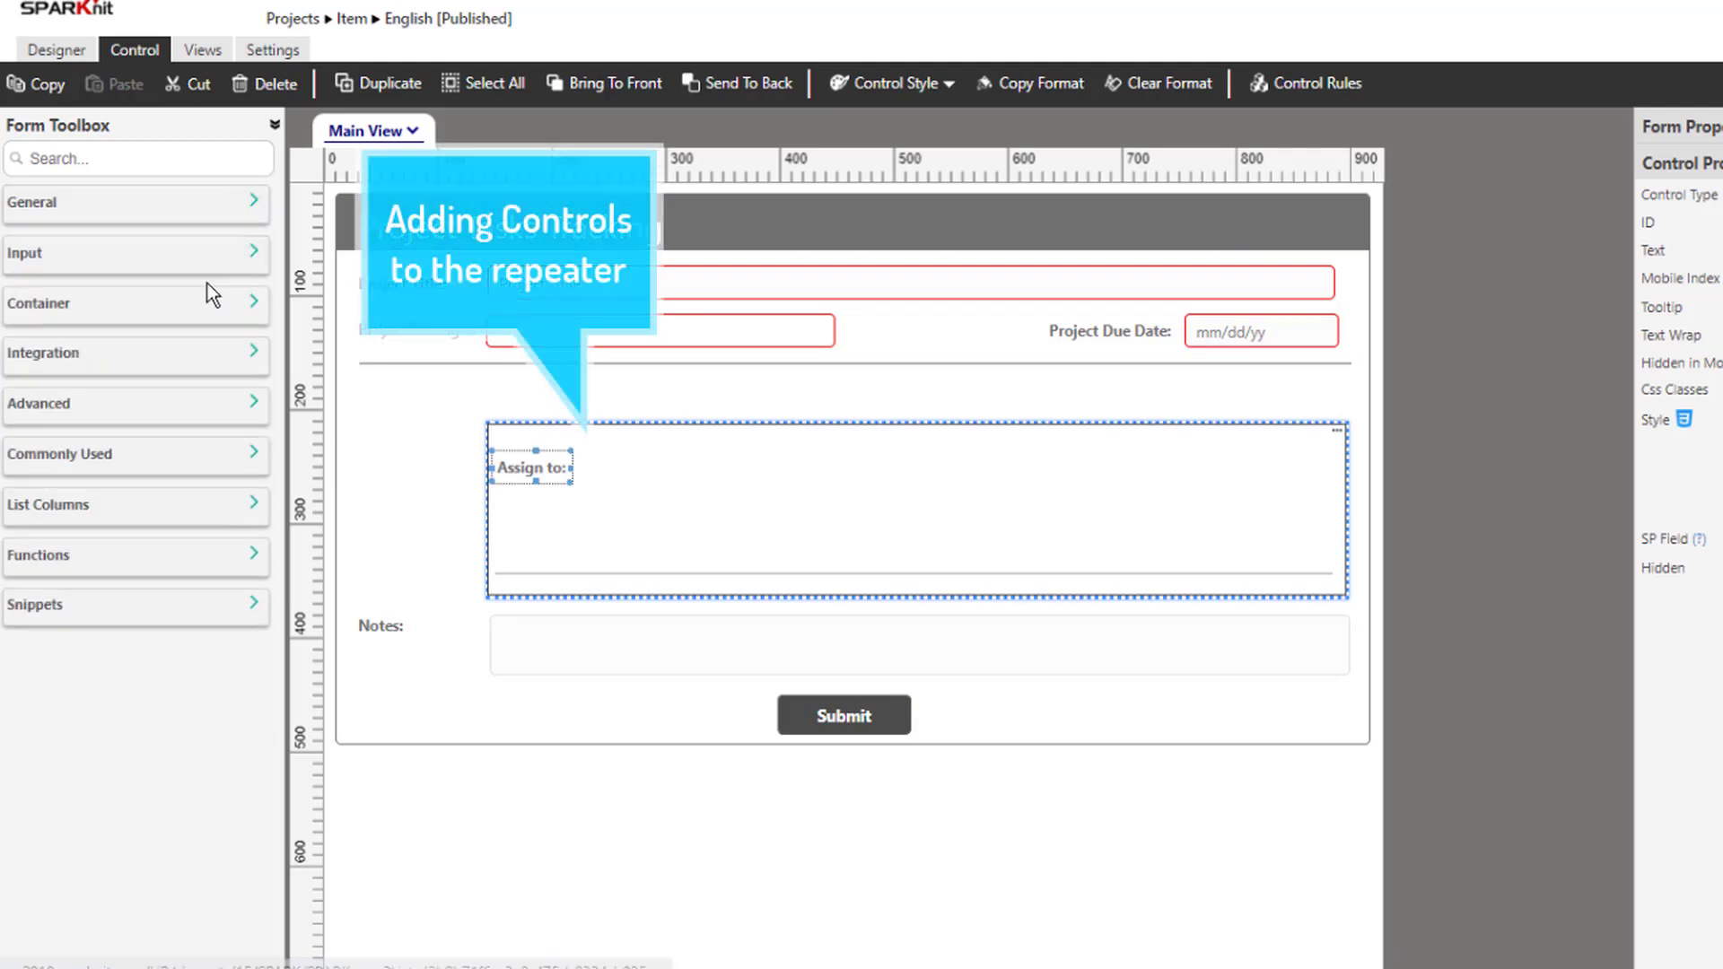
pyautogui.click(192, 263)
pyautogui.moveTo(101, 324); pyautogui.dragTo(607, 460)
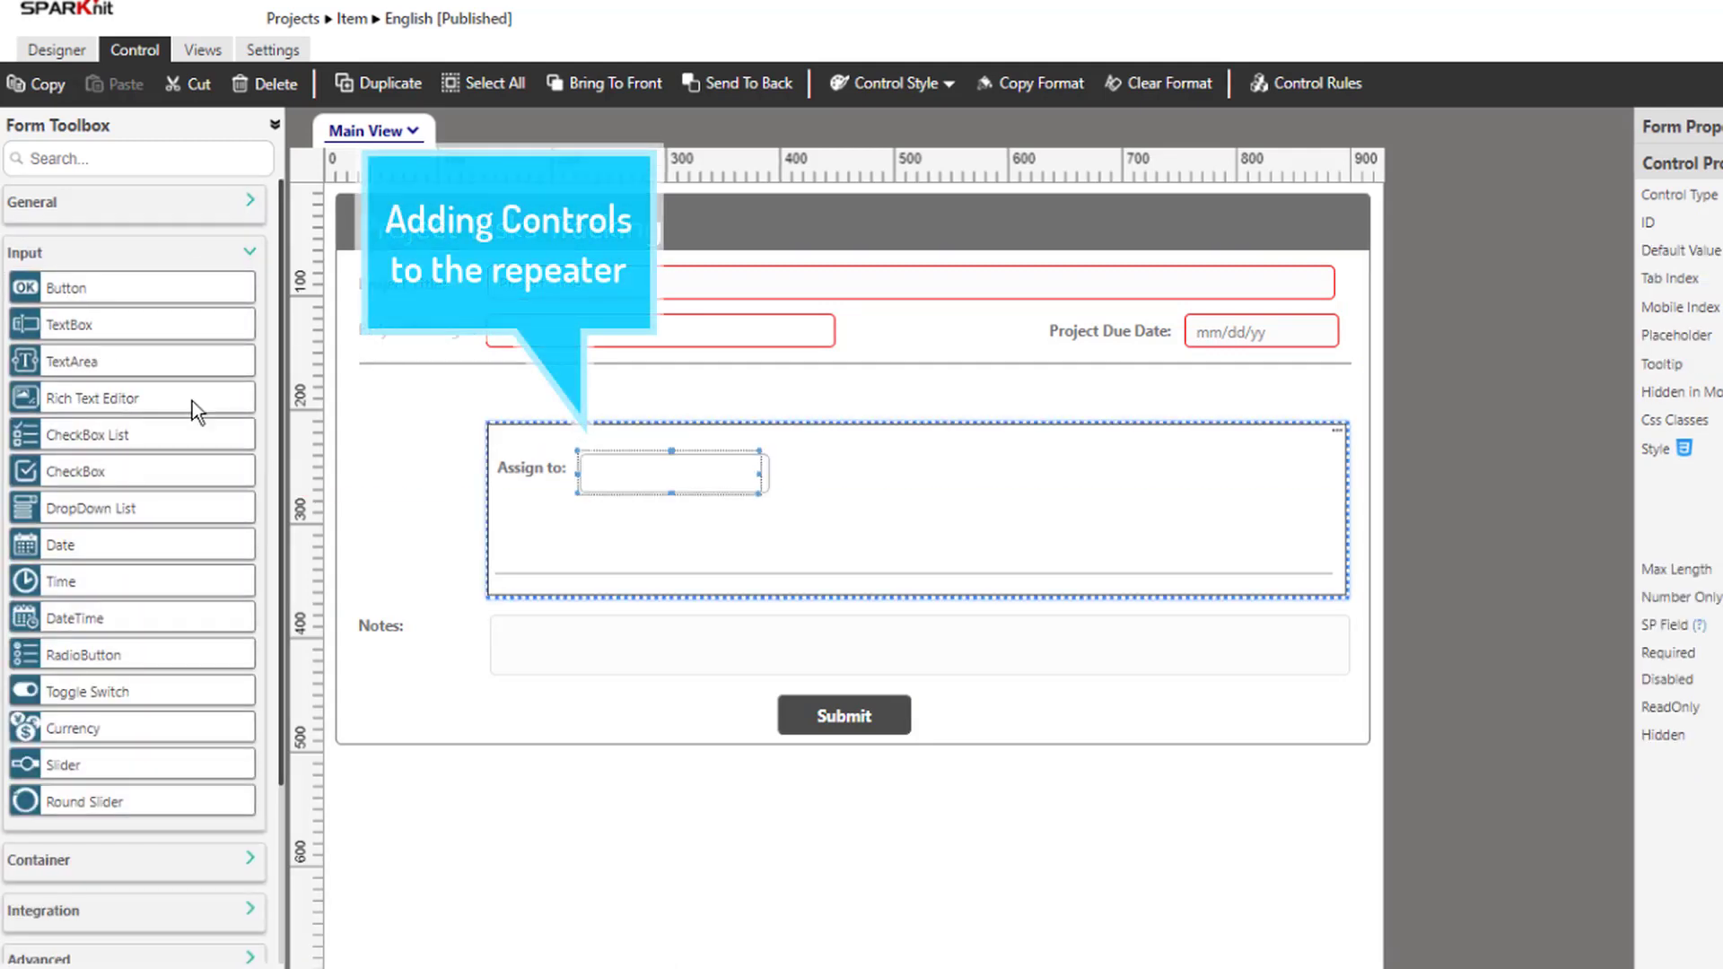
pyautogui.click(249, 260)
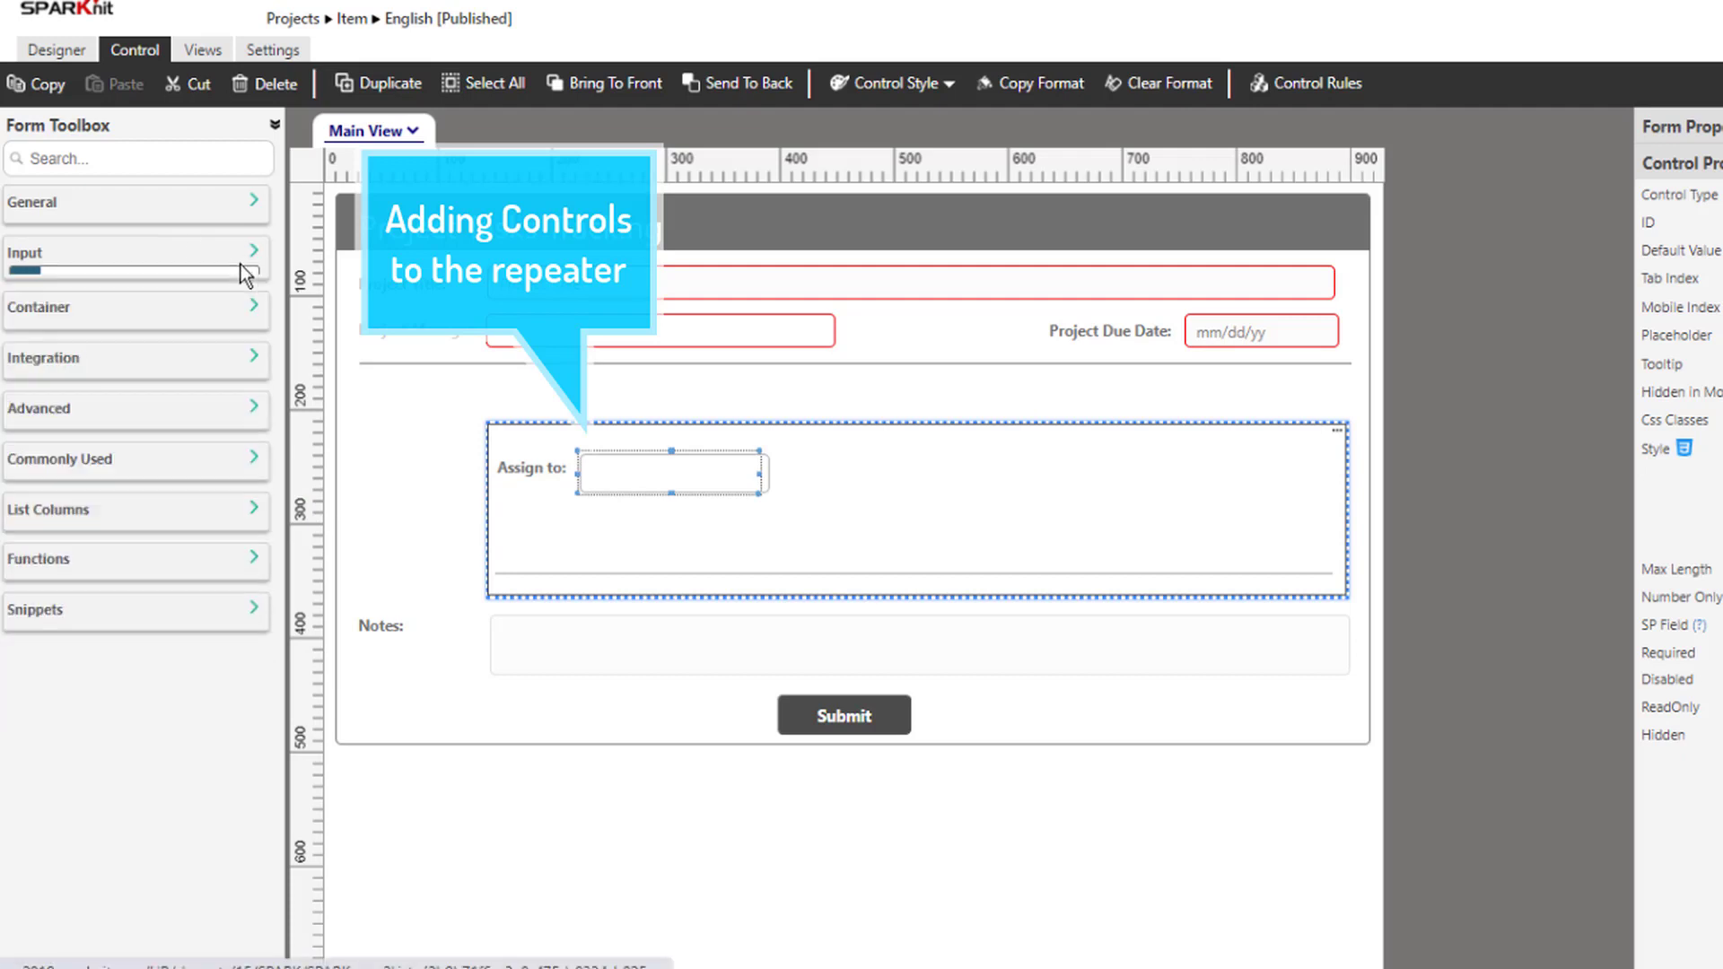
# Place a Project Tasks header panel above the repeater
pyautogui.click(157, 310)
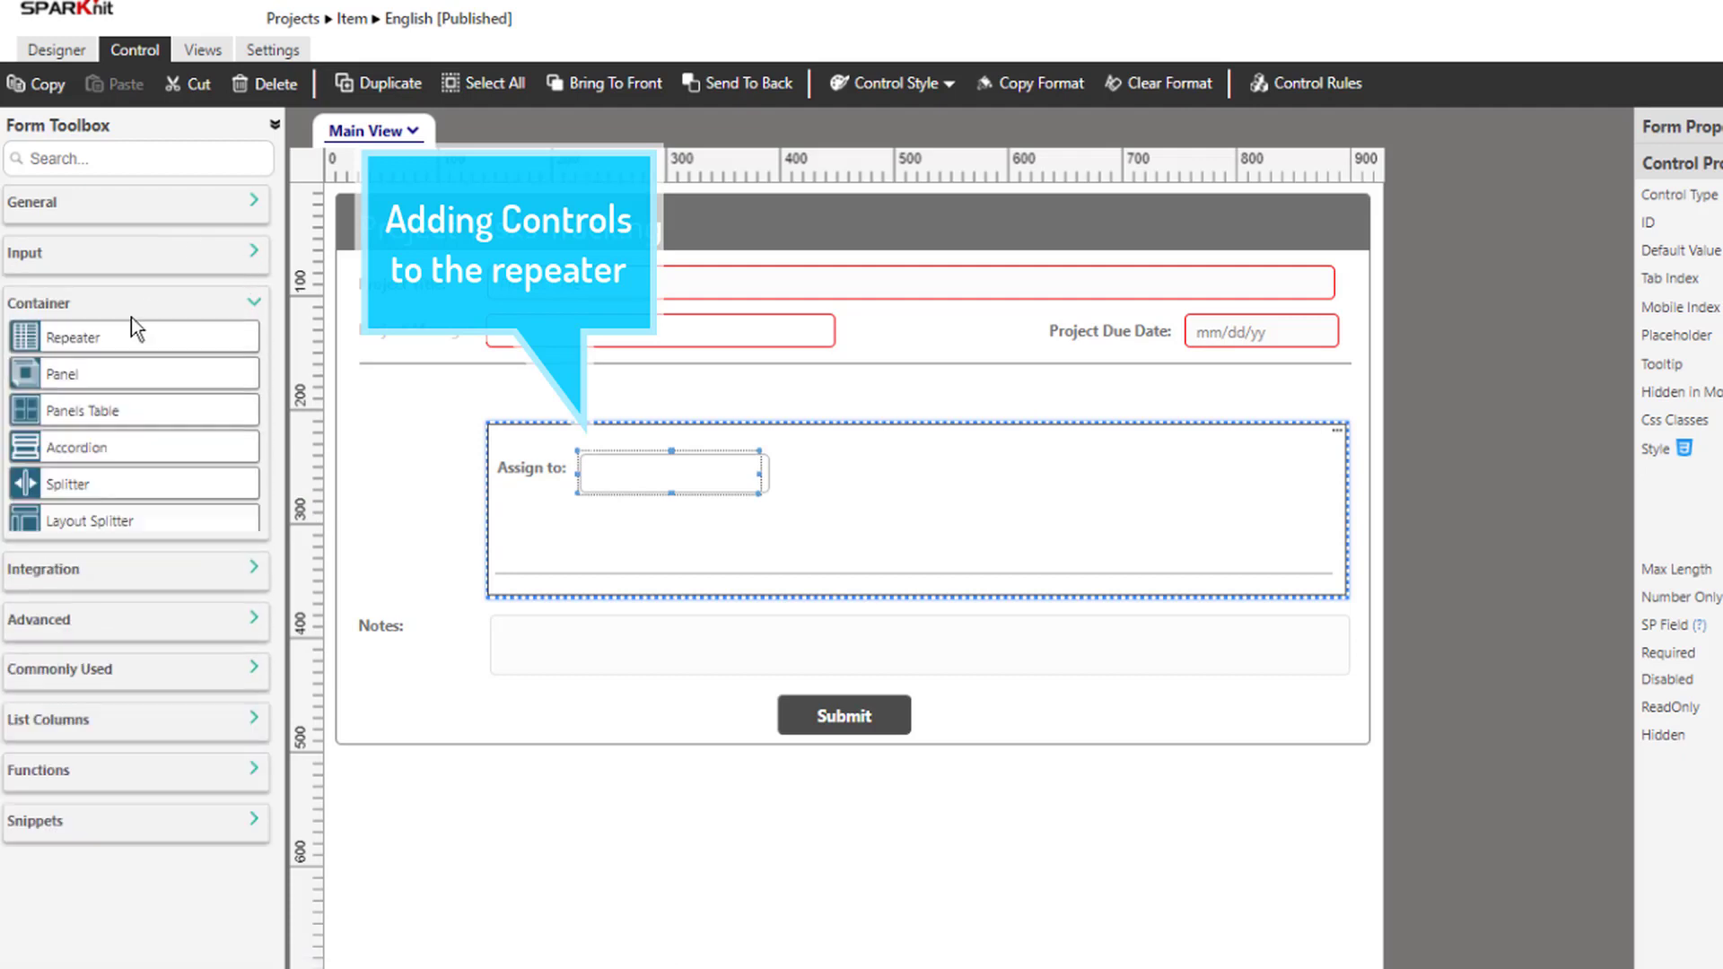
pyautogui.moveTo(73, 375); pyautogui.dragTo(486, 382)
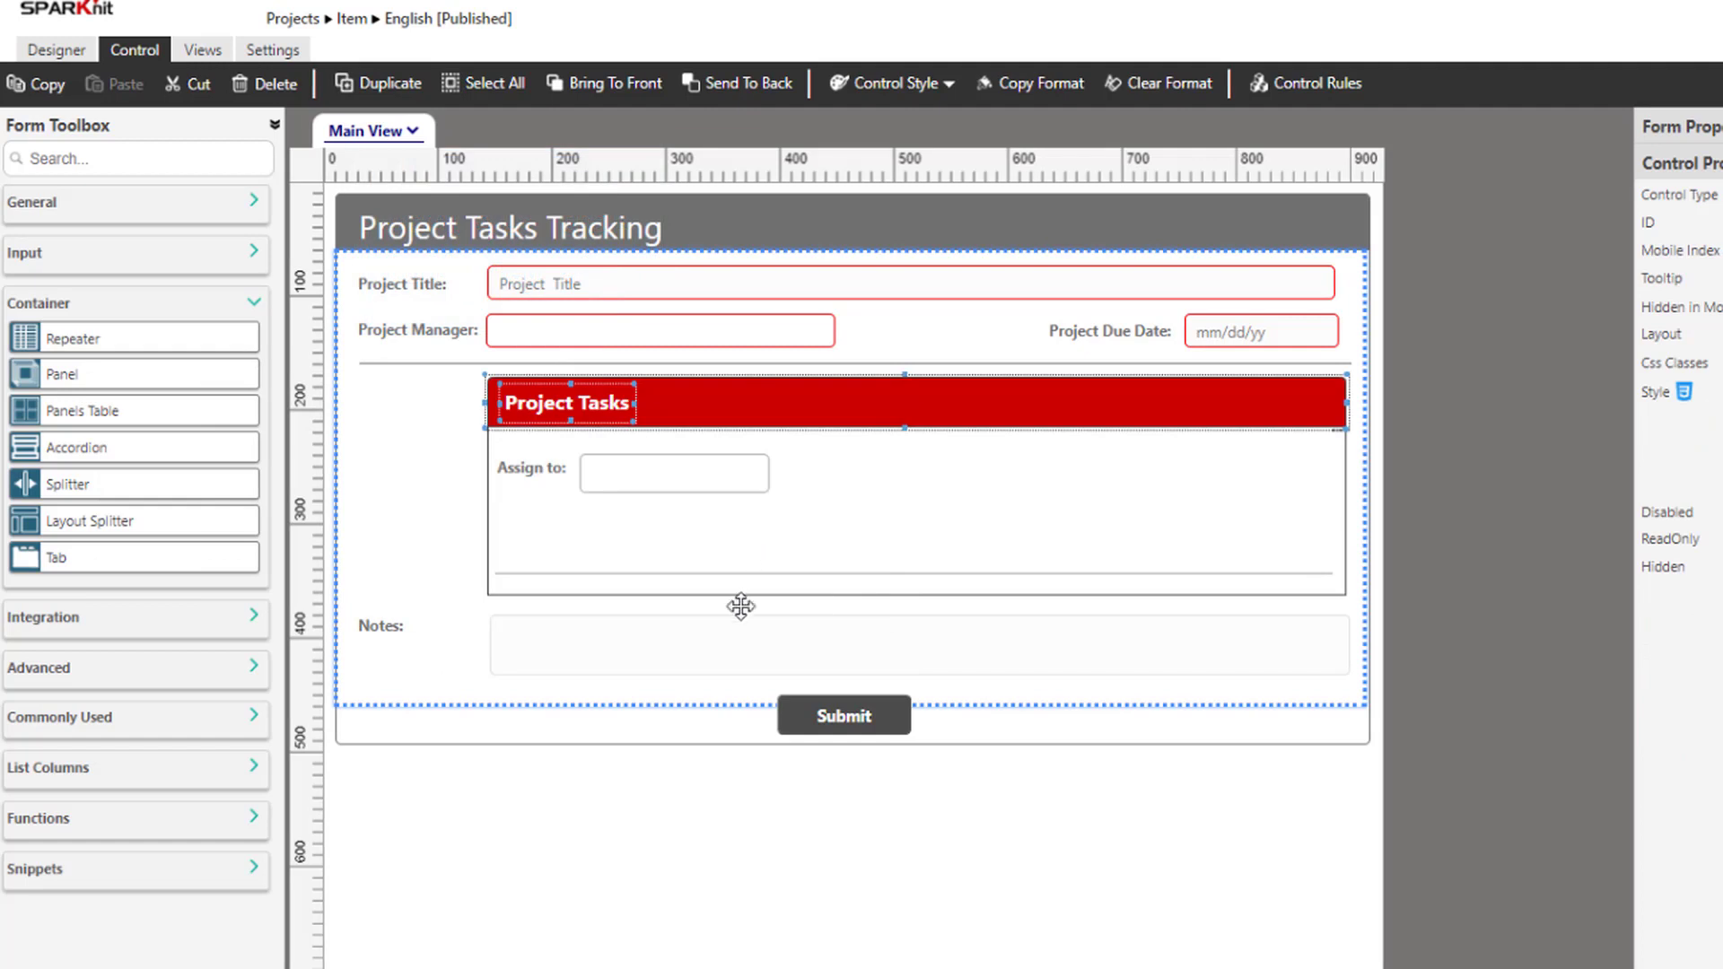
pyautogui.click(669, 476)
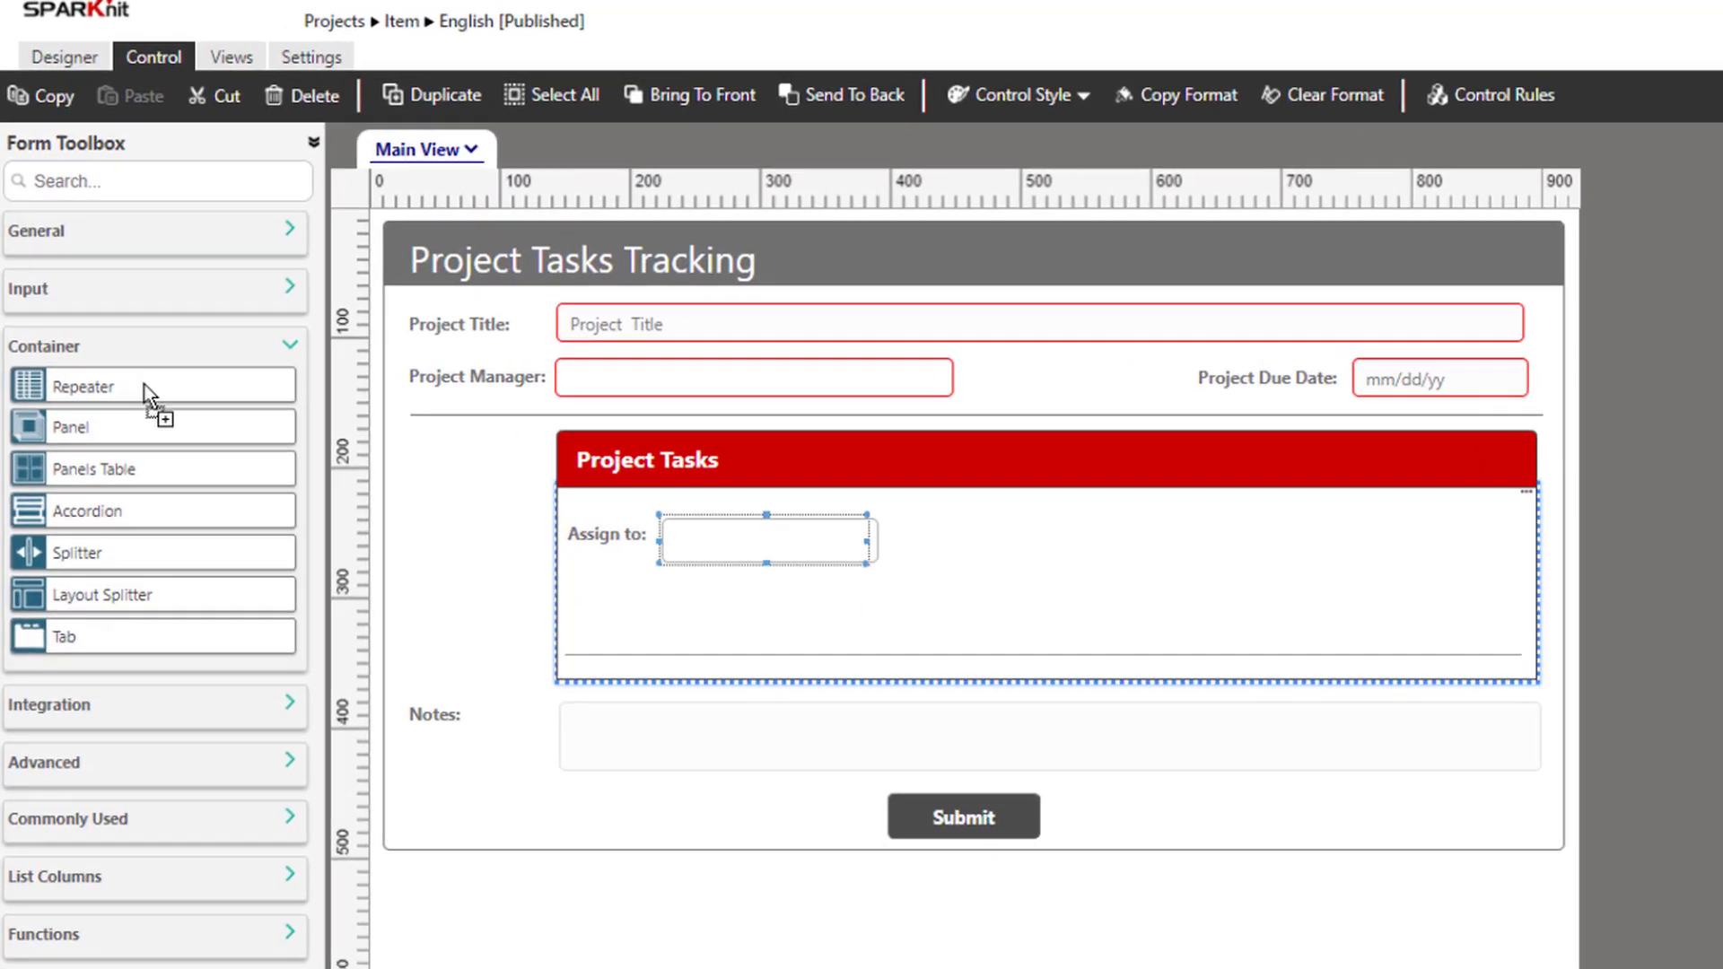
# Nest a second repeater inside Project Tasks and widen it beside Assign to
pyautogui.moveTo(126, 337); pyautogui.dragTo(915, 521)
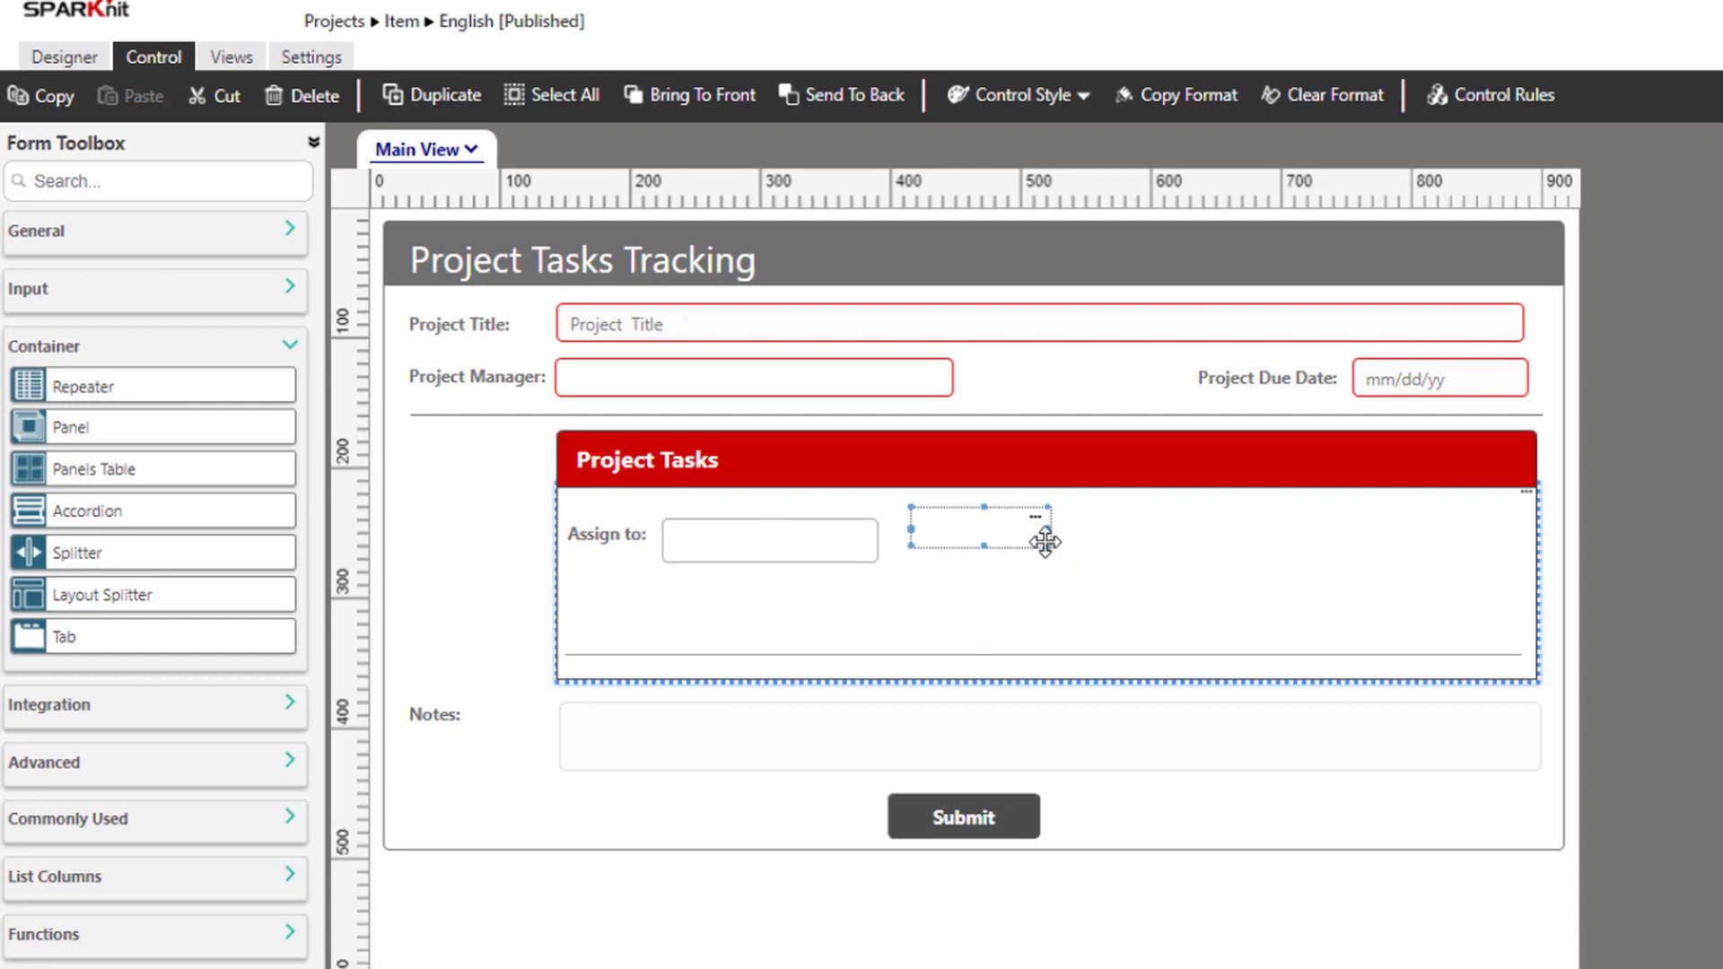
pyautogui.moveTo(1041, 538); pyautogui.dragTo(1517, 613)
pyautogui.click(255, 348)
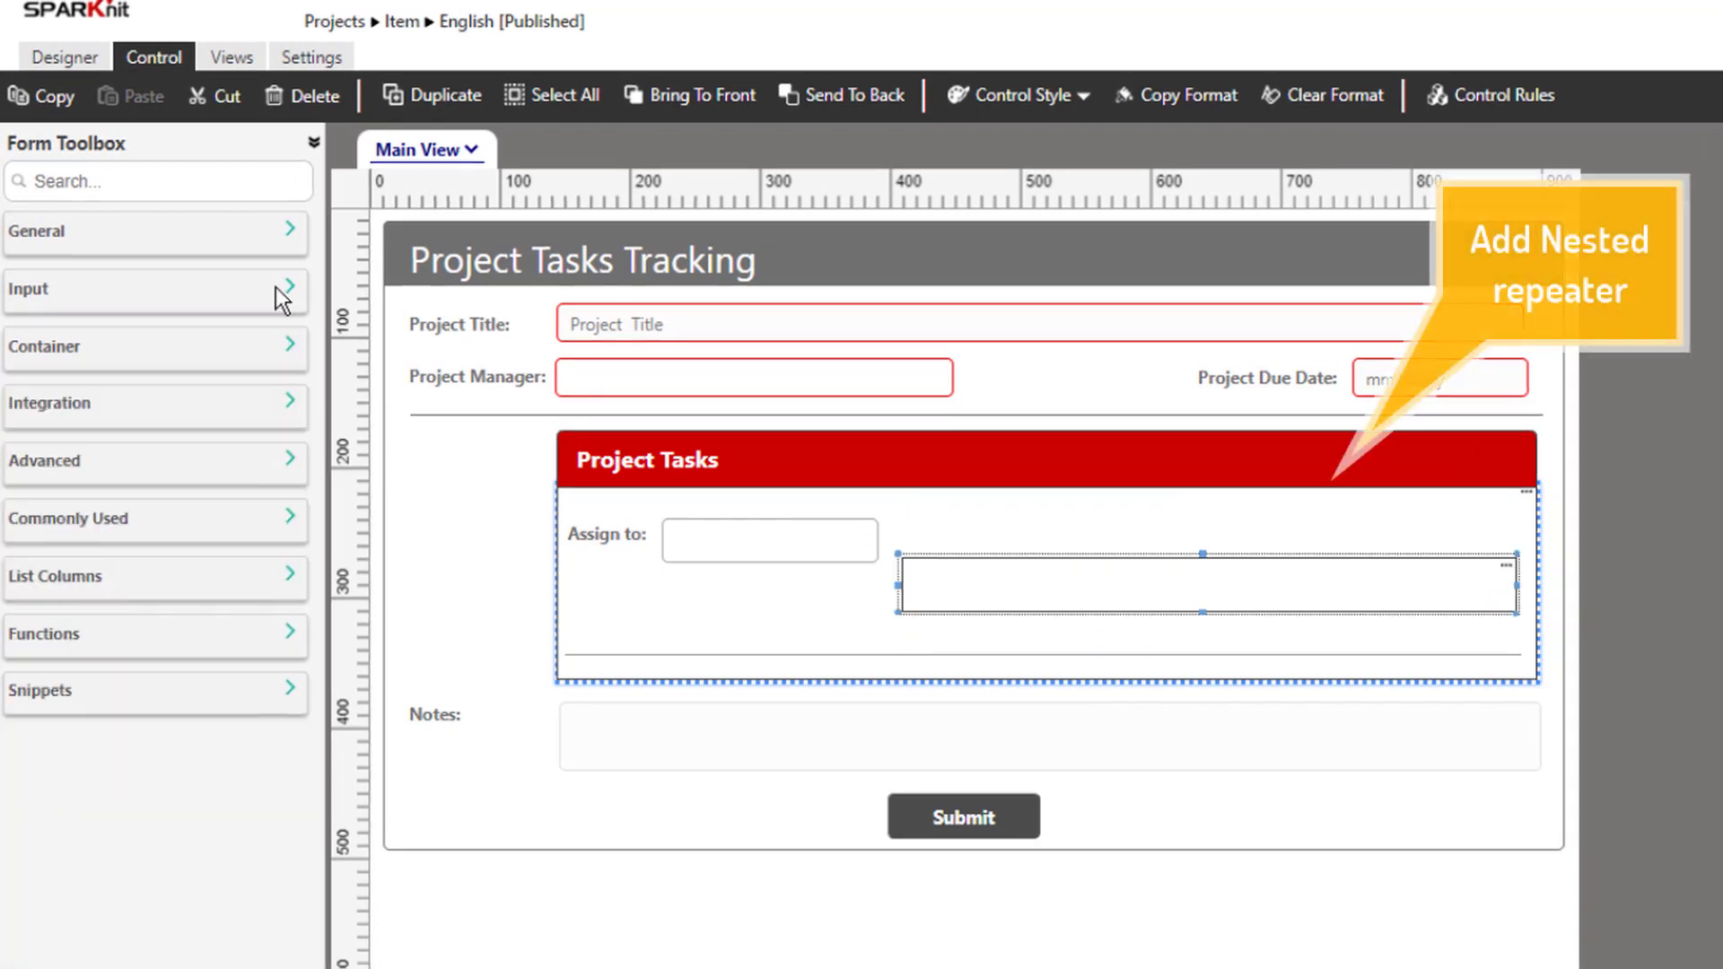
# Add a Done checkbox, a Task Title text box and a Tasks Due Date field to the nested repeater
pyautogui.click(277, 287)
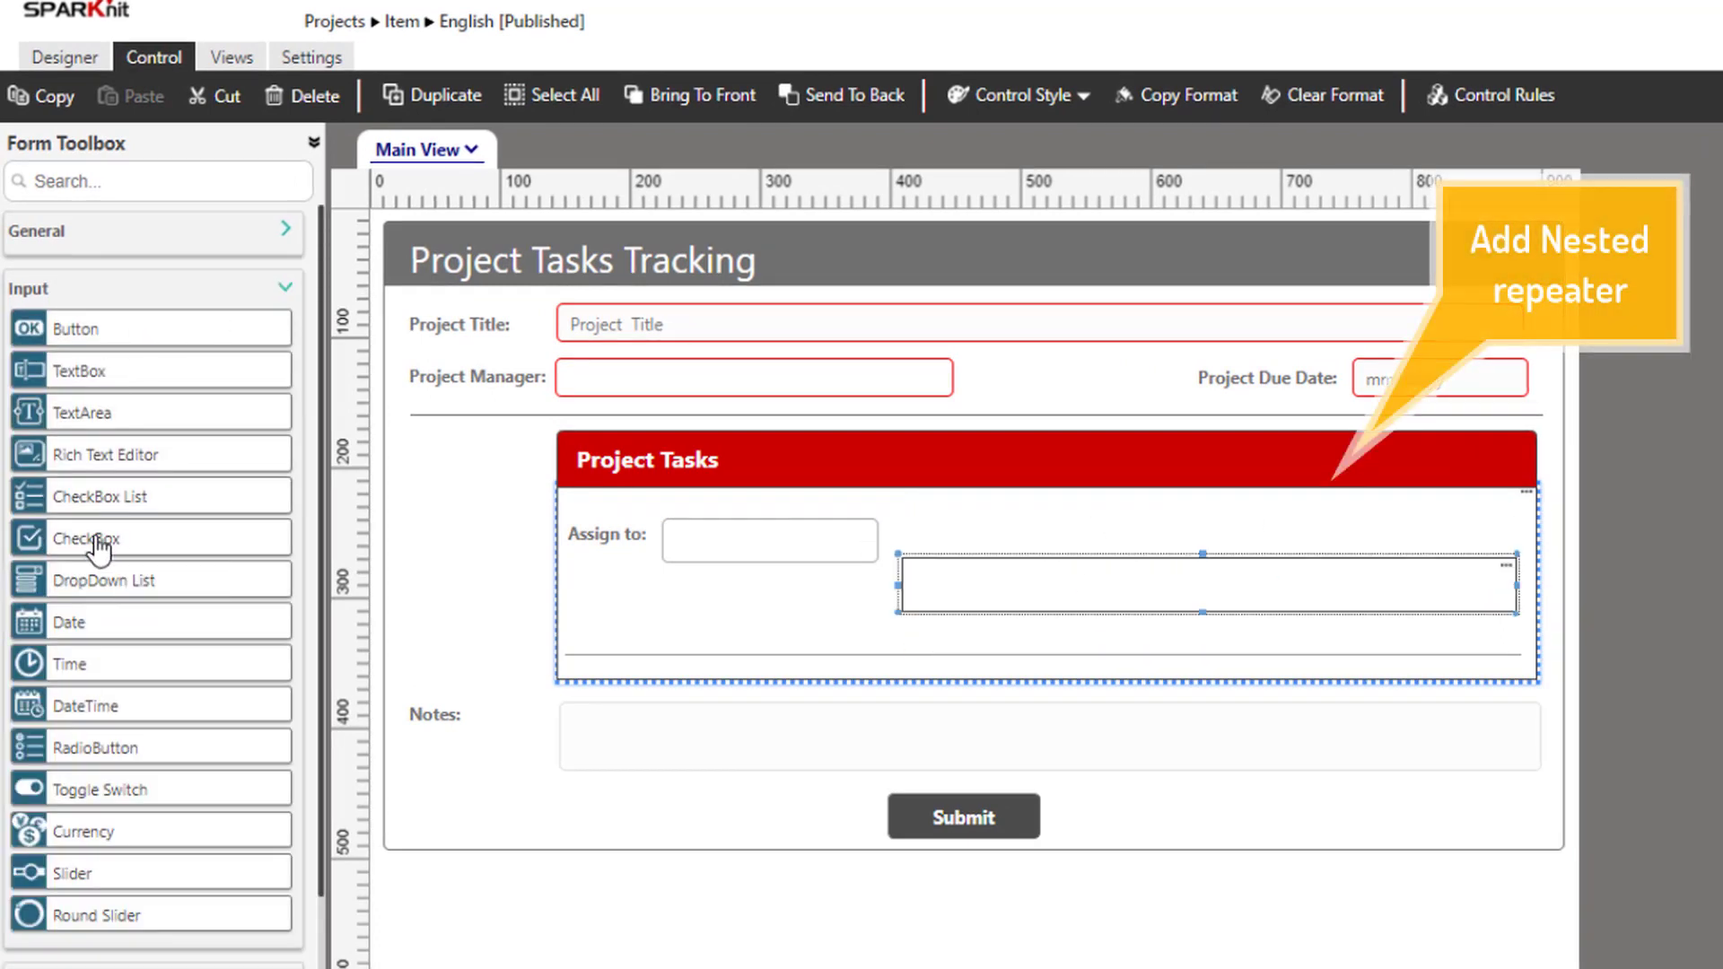
pyautogui.moveTo(100, 547); pyautogui.dragTo(933, 592)
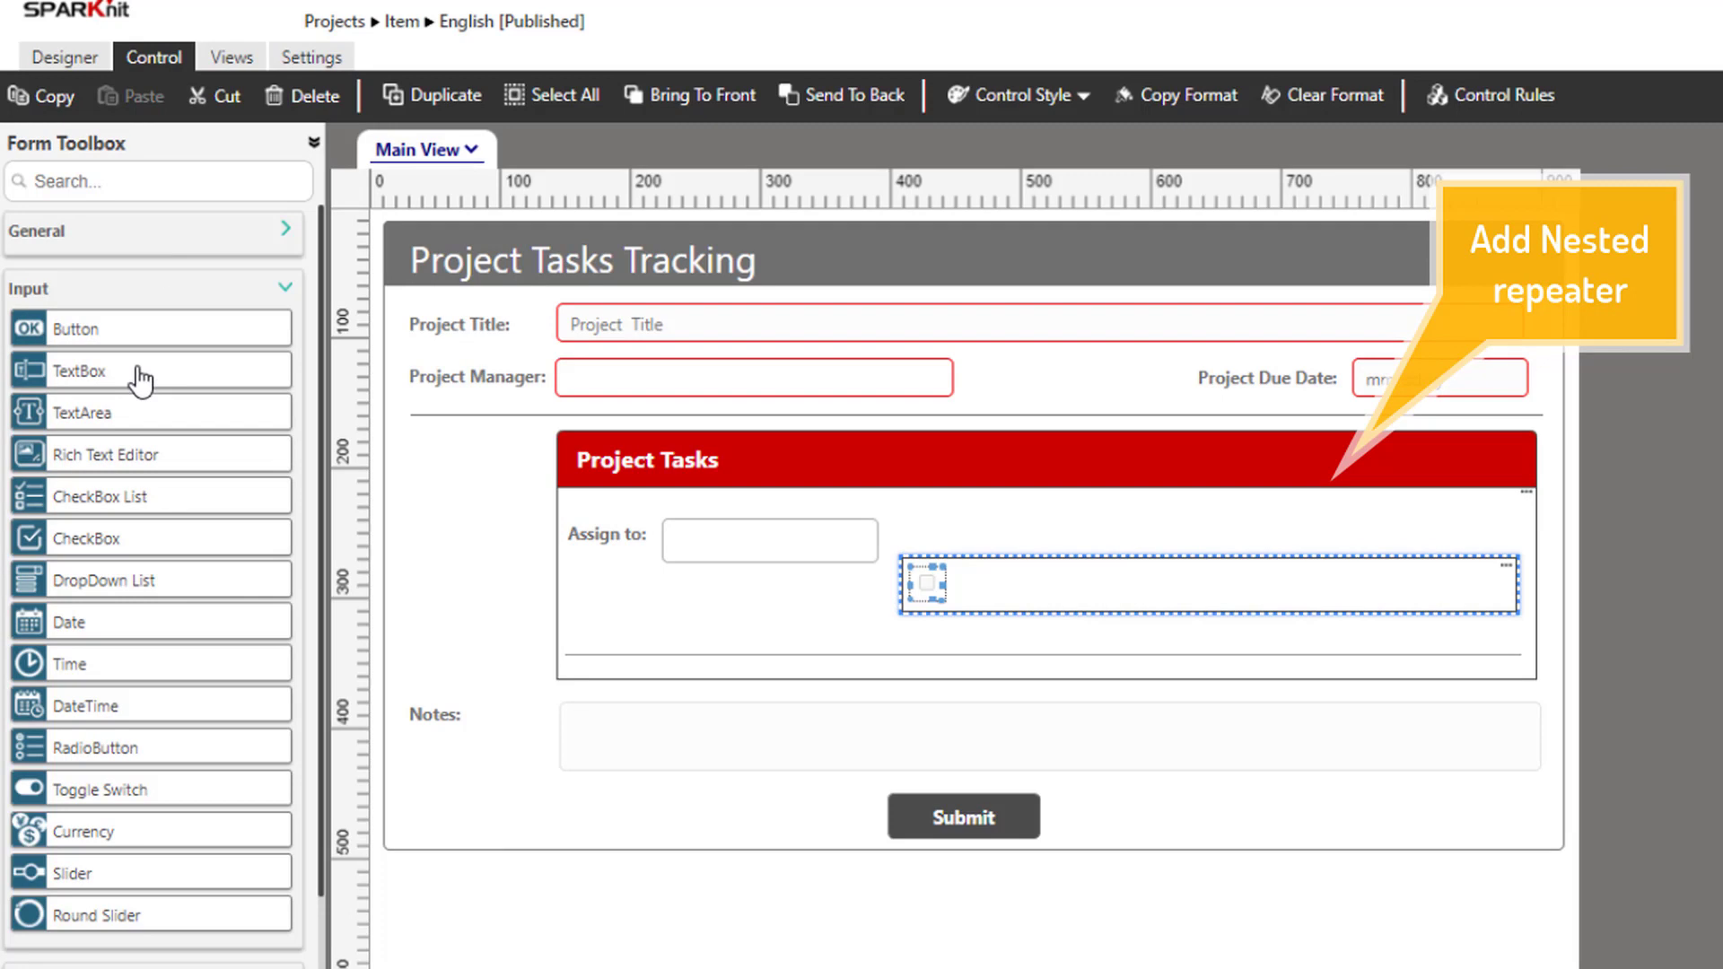
pyautogui.moveTo(139, 381); pyautogui.dragTo(988, 583)
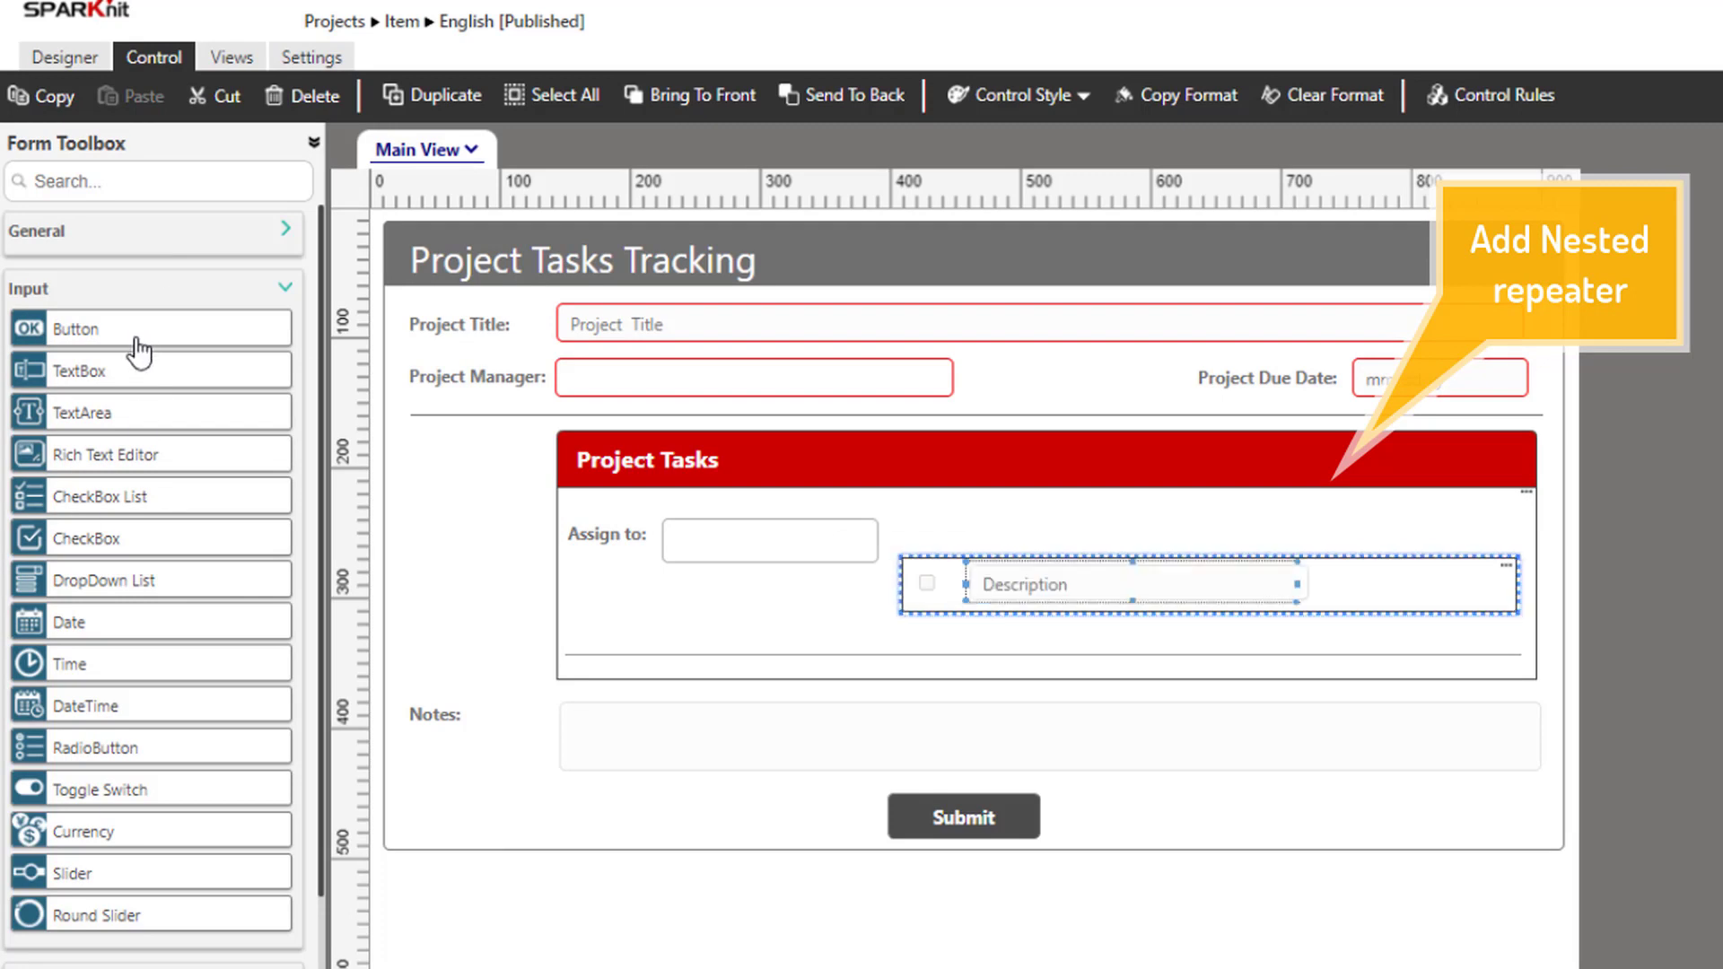
pyautogui.moveTo(115, 708); pyautogui.dragTo(1376, 596)
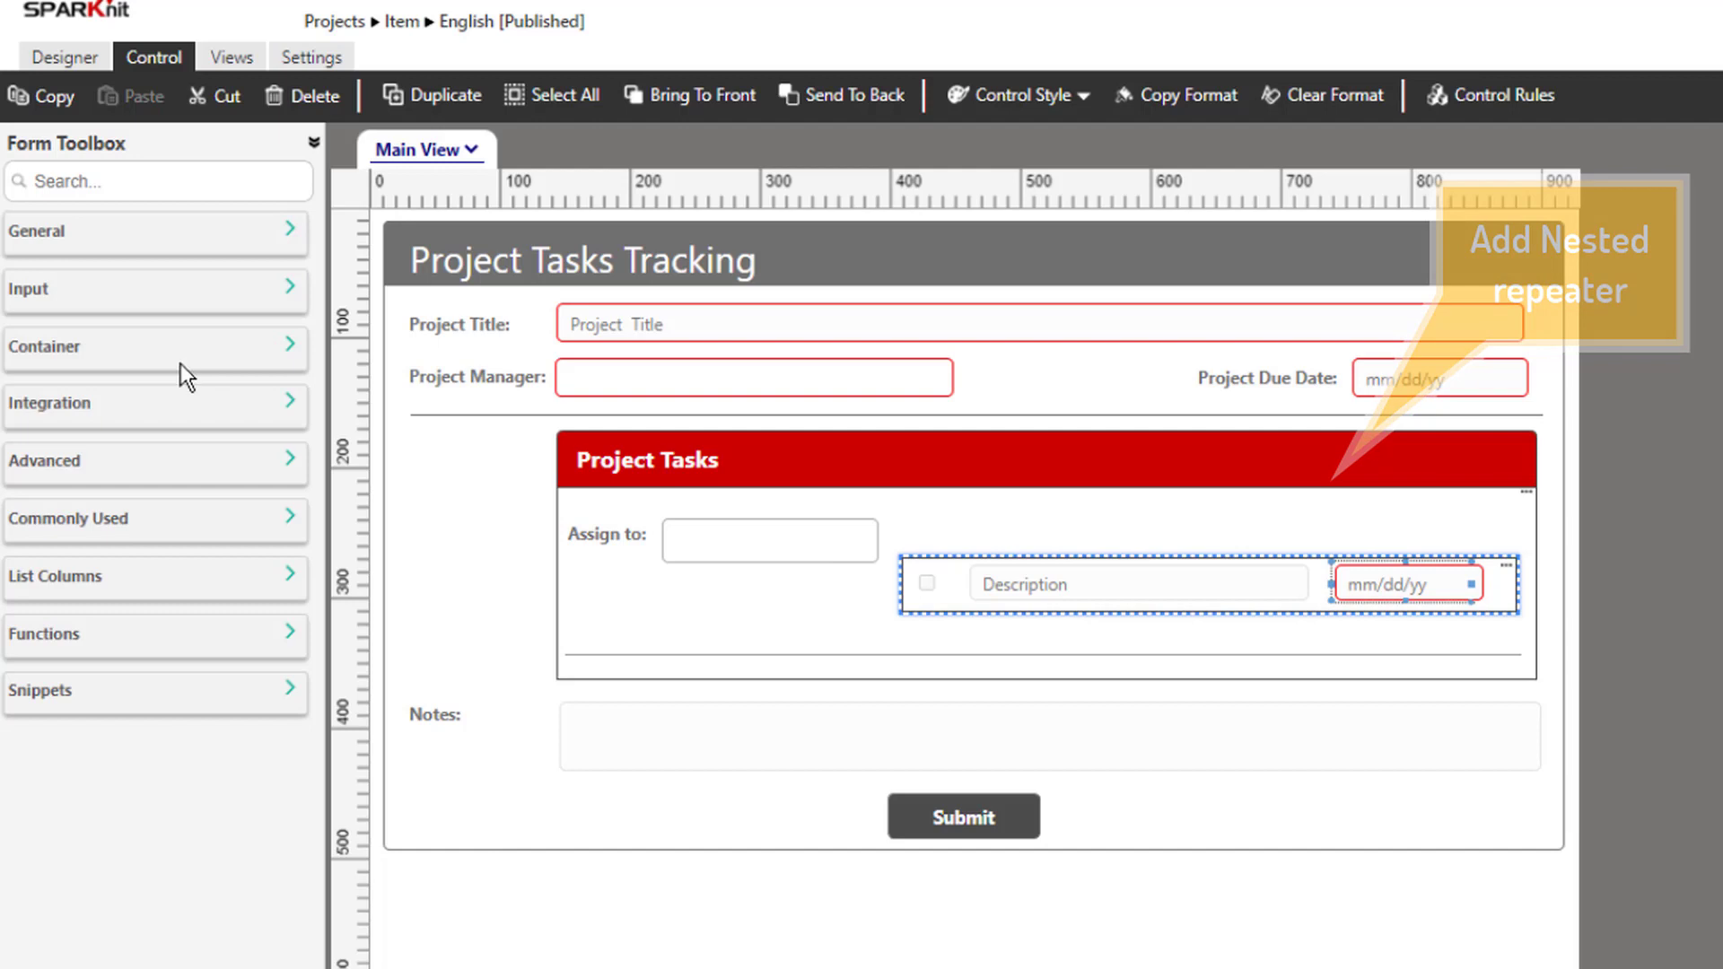
pyautogui.click(180, 364)
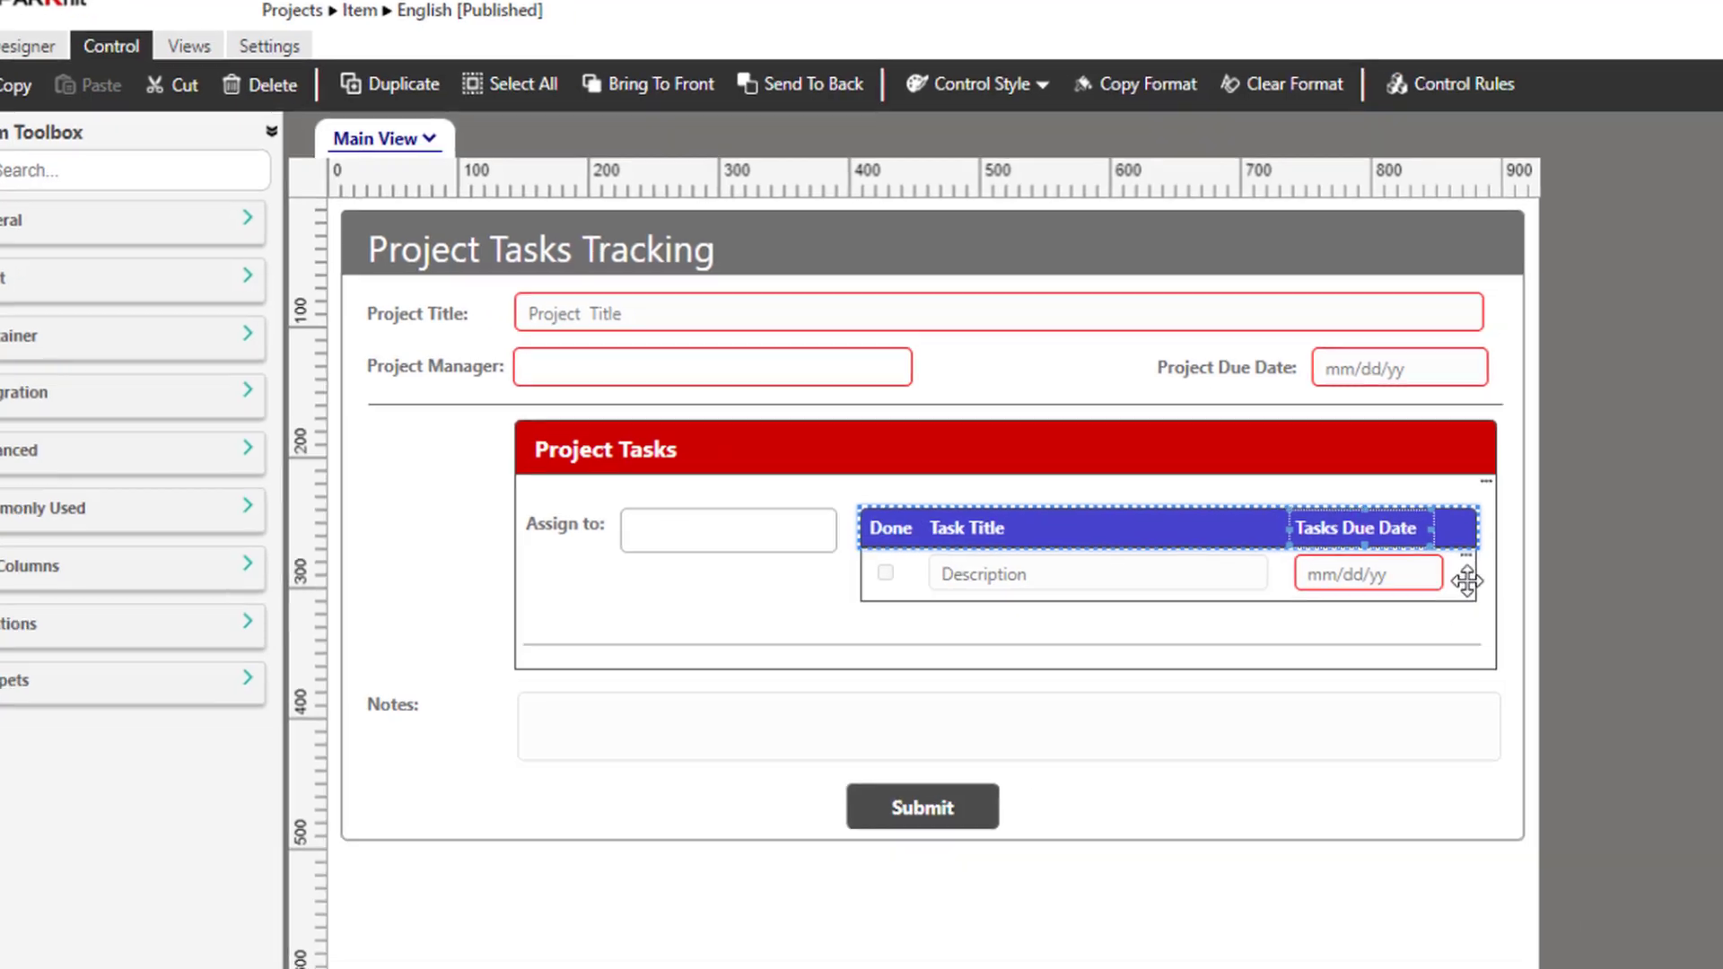
# Map the task and Assign to repeaters to Column, then publish the form
pyautogui.click(1467, 582)
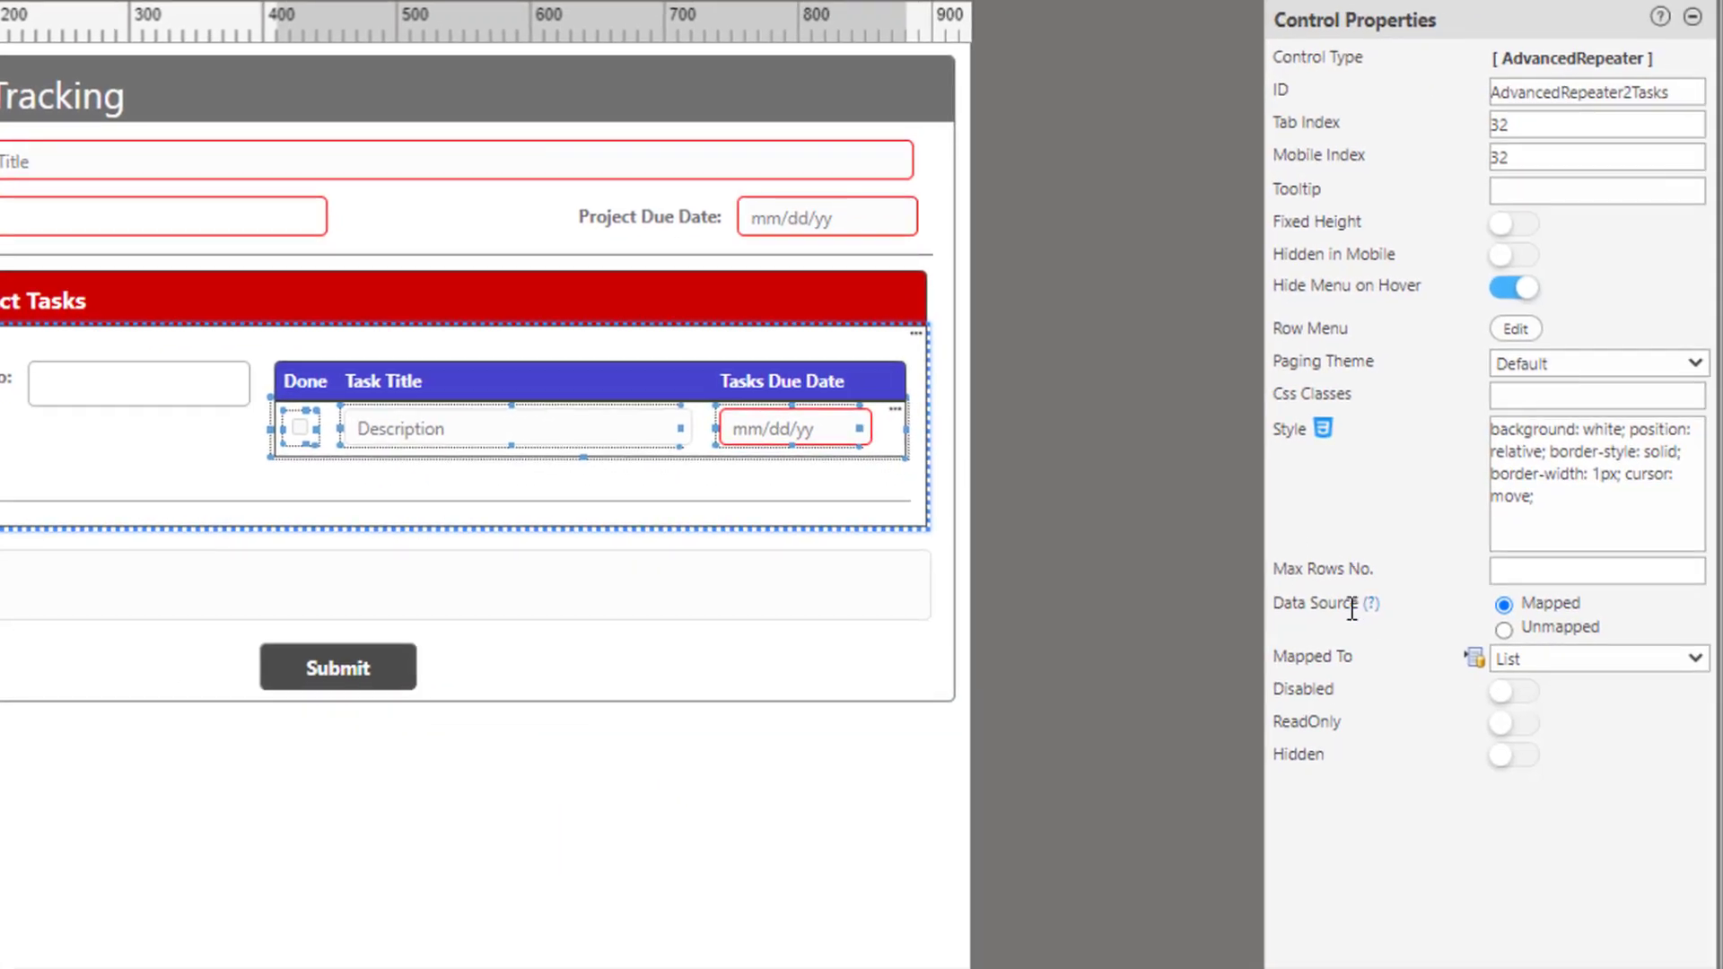
pyautogui.click(1542, 659)
pyautogui.click(1543, 682)
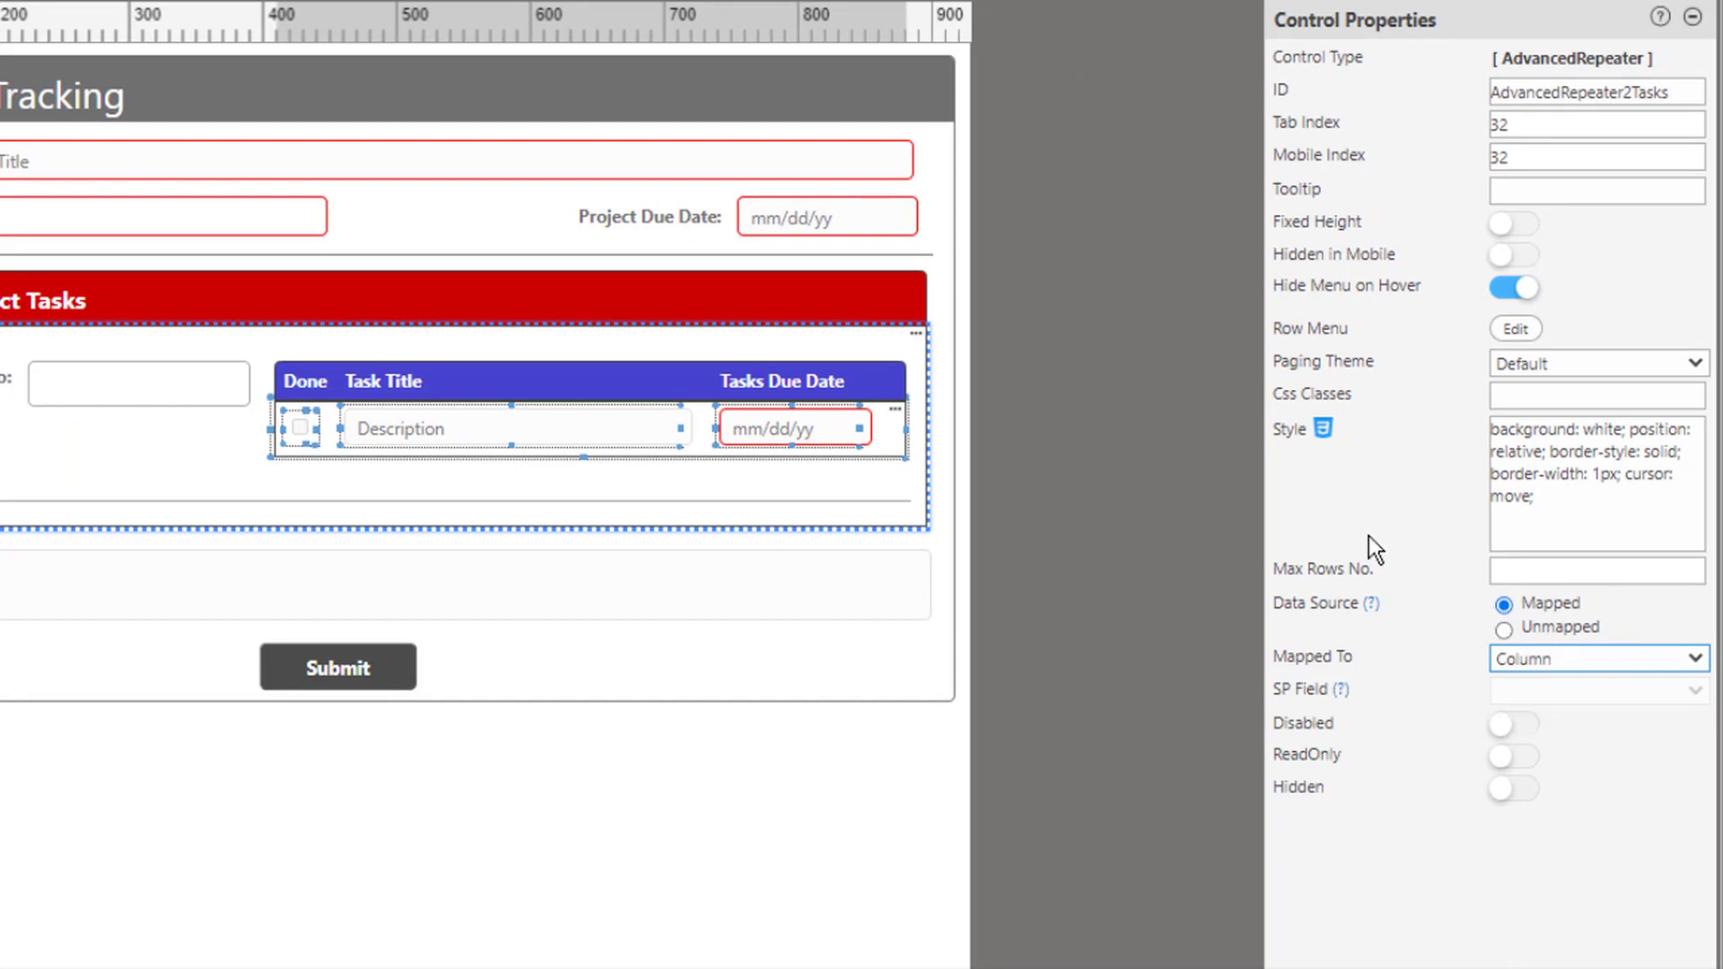
pyautogui.click(872, 342)
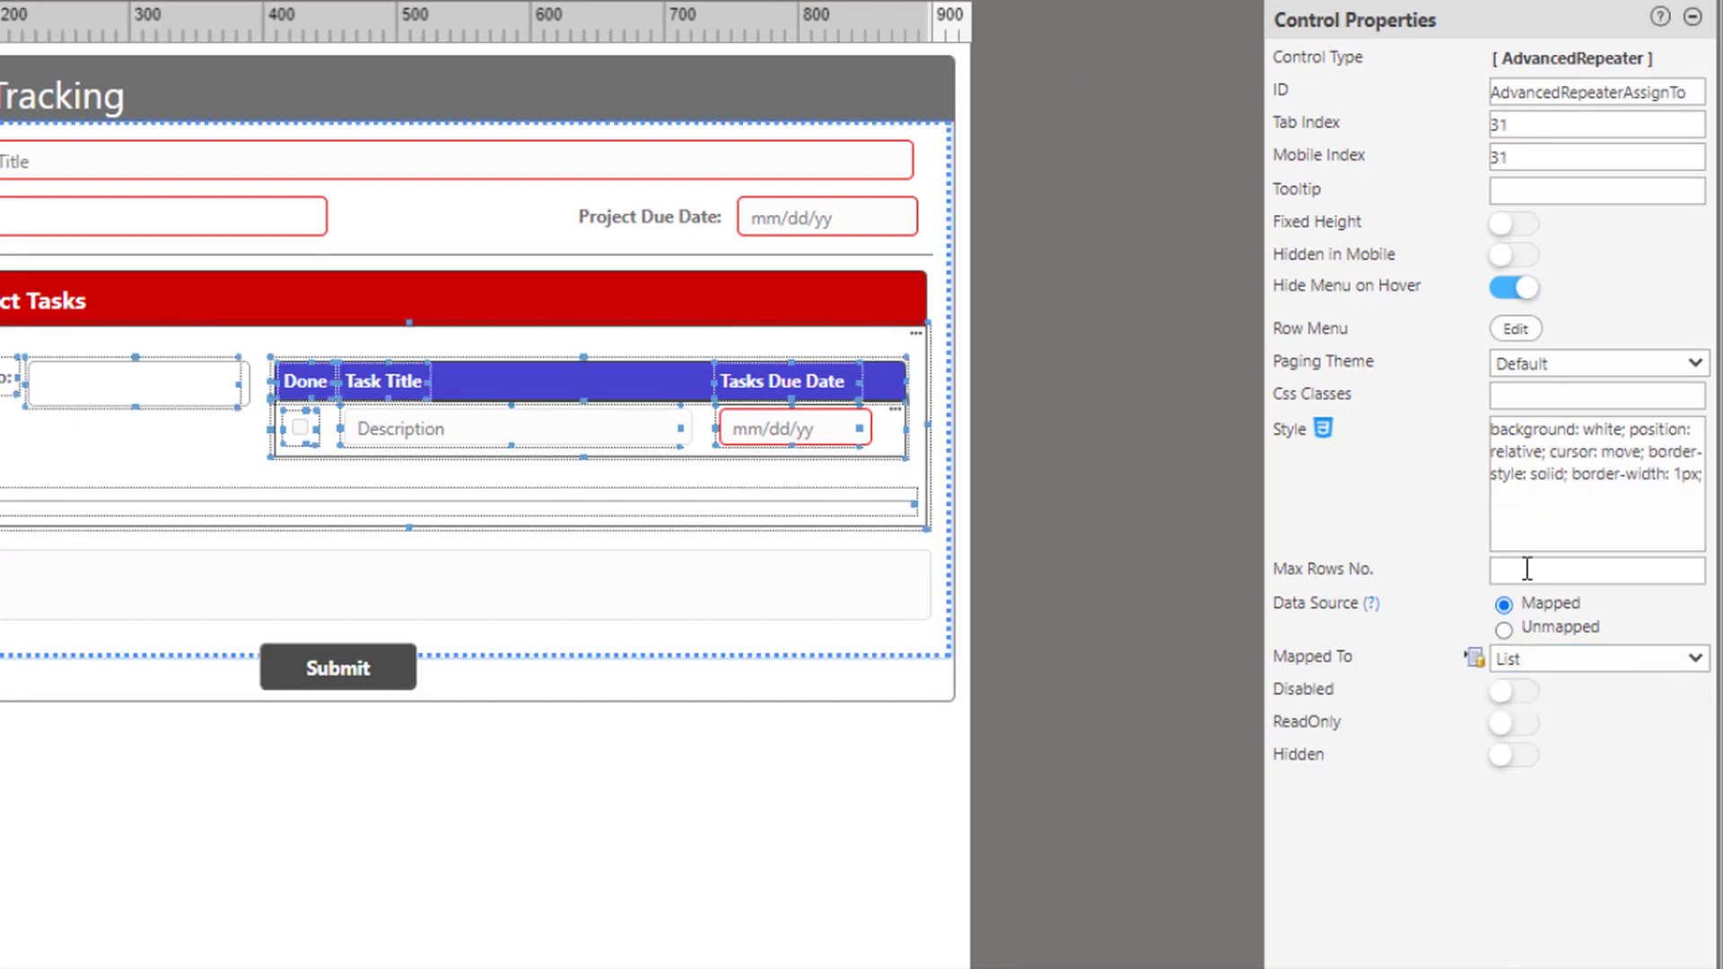
pyautogui.click(1542, 659)
pyautogui.click(1536, 682)
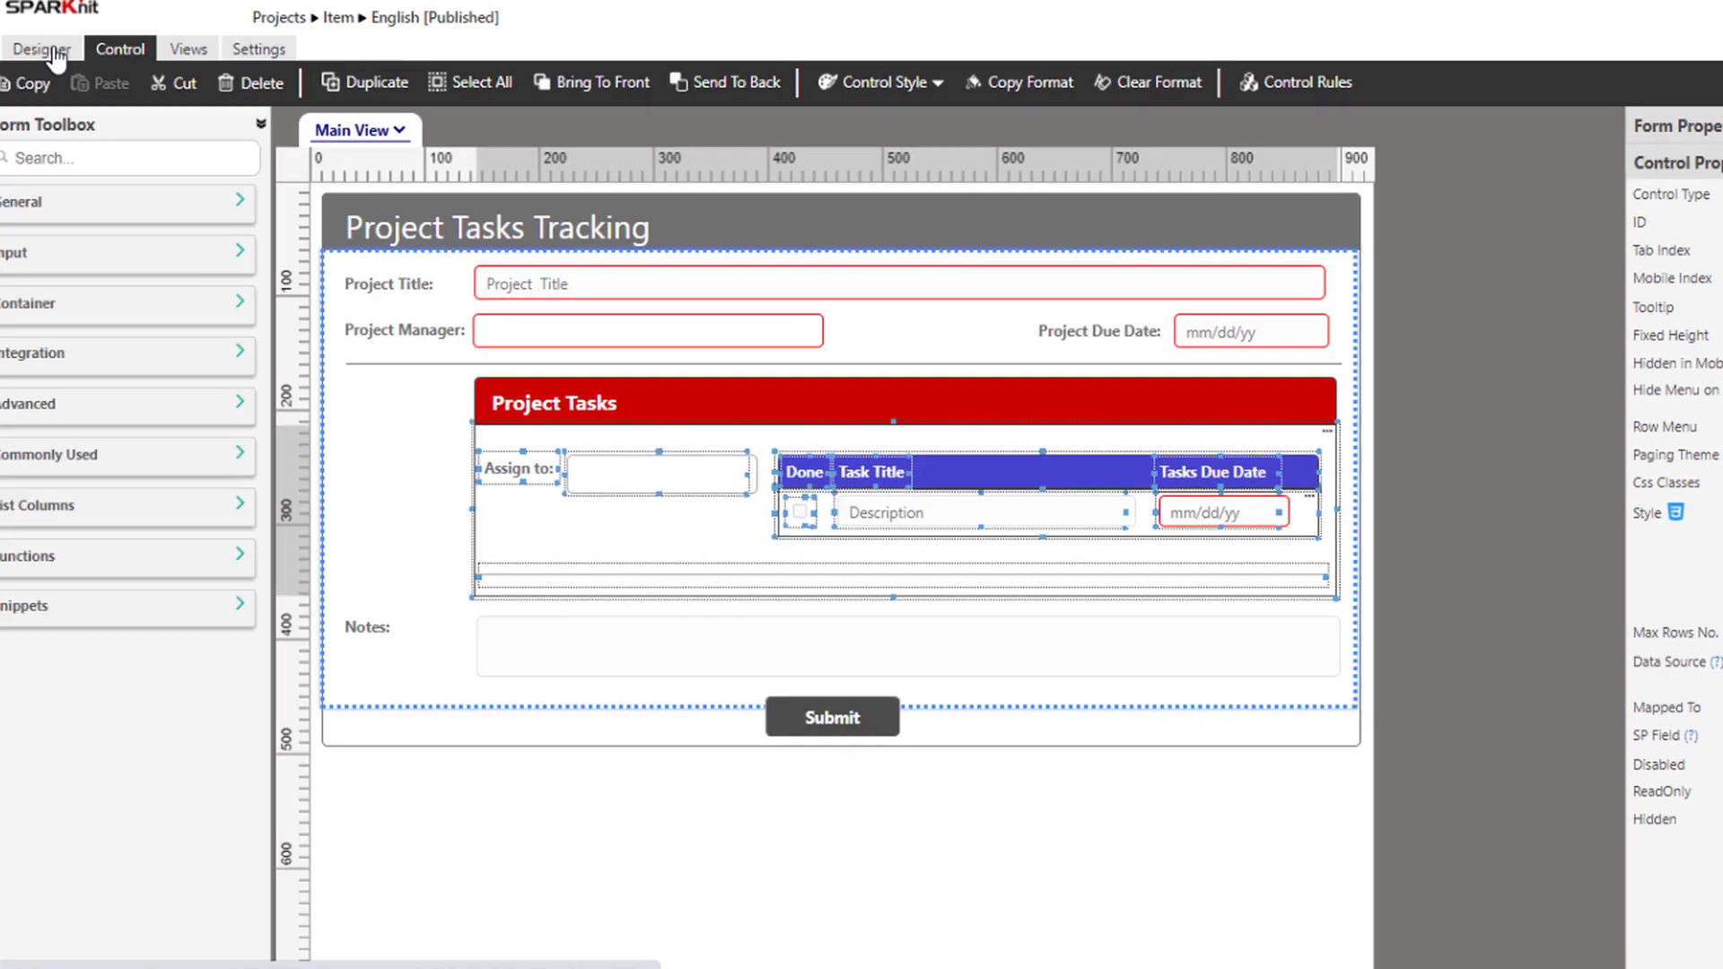
pyautogui.click(879, 87)
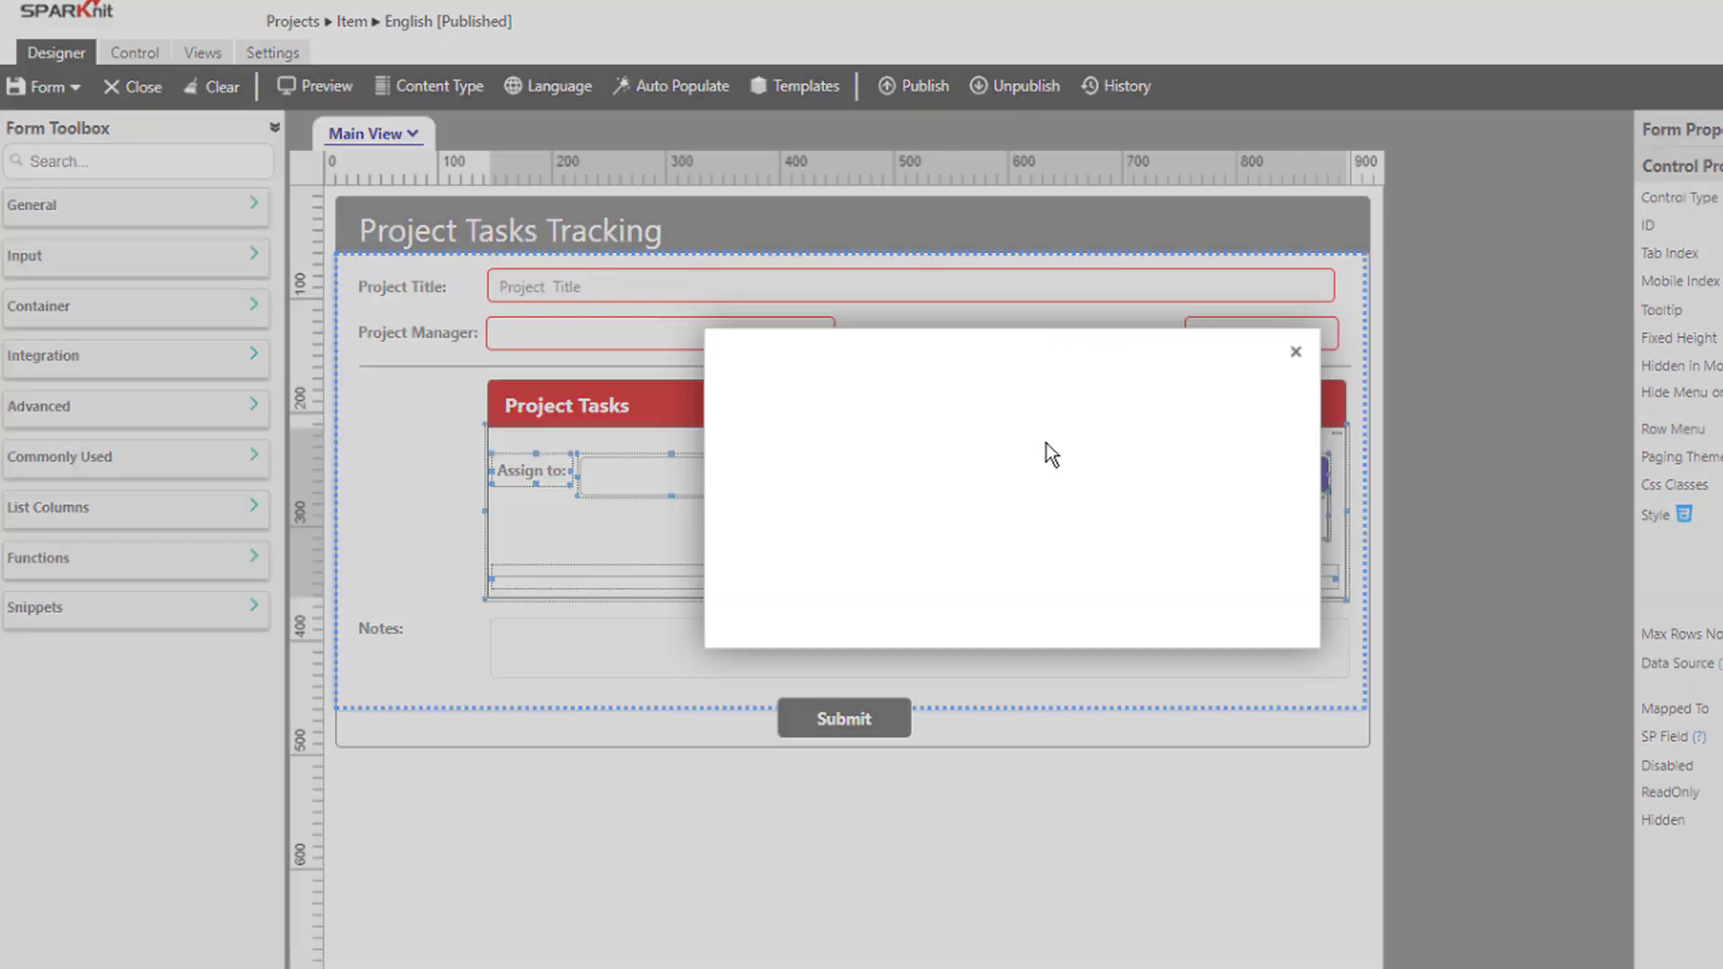
pyautogui.click(973, 552)
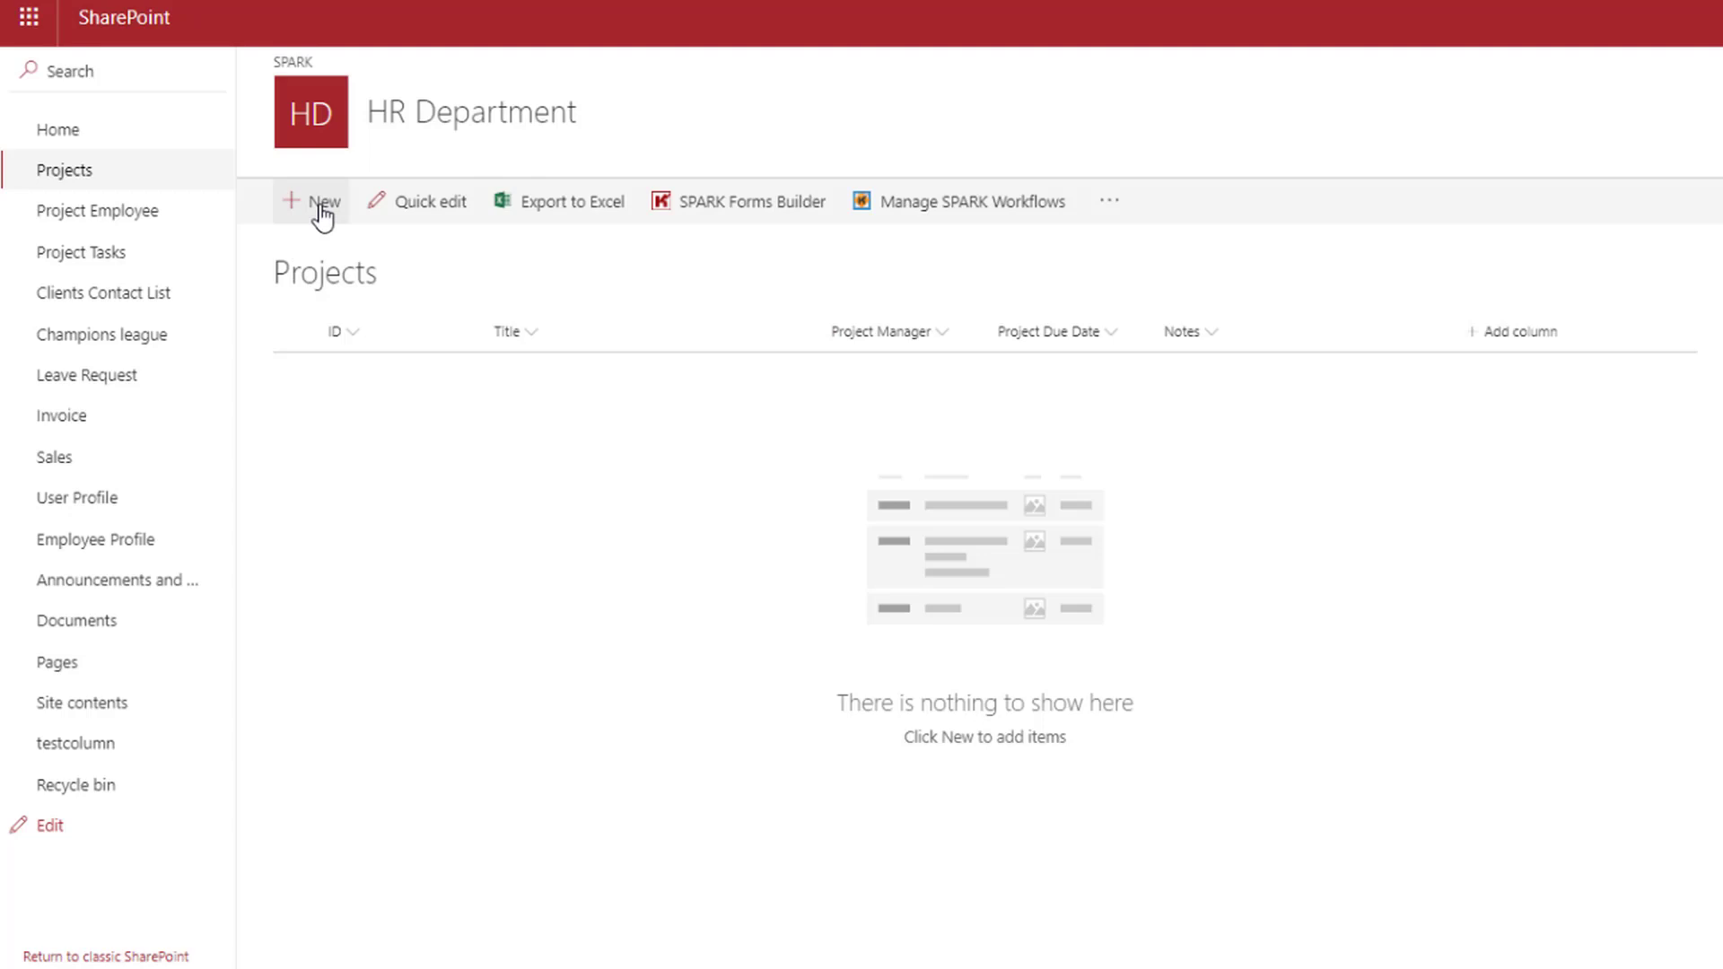
# Start a new project 'HR Training Workshops', choose its manager, and set the due date to 07/31/2023
pyautogui.click(321, 216)
pyautogui.click(584, 158)
pyautogui.write('HR Training Workshops')
pyautogui.click(569, 204)
pyautogui.write('Alex')
pyautogui.click(450, 223)
pyautogui.click(1185, 209)
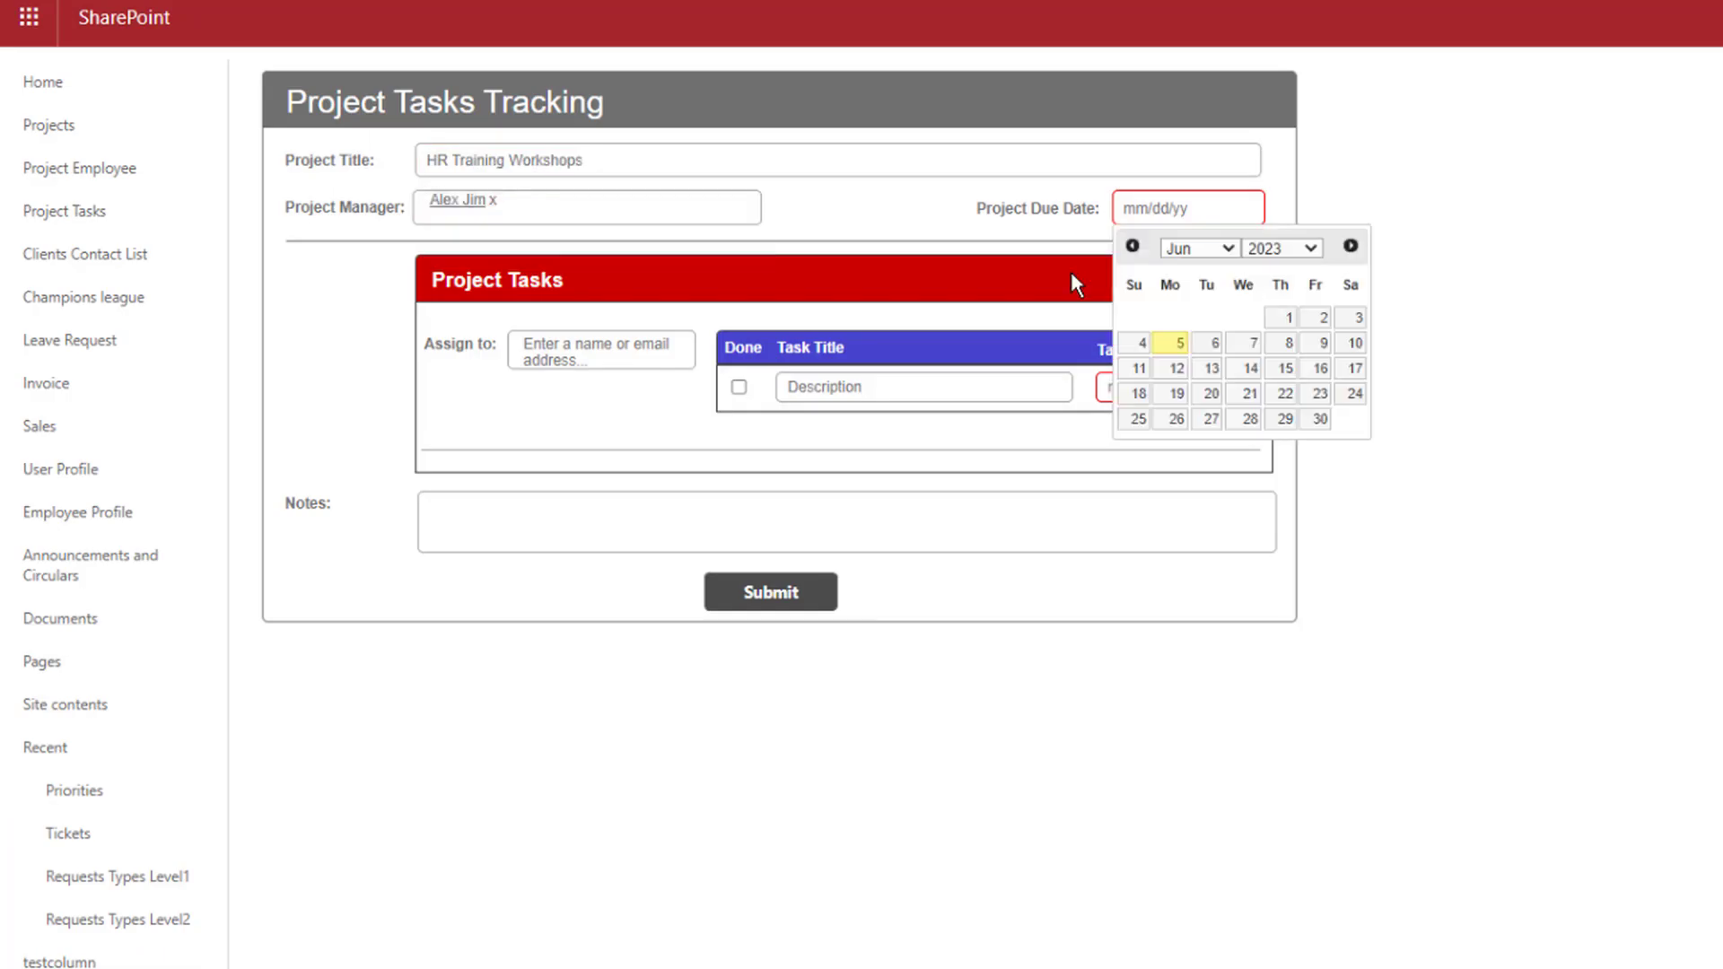
pyautogui.click(1350, 245)
pyautogui.click(1170, 444)
# Assign the first person tasks 'Find professionals to lead sessions' (06/12/2023) and 'Provide guidelines' (06/19/2023)
pyautogui.click(557, 353)
pyautogui.write('S')
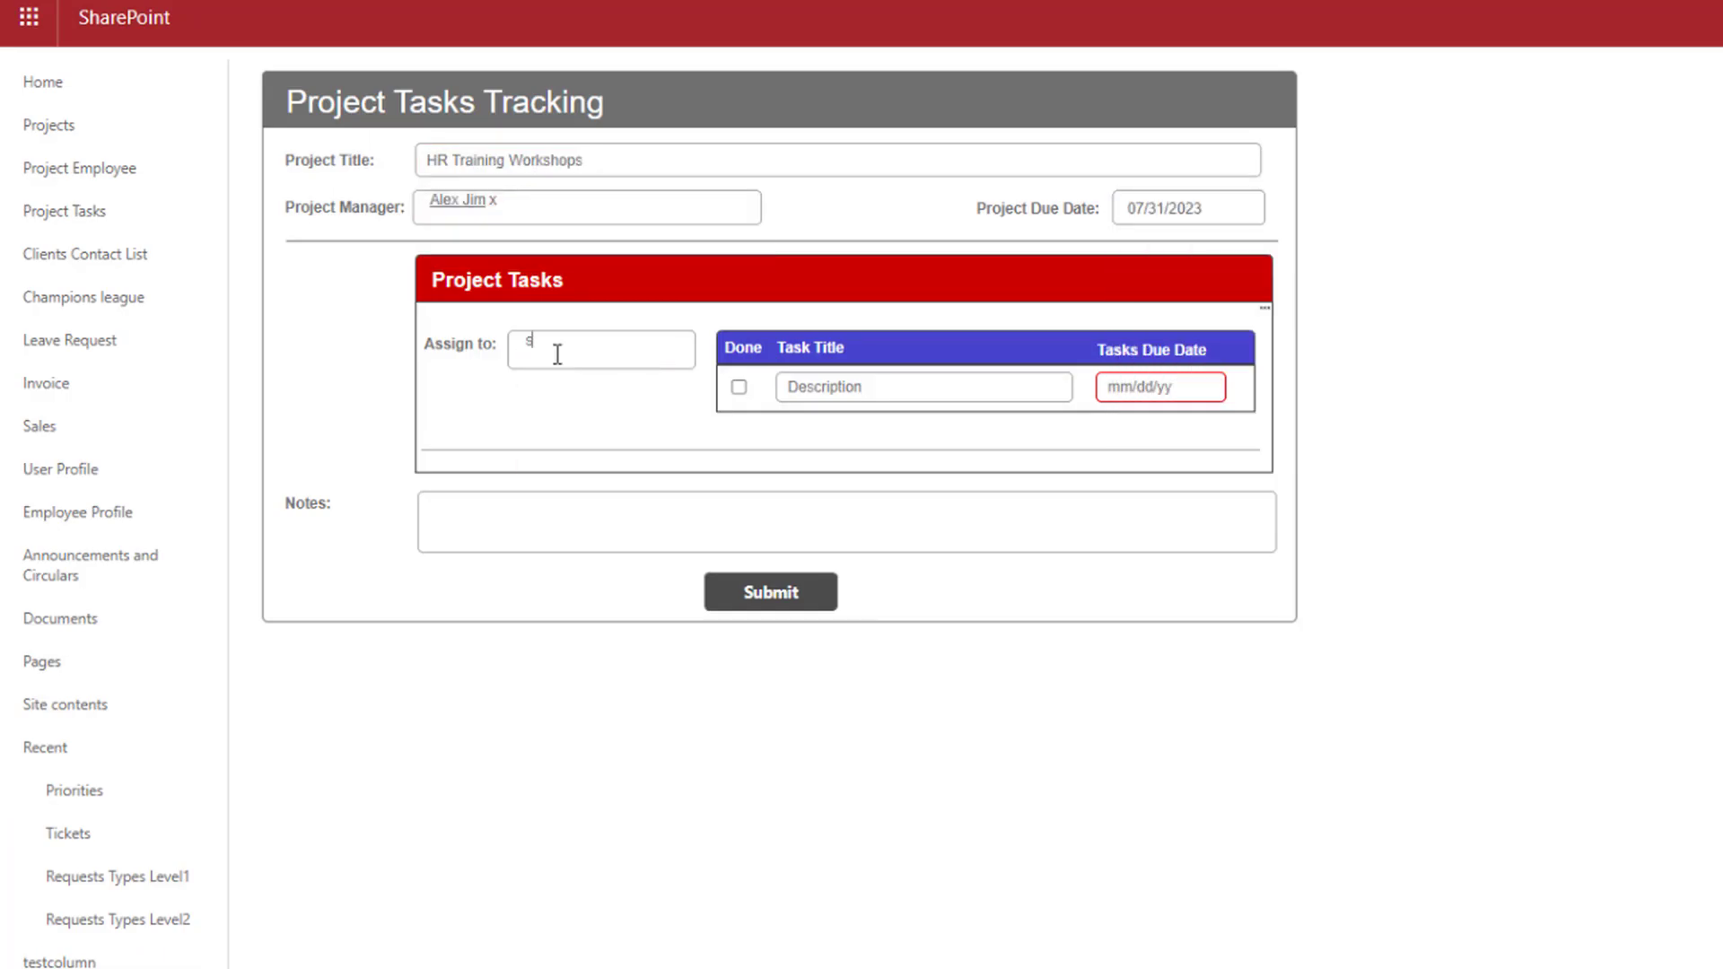
pyautogui.write('a')
pyautogui.click(569, 385)
pyautogui.click(892, 386)
pyautogui.write('Find professionals to lead sessions')
pyautogui.click(1160, 387)
pyautogui.click(1161, 545)
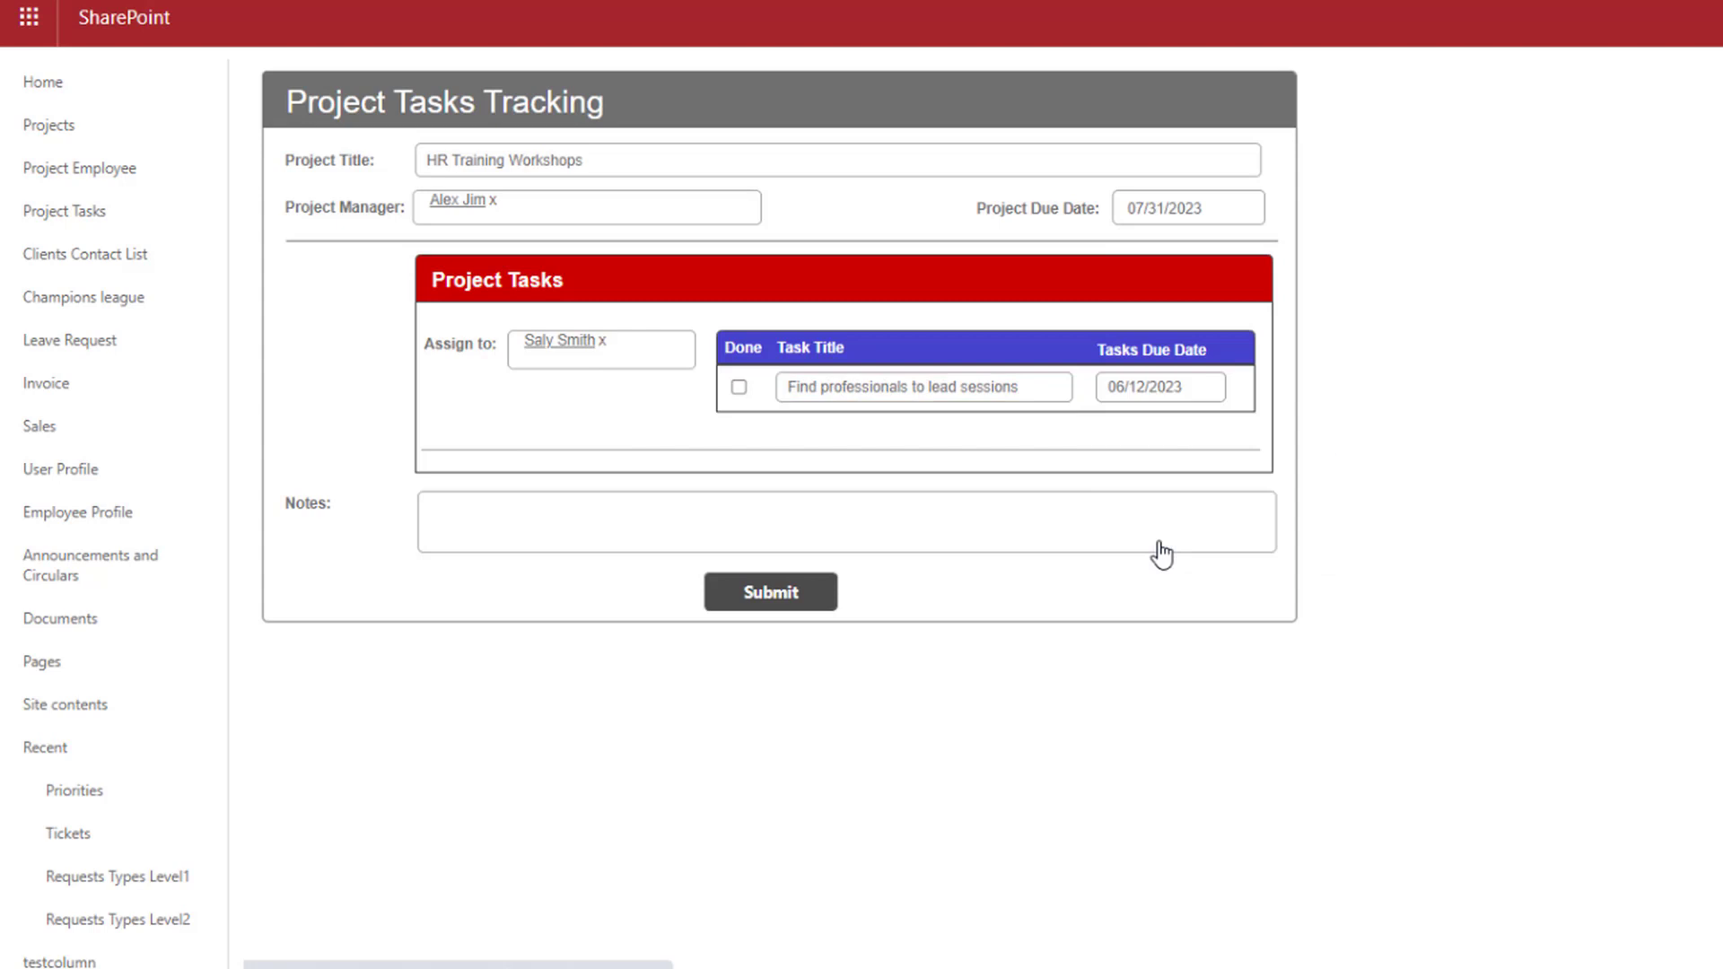
pyautogui.rightClick(1244, 370)
pyautogui.click(1291, 386)
pyautogui.click(838, 432)
pyautogui.write('Provide guidelines')
pyautogui.click(1158, 433)
pyautogui.click(1161, 618)
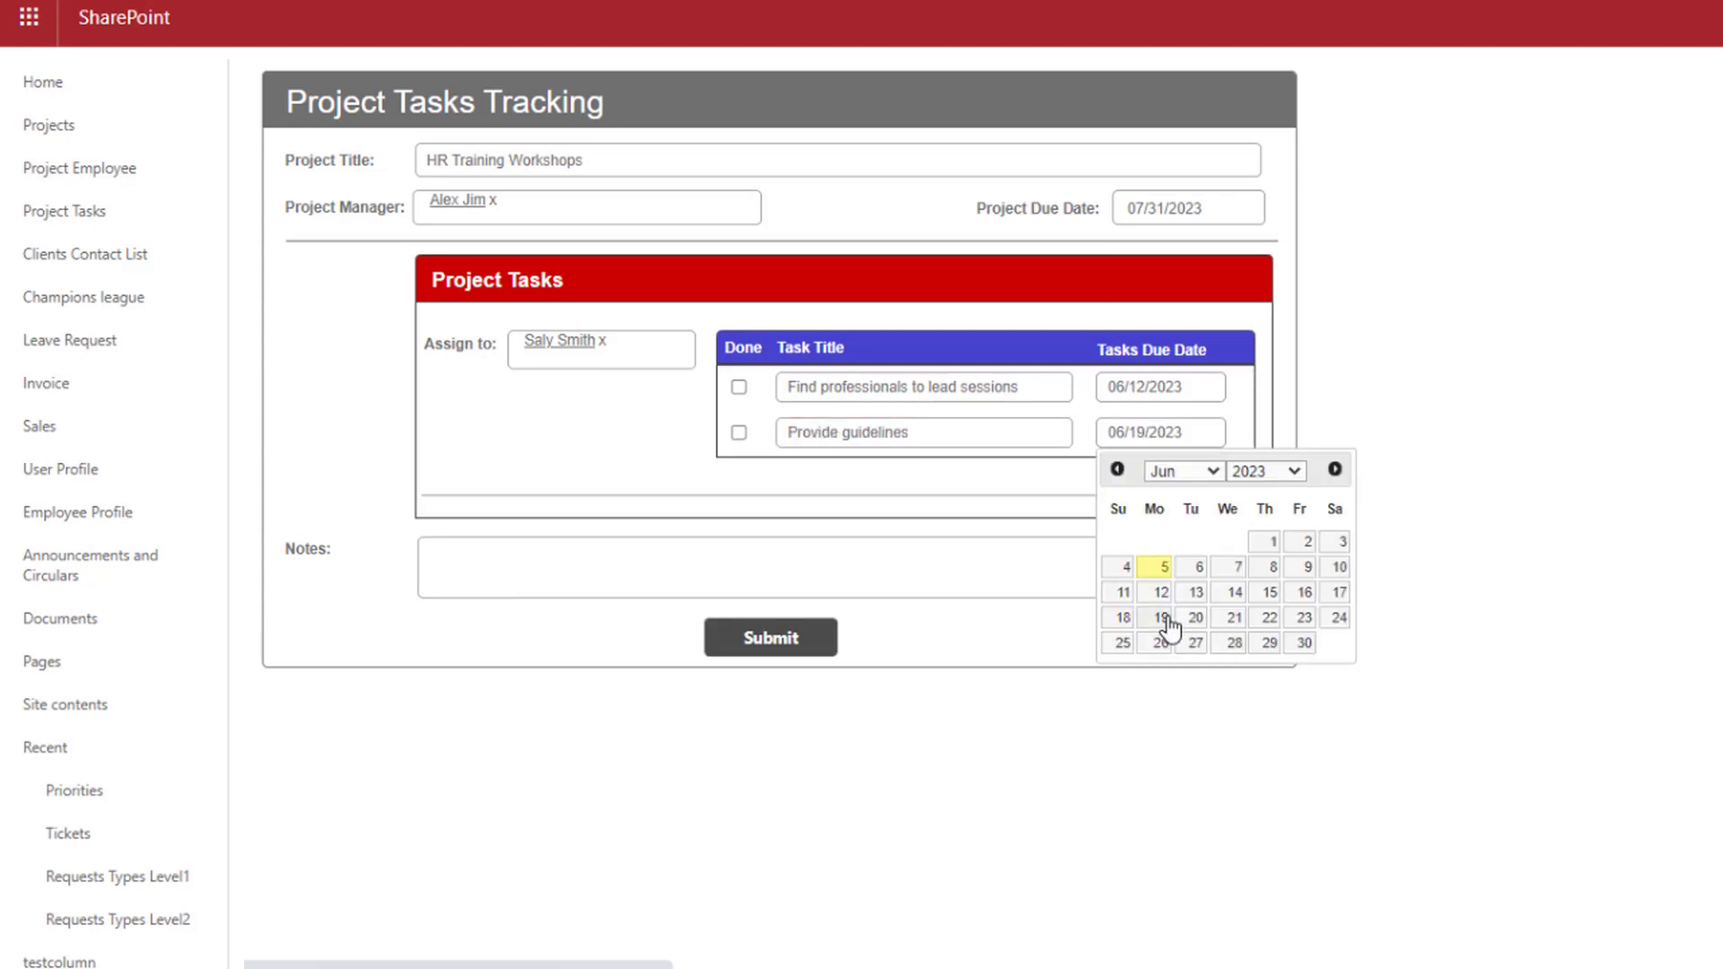
# Add a second assignee with the task 'Offer food and drinks' due 06/22/2023
pyautogui.rightClick(1267, 312)
pyautogui.click(1328, 329)
pyautogui.click(630, 566)
pyautogui.write('sa')
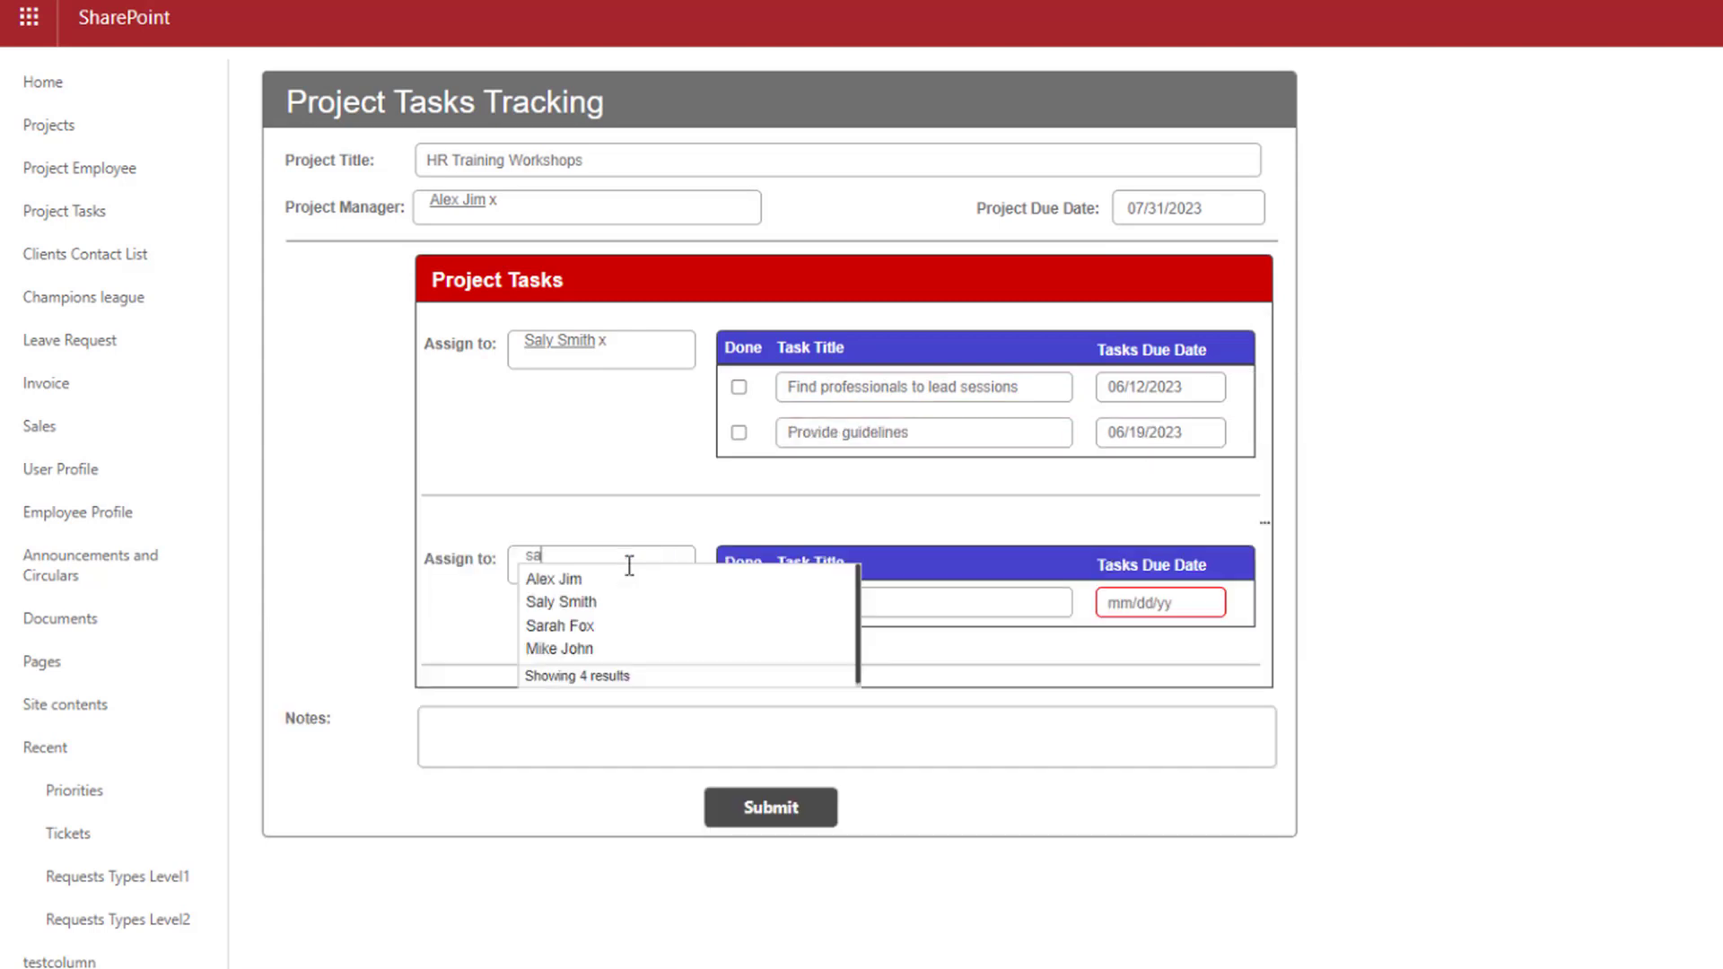
pyautogui.click(575, 625)
pyautogui.click(898, 603)
pyautogui.write('Offer food and drinks')
pyautogui.click(1160, 602)
pyautogui.click(1270, 789)
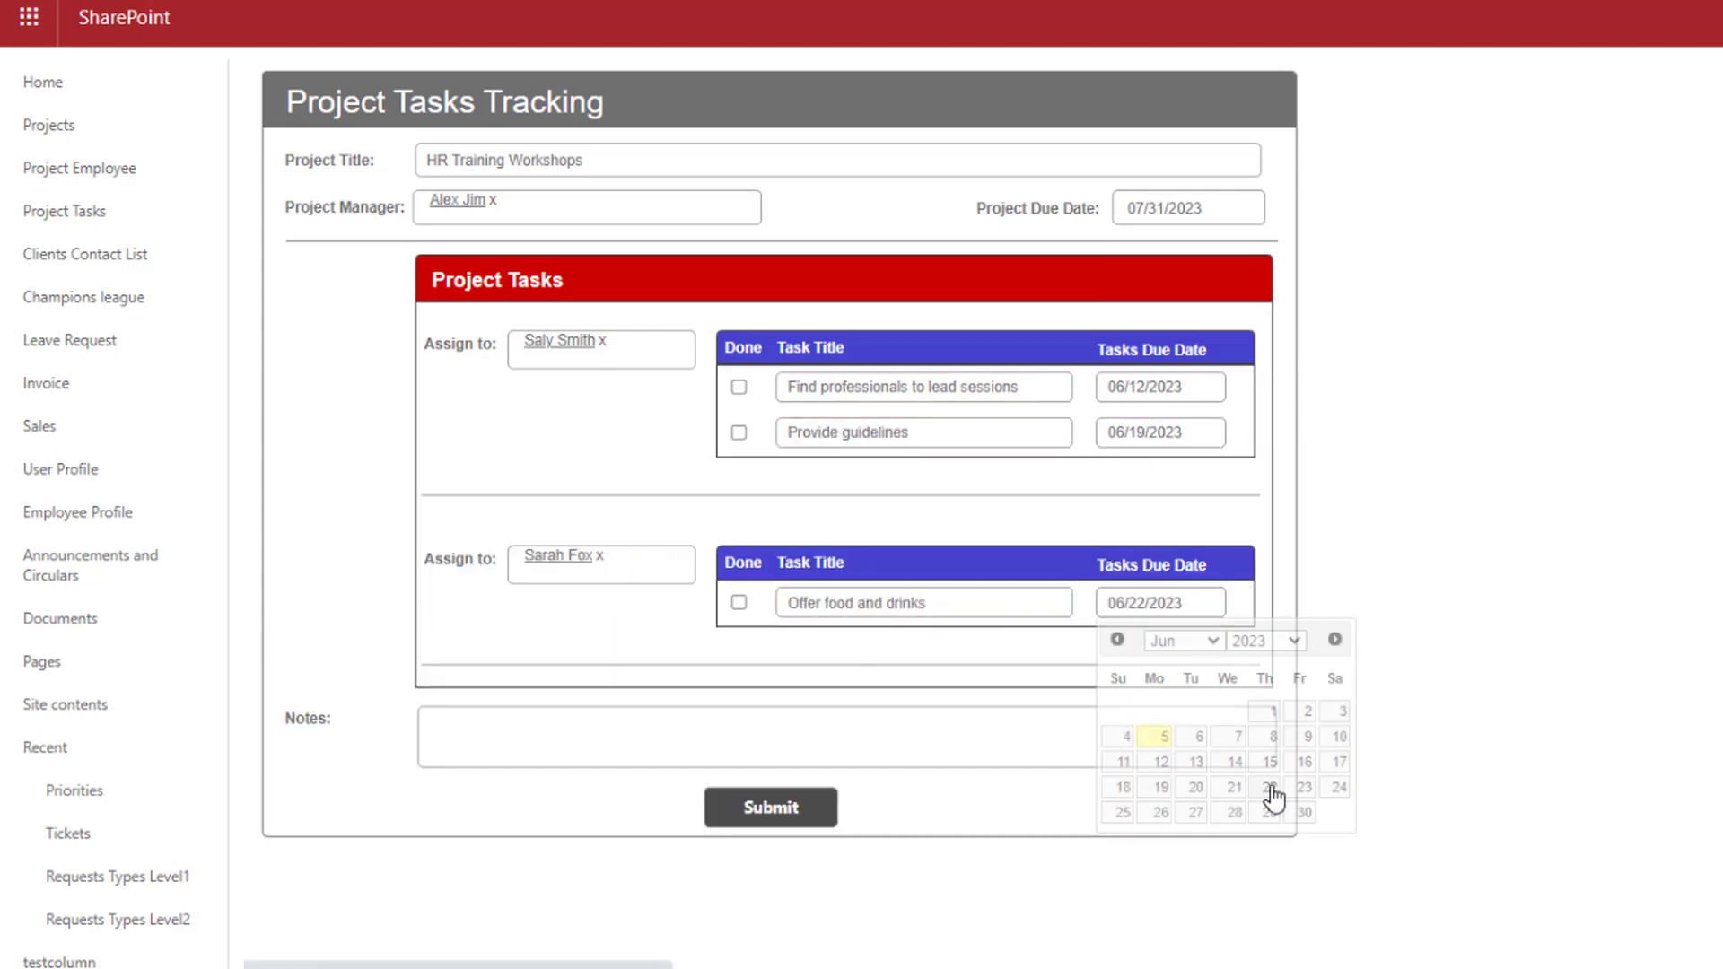
# Add the note 'There are more tasks to be assigned' and submit the project
pyautogui.click(776, 736)
pyautogui.write('There are more tasks to be assigned...')
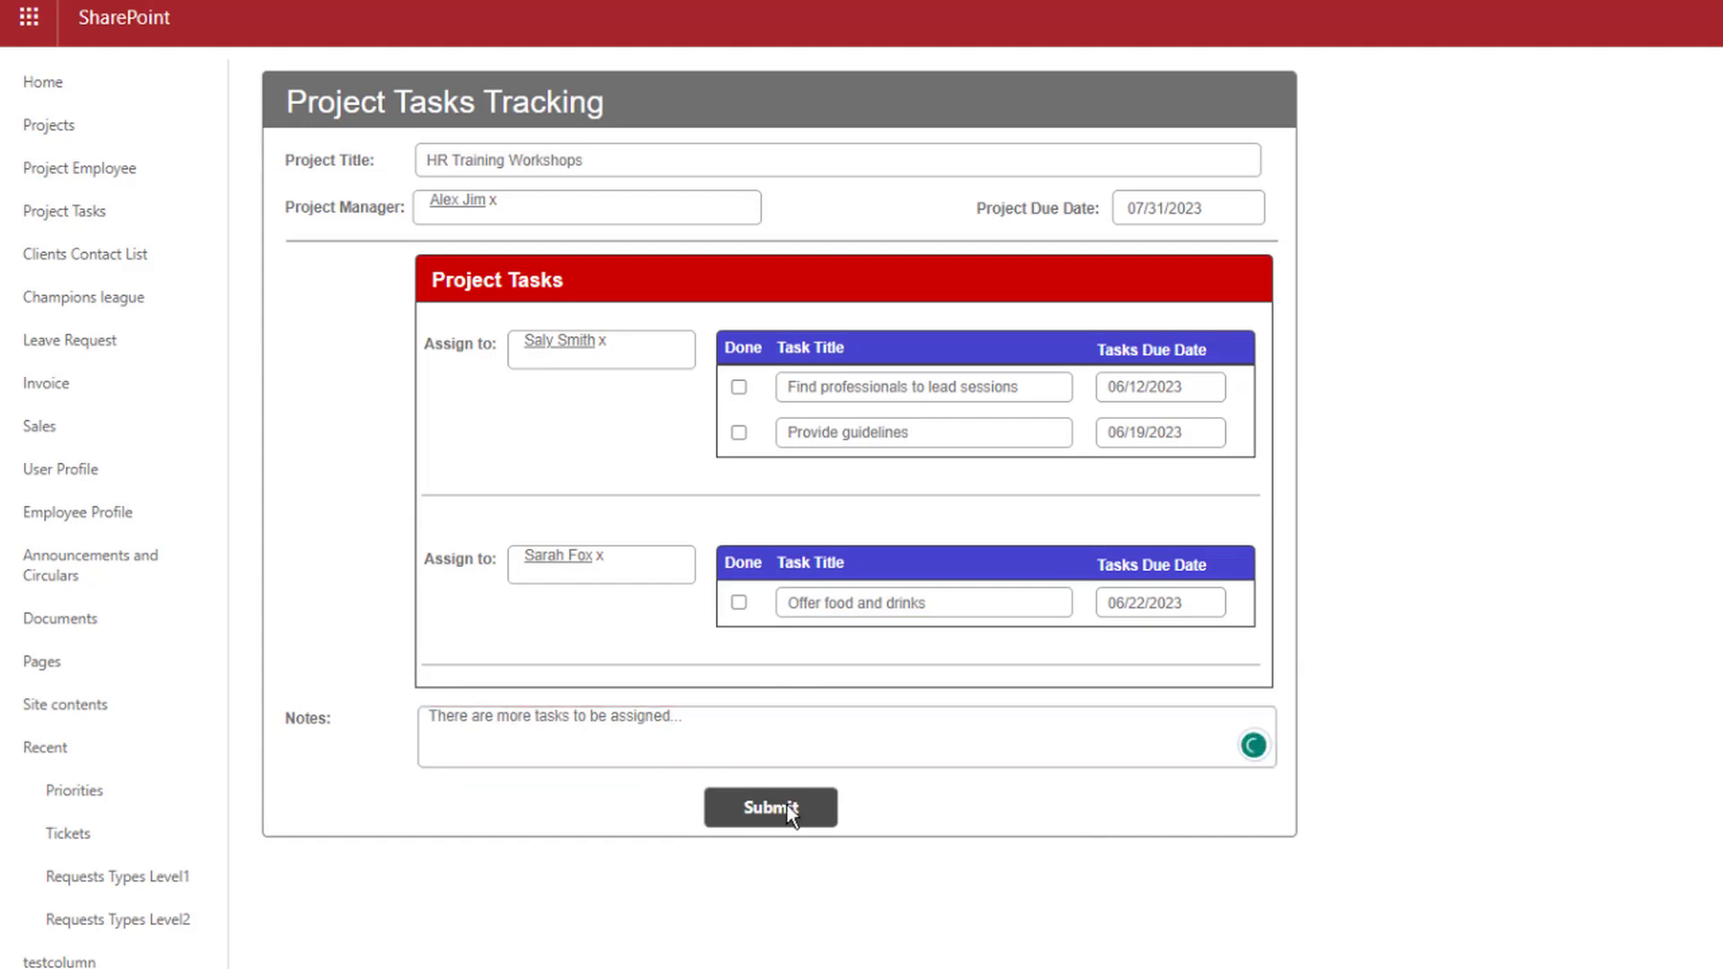
pyautogui.click(788, 807)
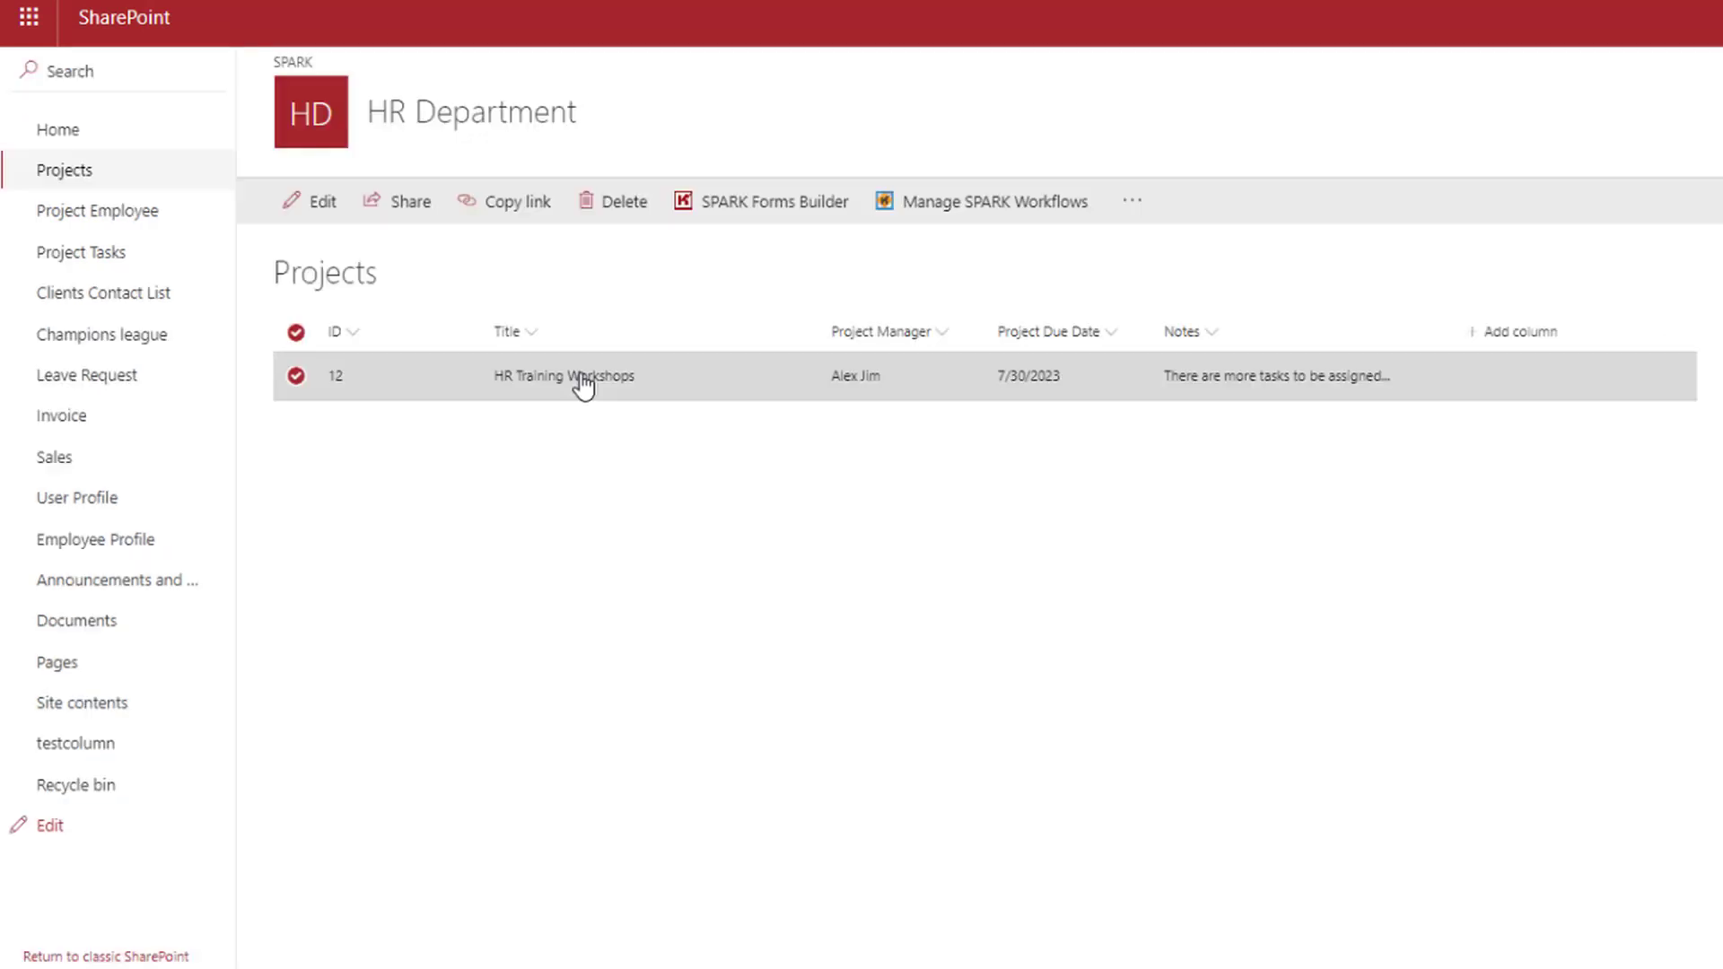
# Open the HR Training Workshops item from the Projects list
pyautogui.click(581, 377)
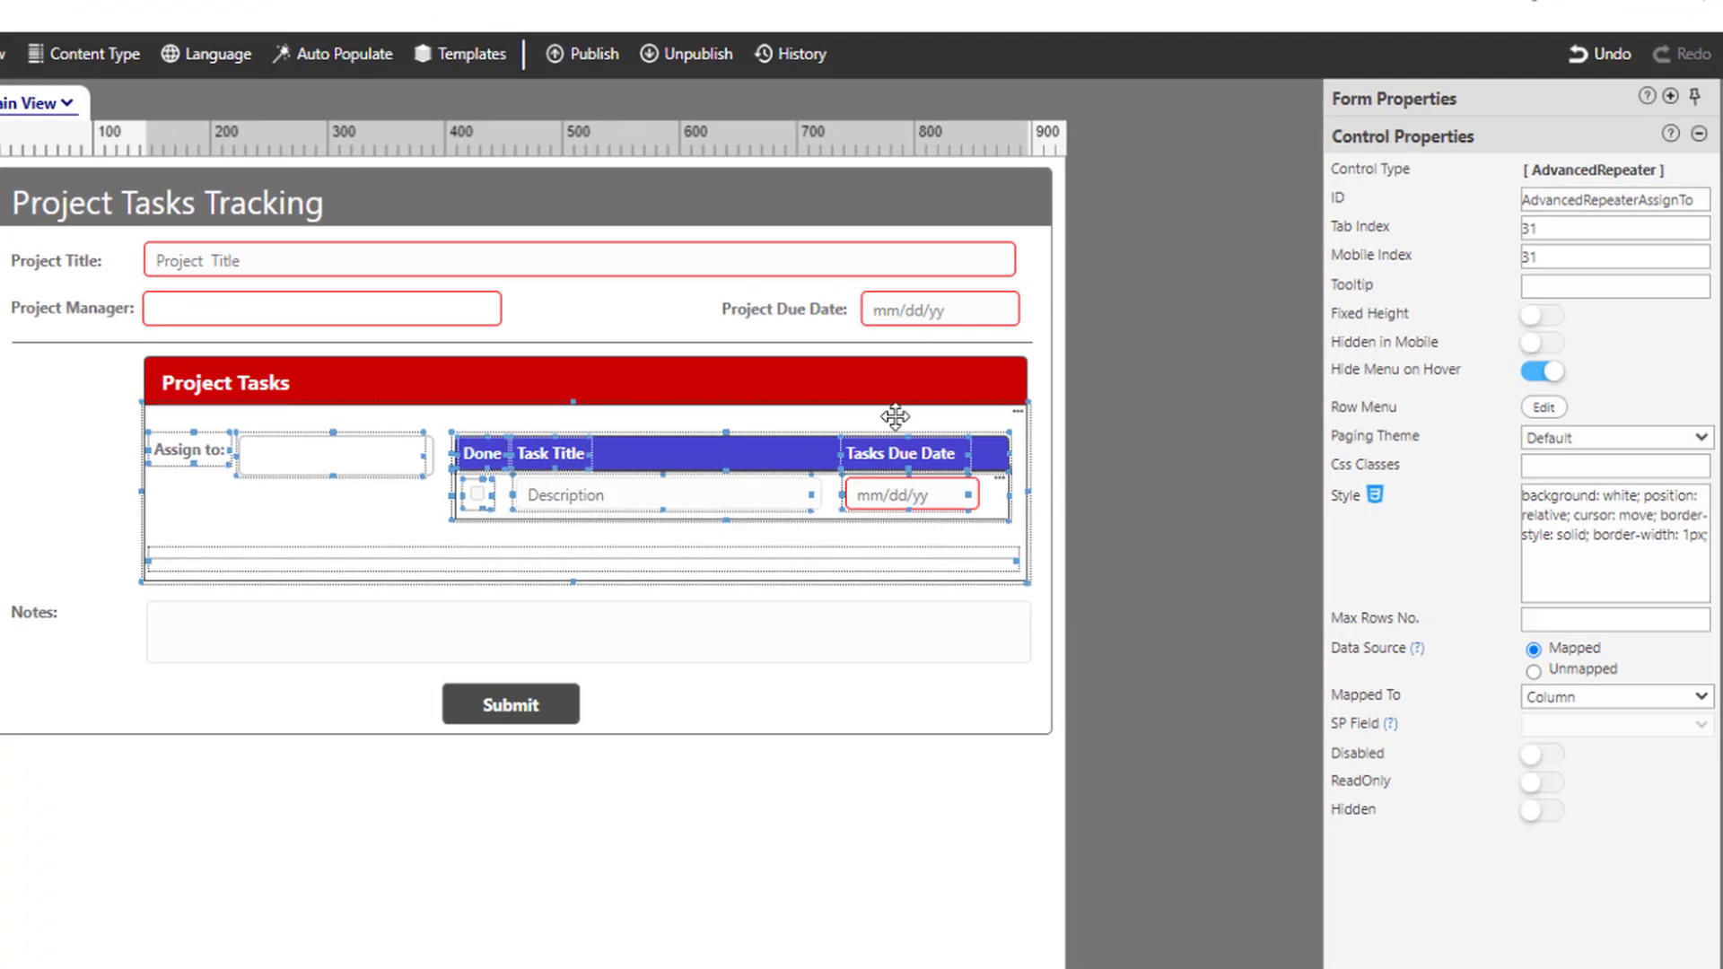
# Map the Assign to repeater to the Project Employee list, using MasterProjectID and the Assign_x0020_To column
pyautogui.click(895, 415)
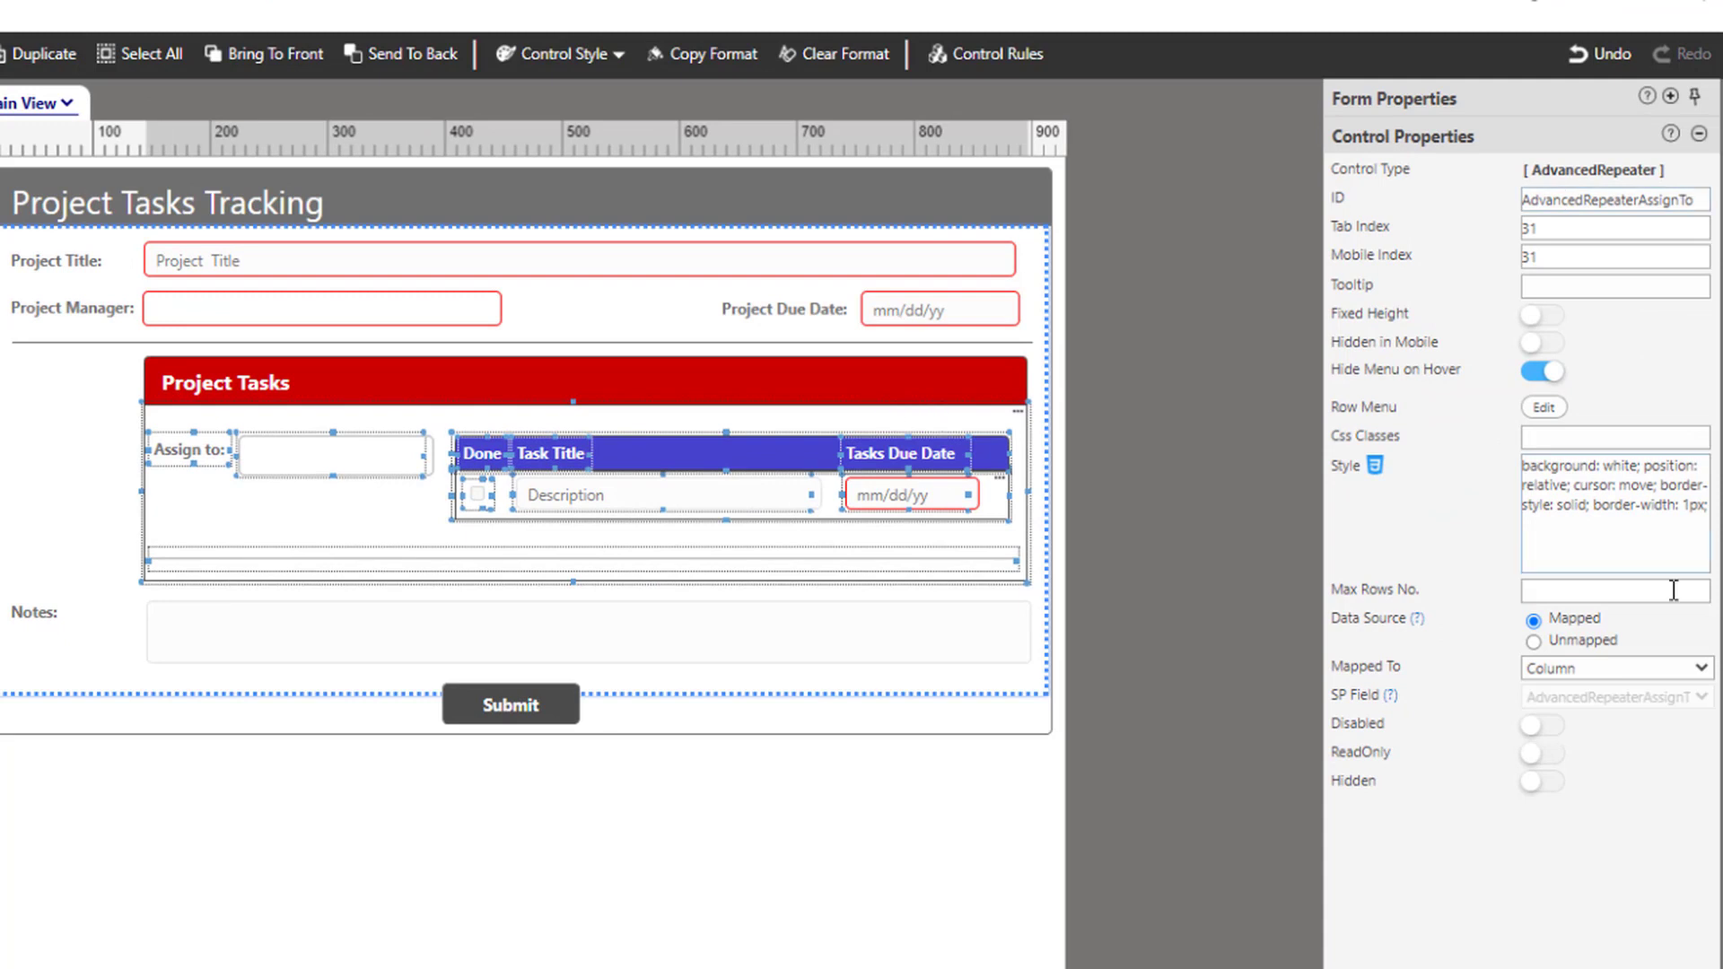
pyautogui.click(1592, 658)
pyautogui.click(1587, 711)
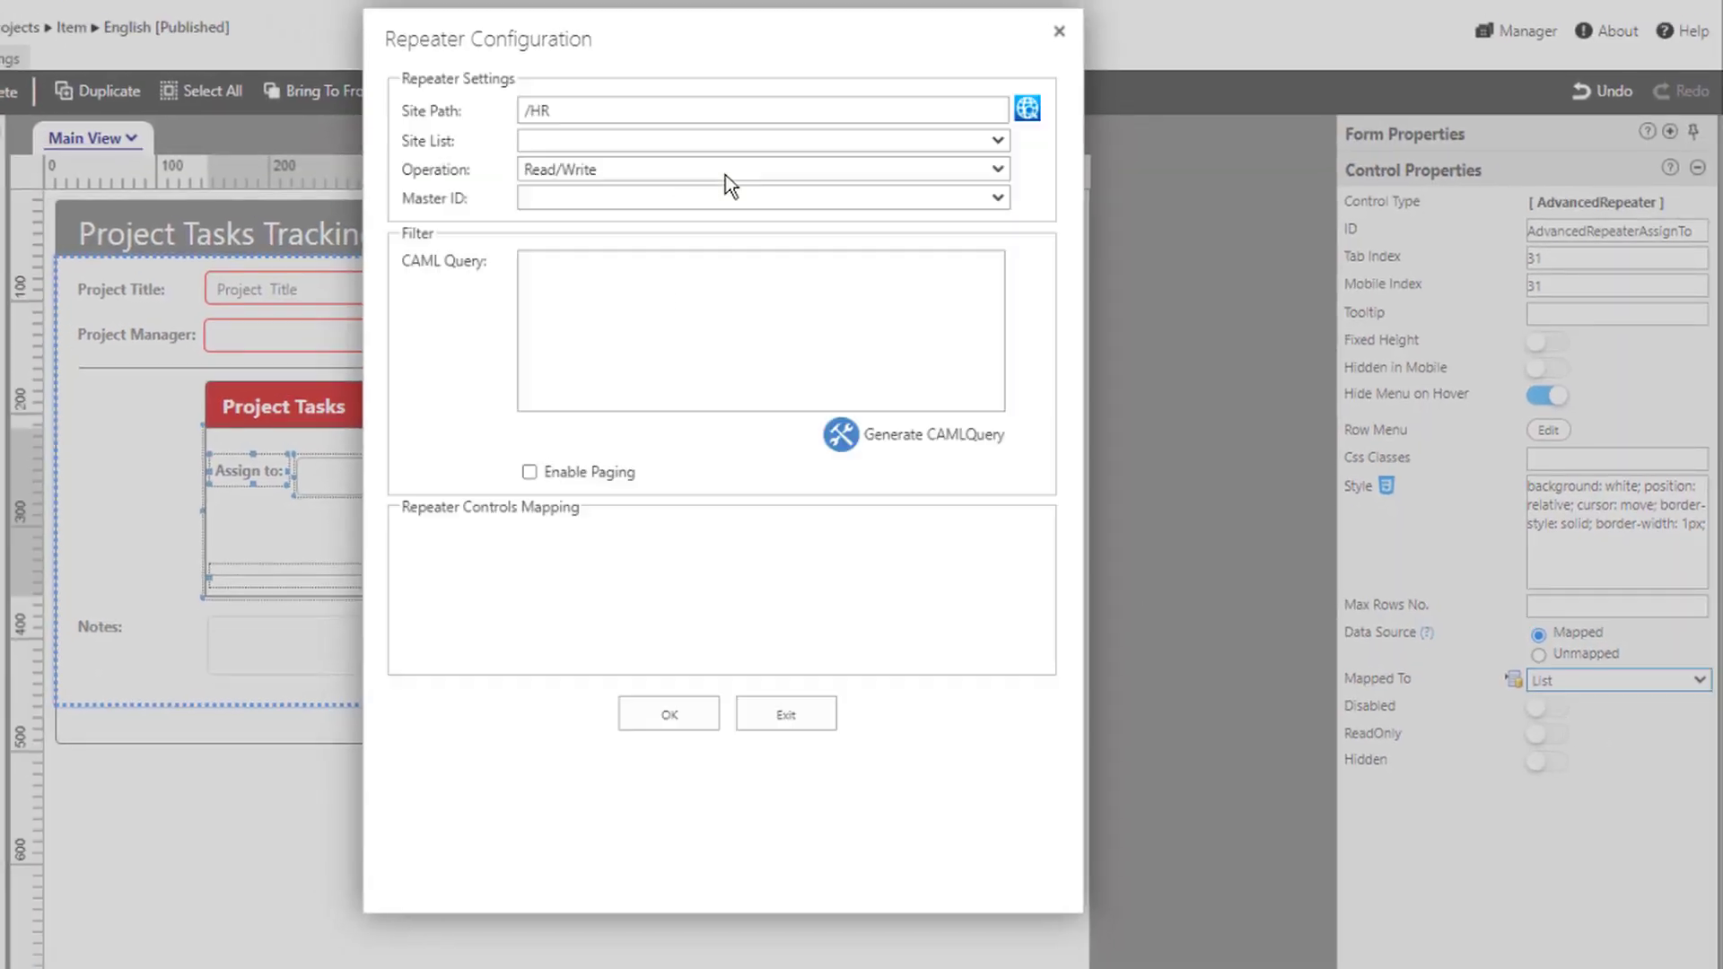
pyautogui.click(618, 140)
pyautogui.click(575, 396)
pyautogui.click(534, 196)
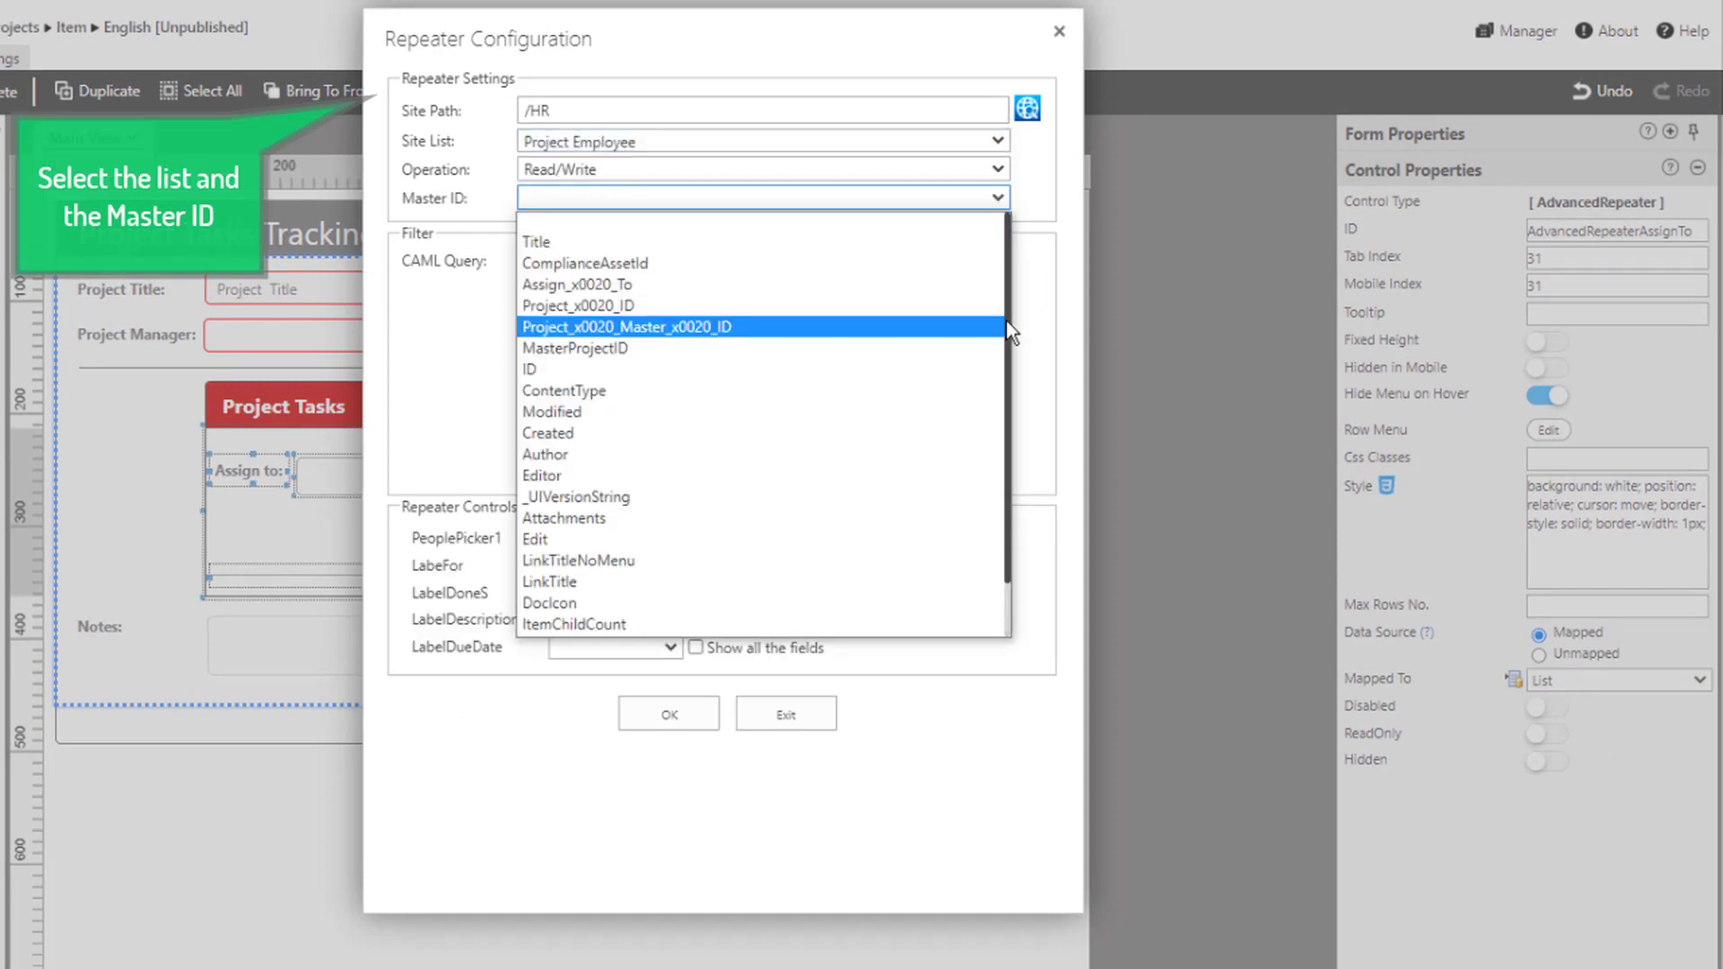
pyautogui.click(570, 347)
pyautogui.click(670, 539)
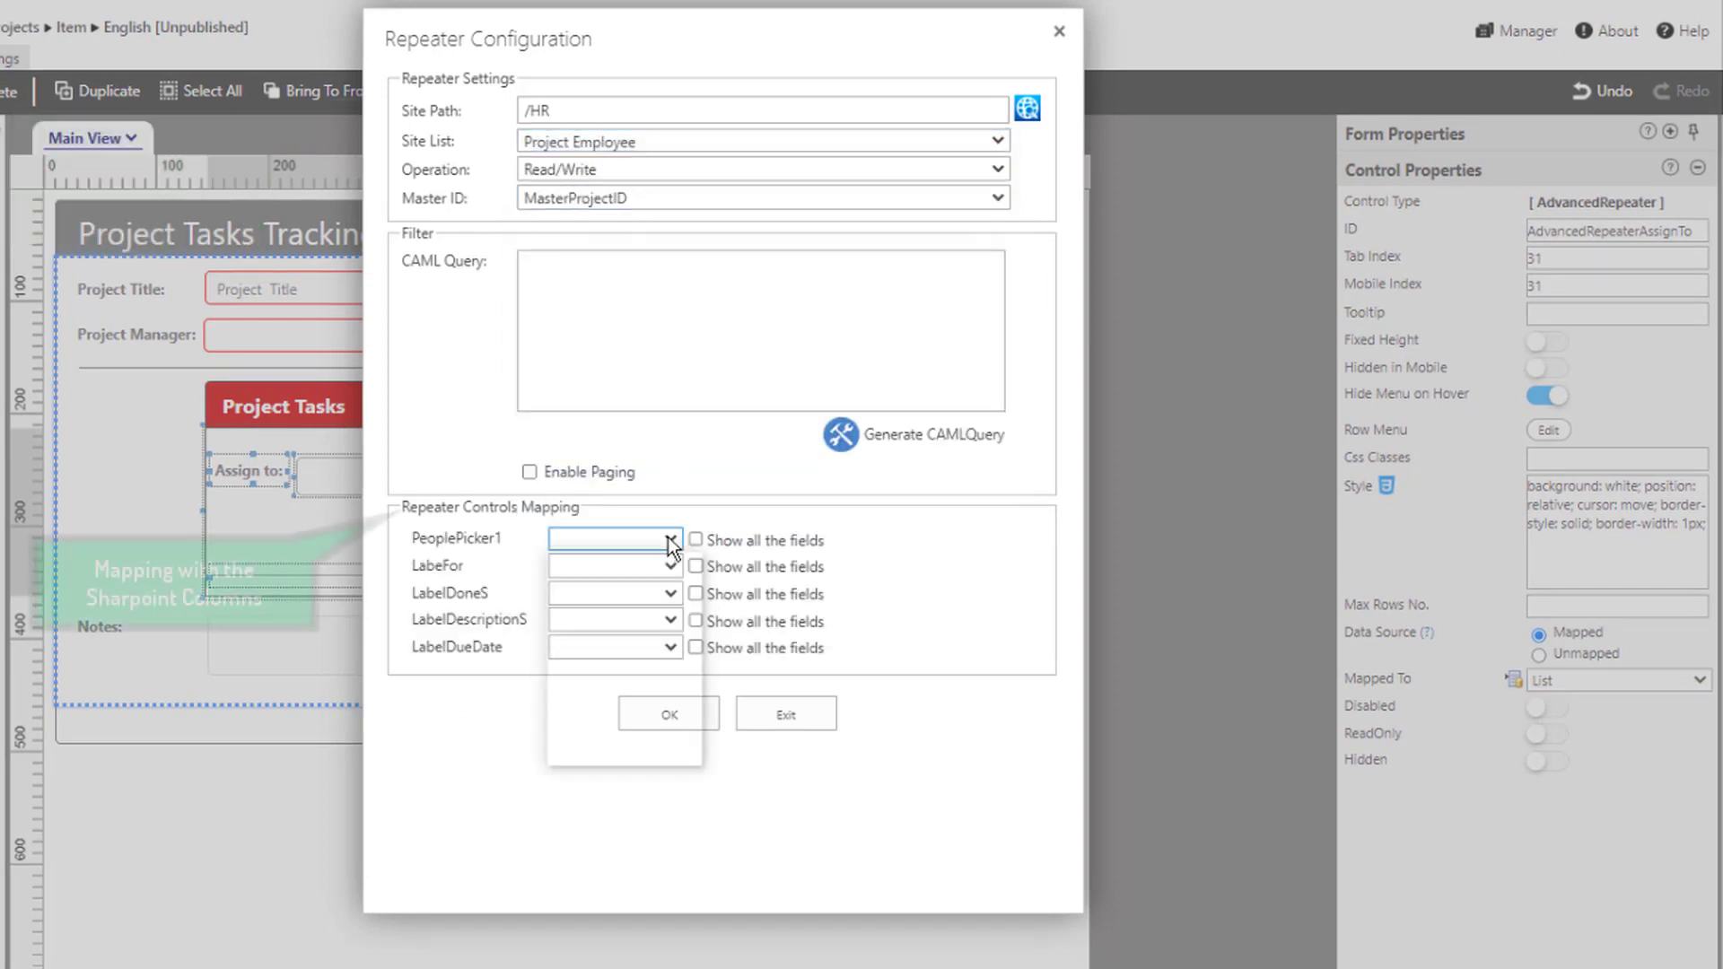
pyautogui.click(639, 591)
pyautogui.click(669, 714)
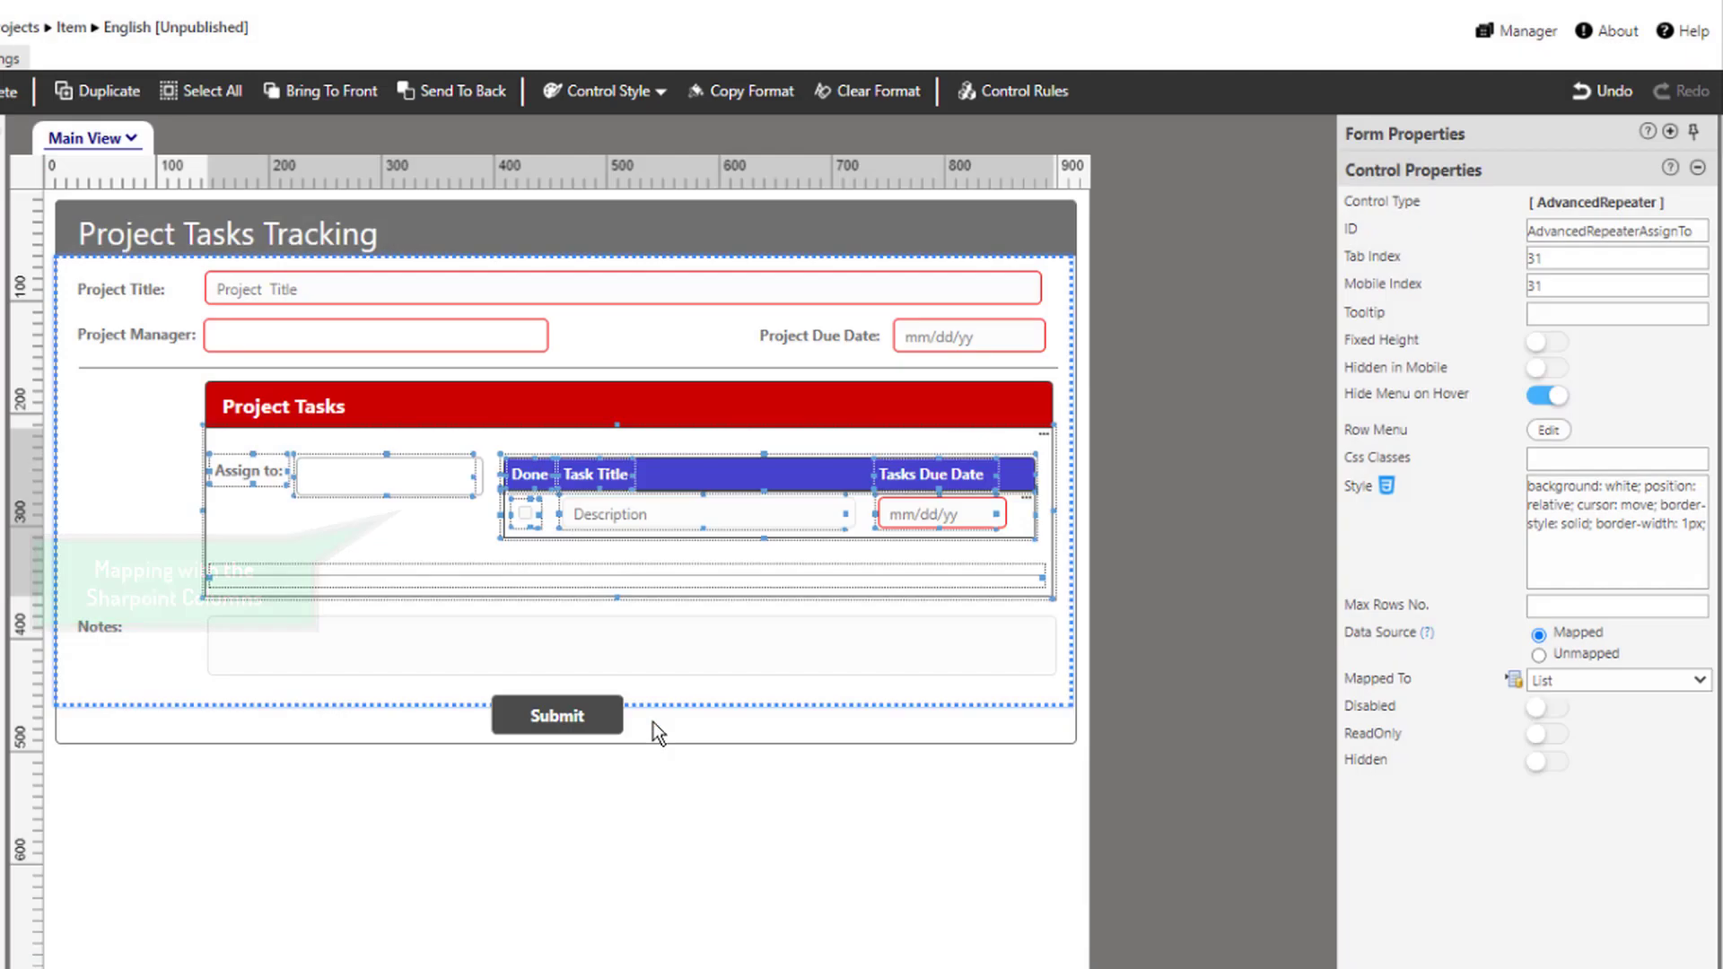
# Map the task repeater to Project Tasks via MasterEmployeeID, with Done, Task_x0020_Due_x0020_Date and Title columns
pyautogui.click(1020, 512)
pyautogui.click(1563, 700)
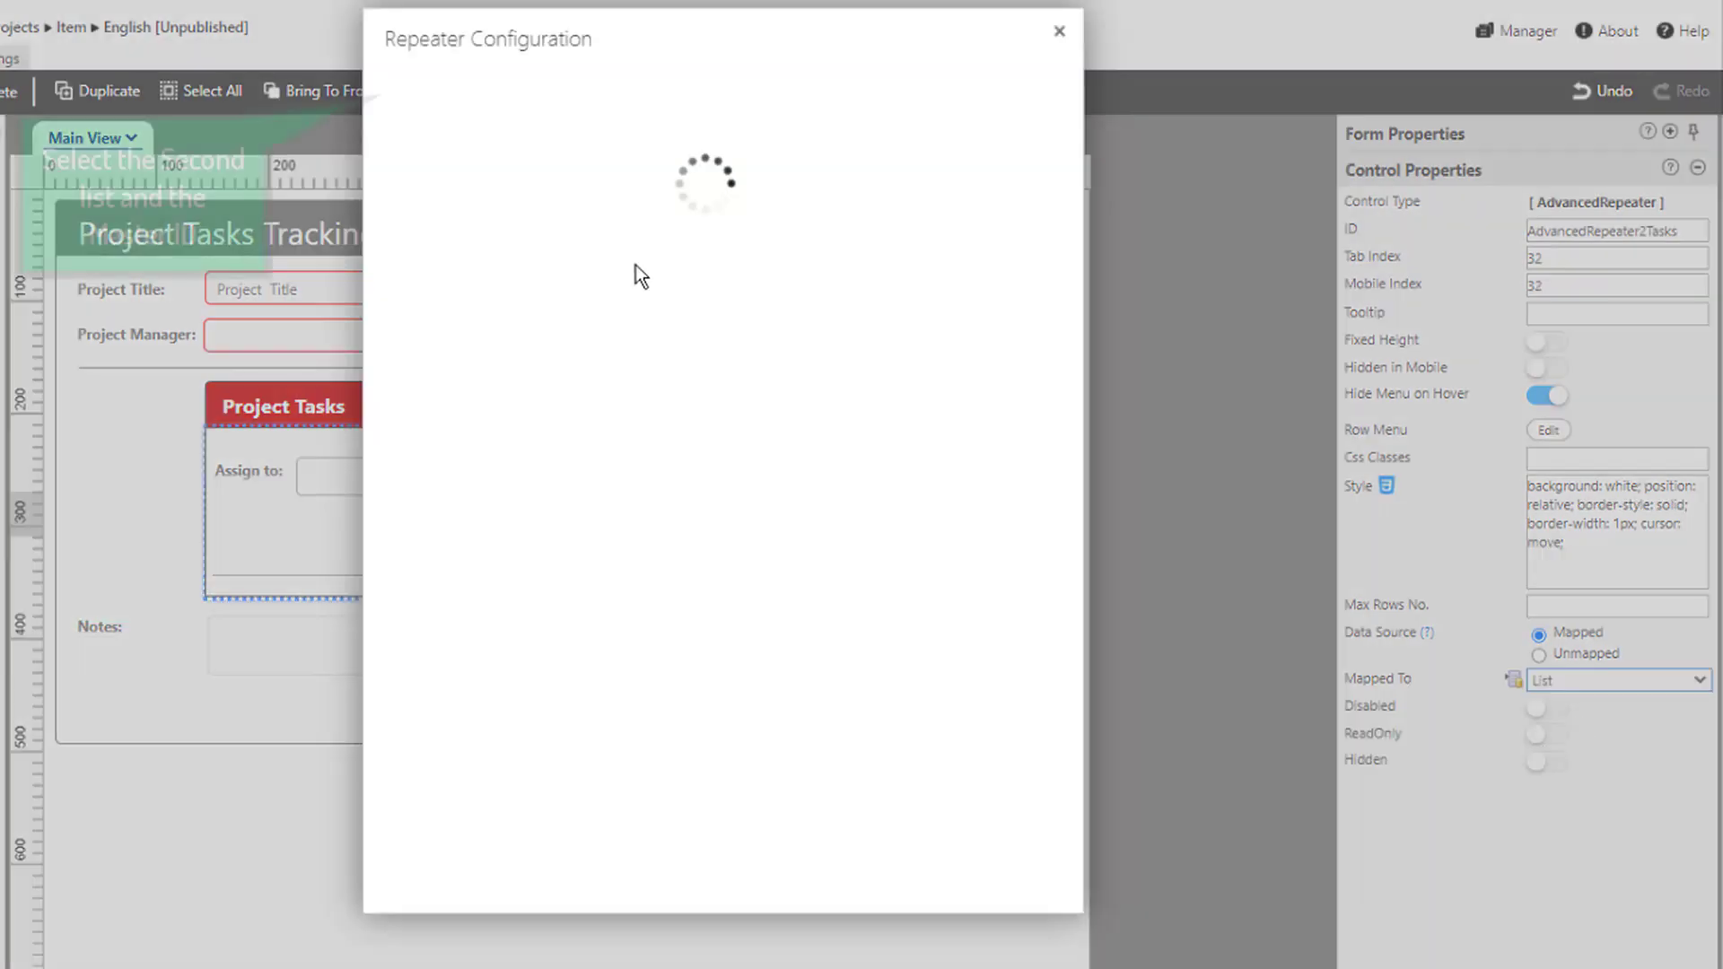
pyautogui.click(635, 141)
pyautogui.click(666, 536)
pyautogui.click(629, 196)
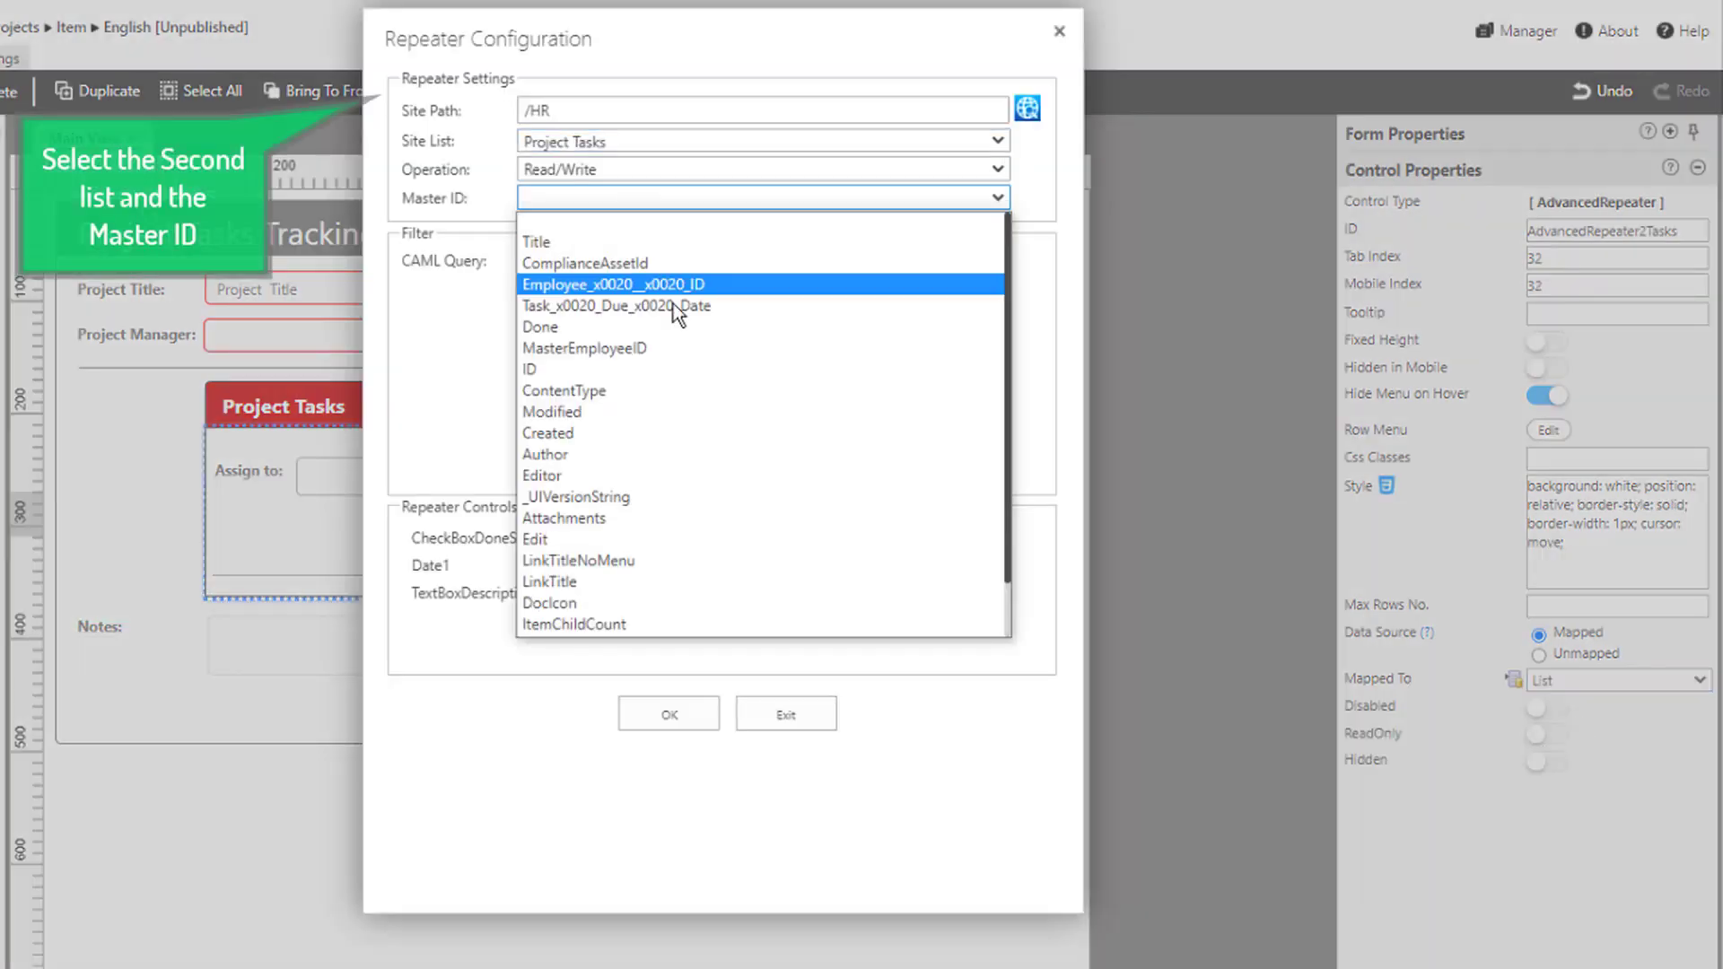
pyautogui.click(664, 350)
pyautogui.click(588, 539)
pyautogui.click(585, 582)
pyautogui.click(587, 566)
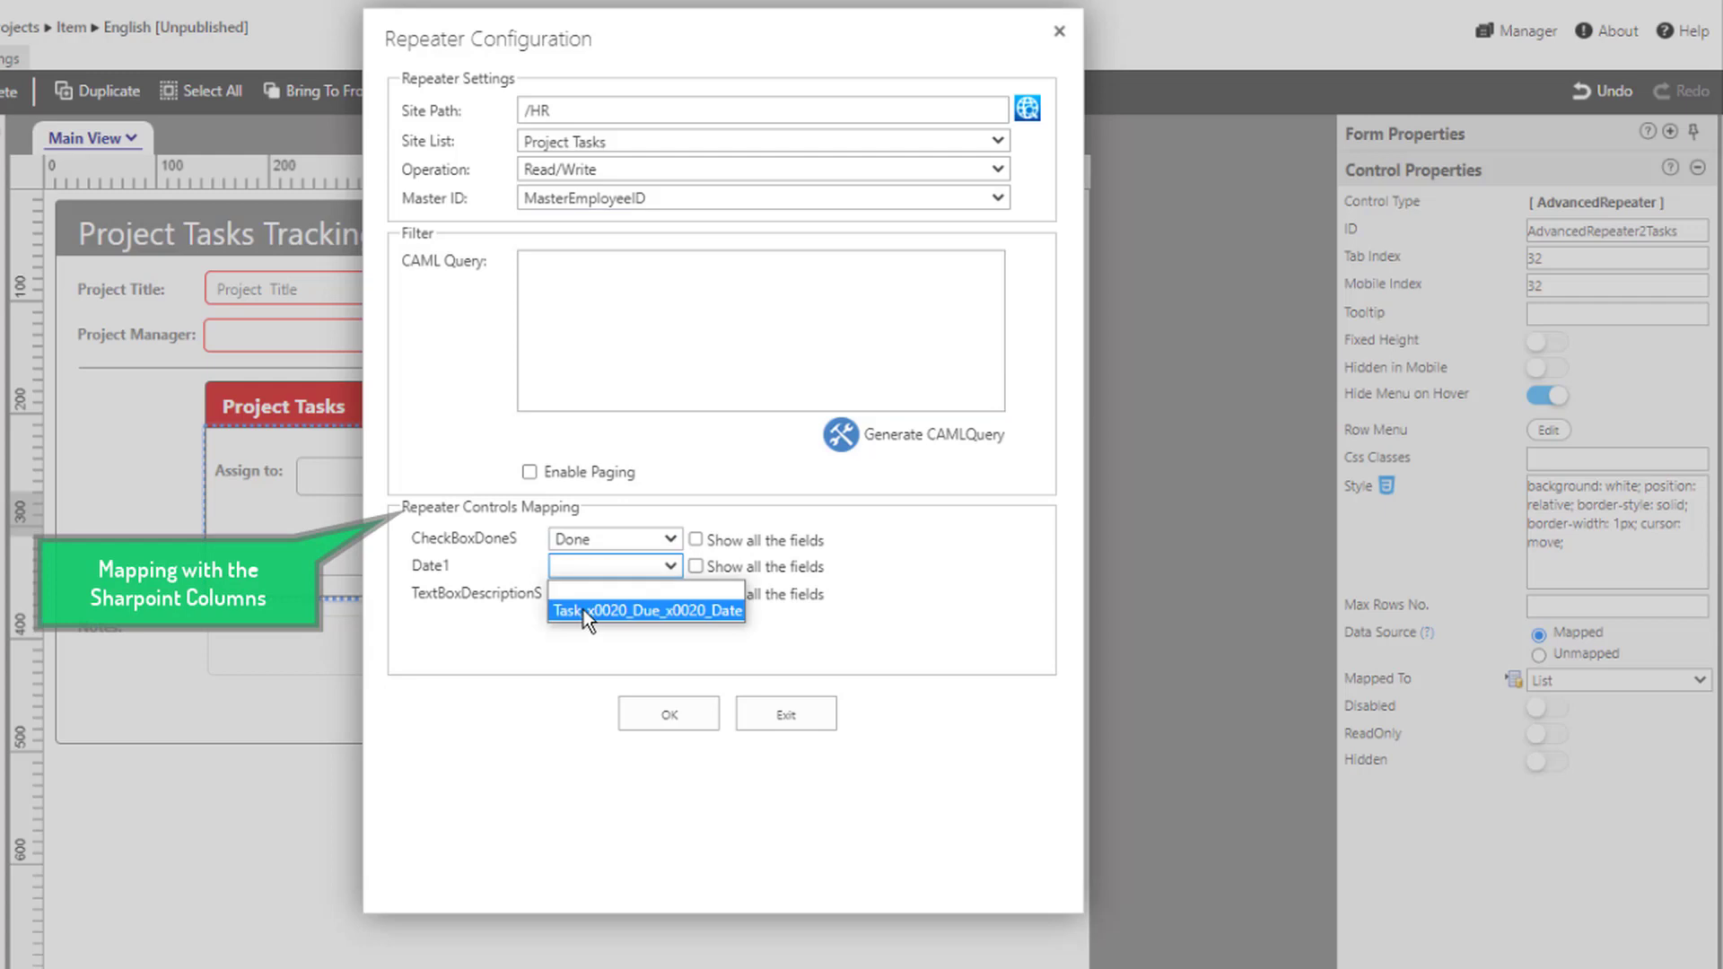
pyautogui.click(583, 610)
pyautogui.click(588, 593)
pyautogui.click(585, 639)
pyautogui.click(668, 715)
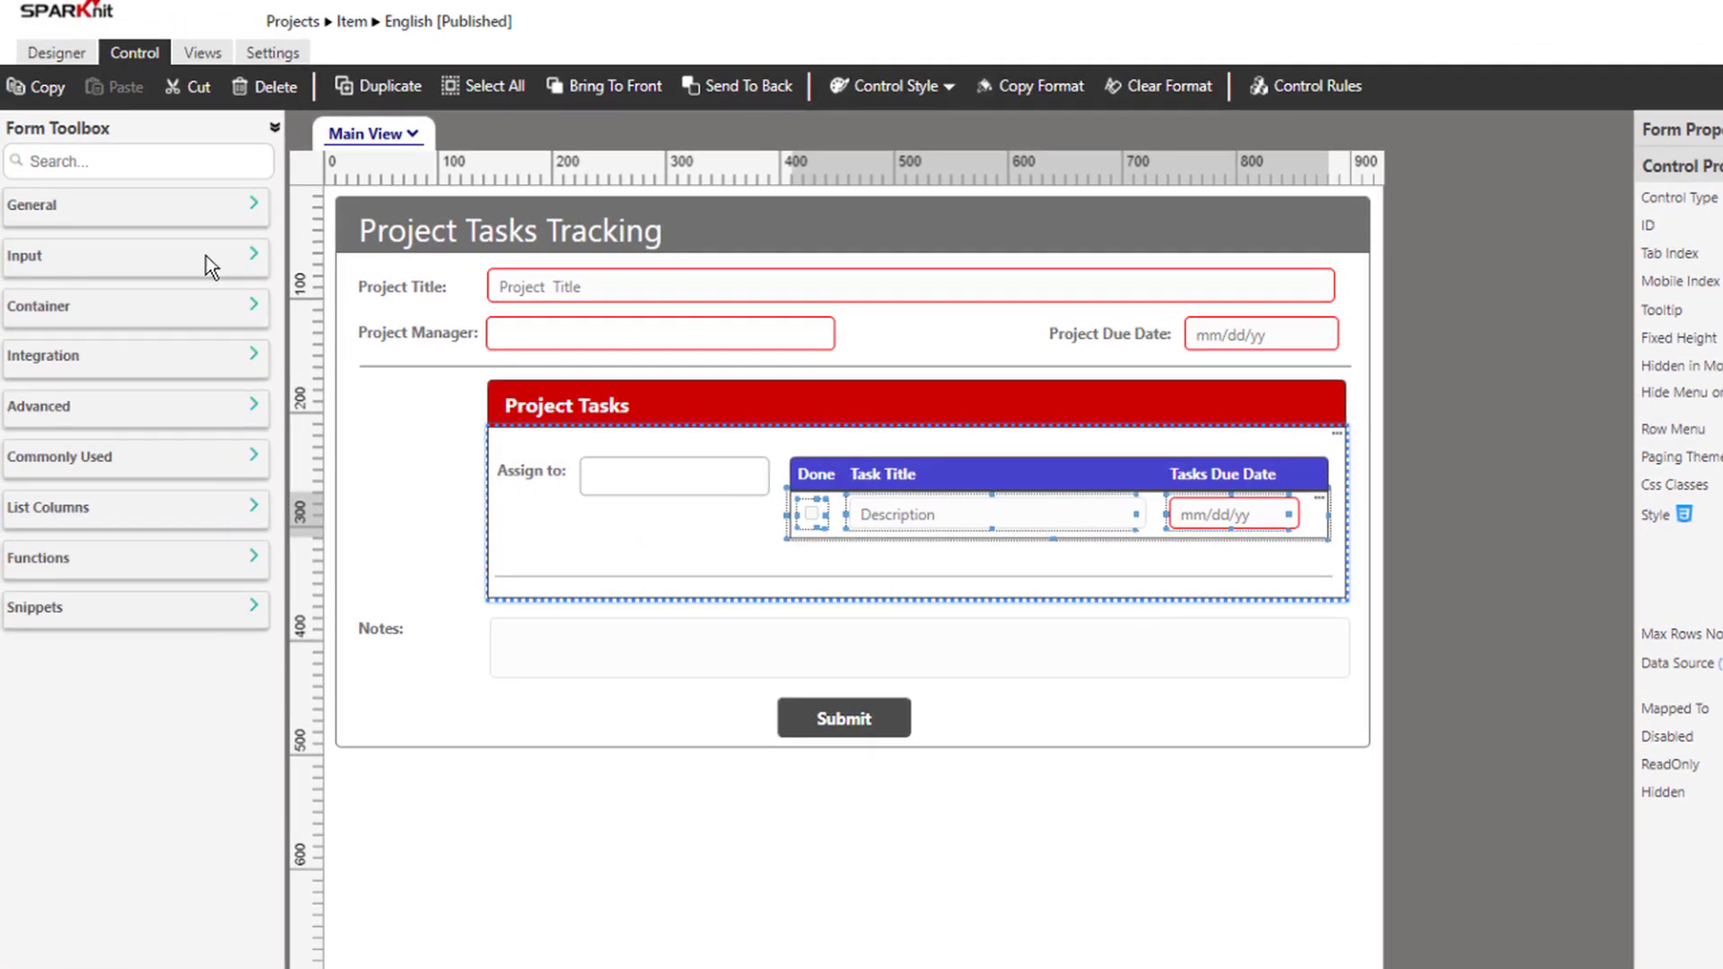
# Place a button in the repeater area and create an 'Add New Row' action rule that fires onClick
pyautogui.click(207, 259)
pyautogui.moveTo(180, 296); pyautogui.dragTo(1263, 575)
pyautogui.click(107, 95)
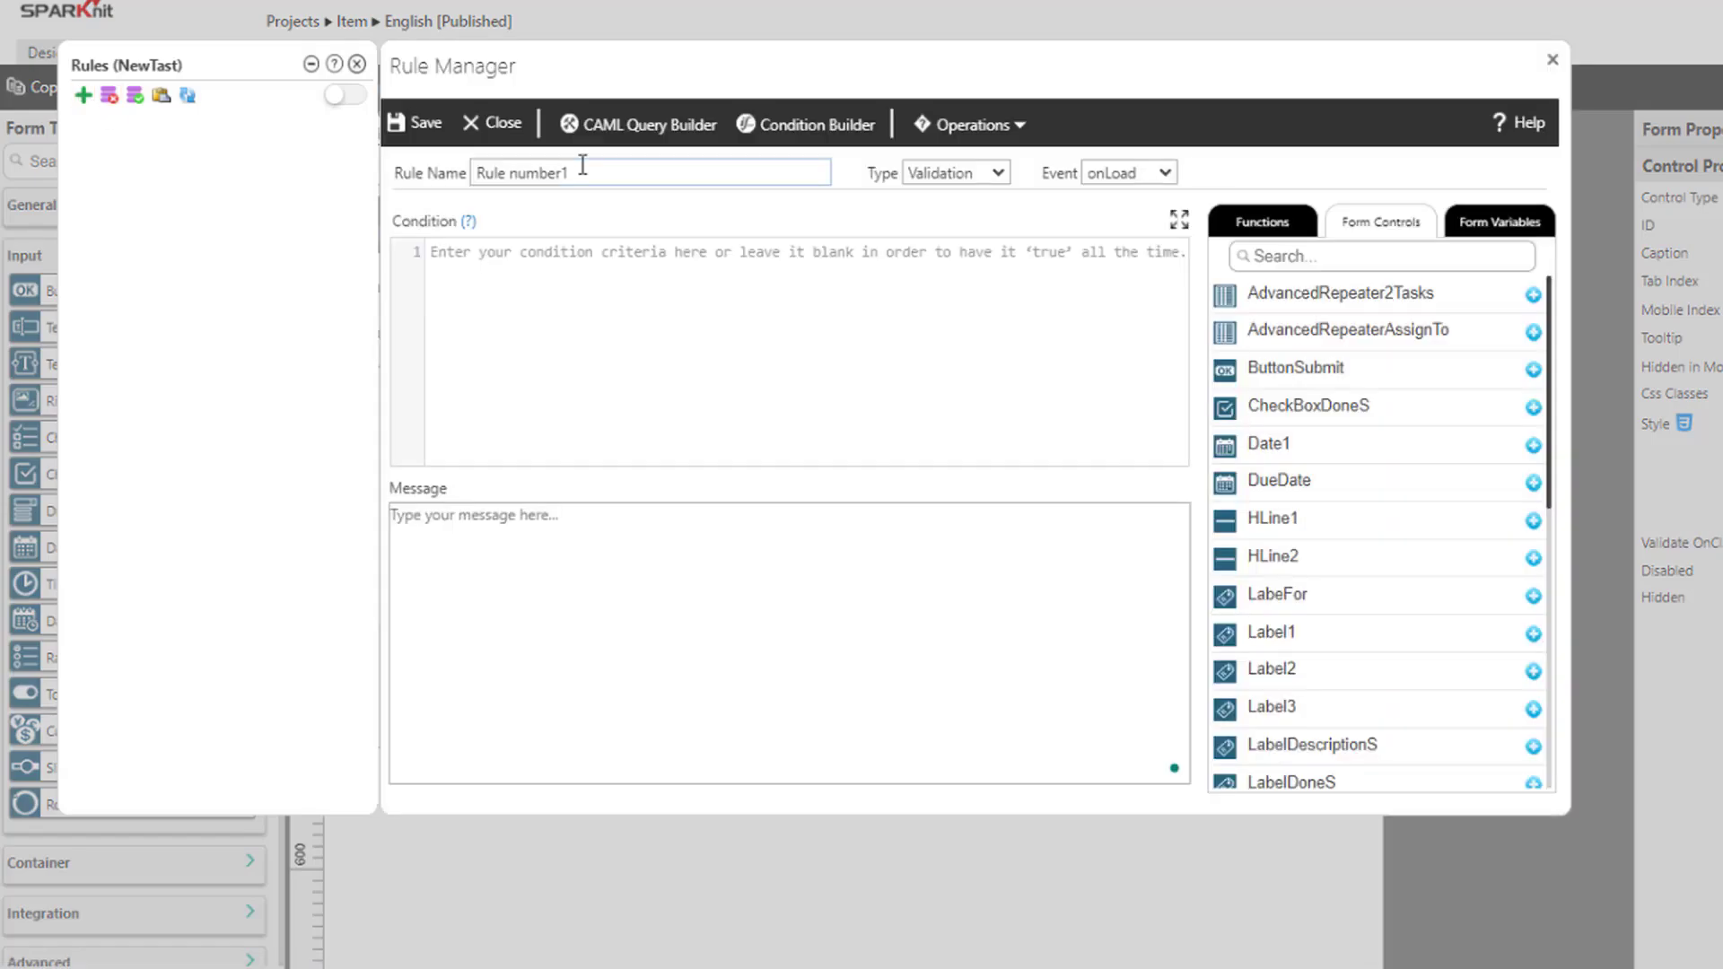
pyautogui.click(577, 171)
pyautogui.write('Add New Row')
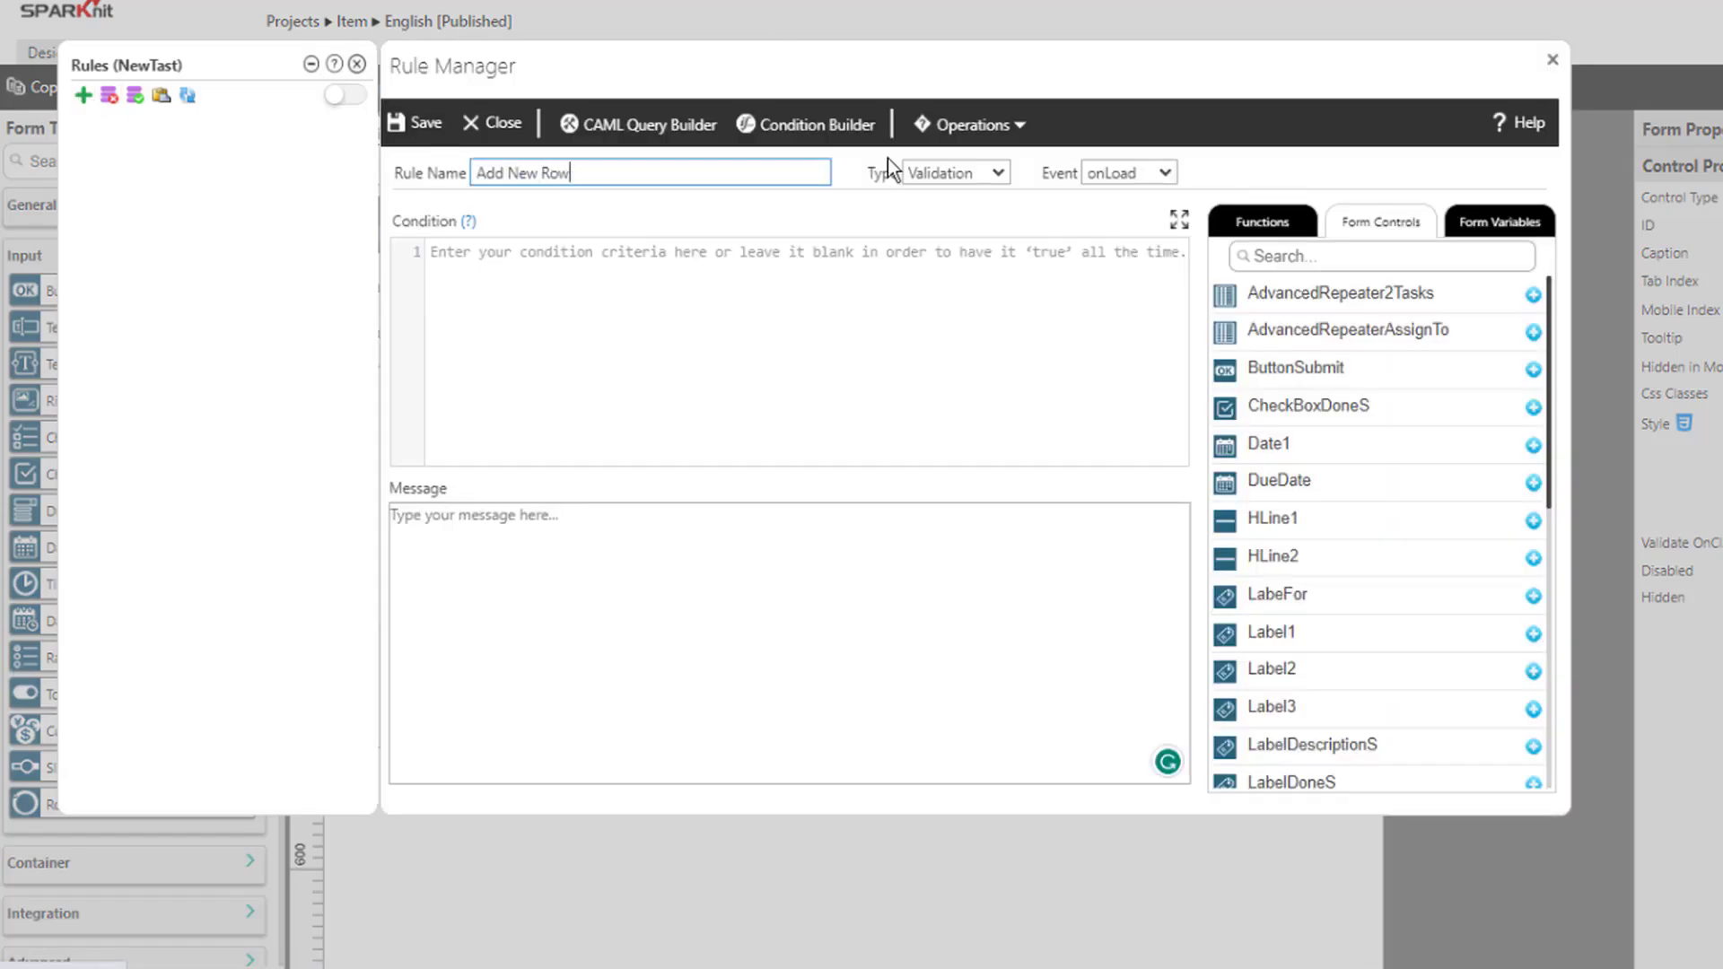
pyautogui.click(956, 173)
pyautogui.click(938, 219)
pyautogui.click(1129, 172)
pyautogui.click(1106, 282)
# Give the rule condition true and action addNewRepeaterRow(AdvancedRepeater2Tasks), then save it
pyautogui.write('true')
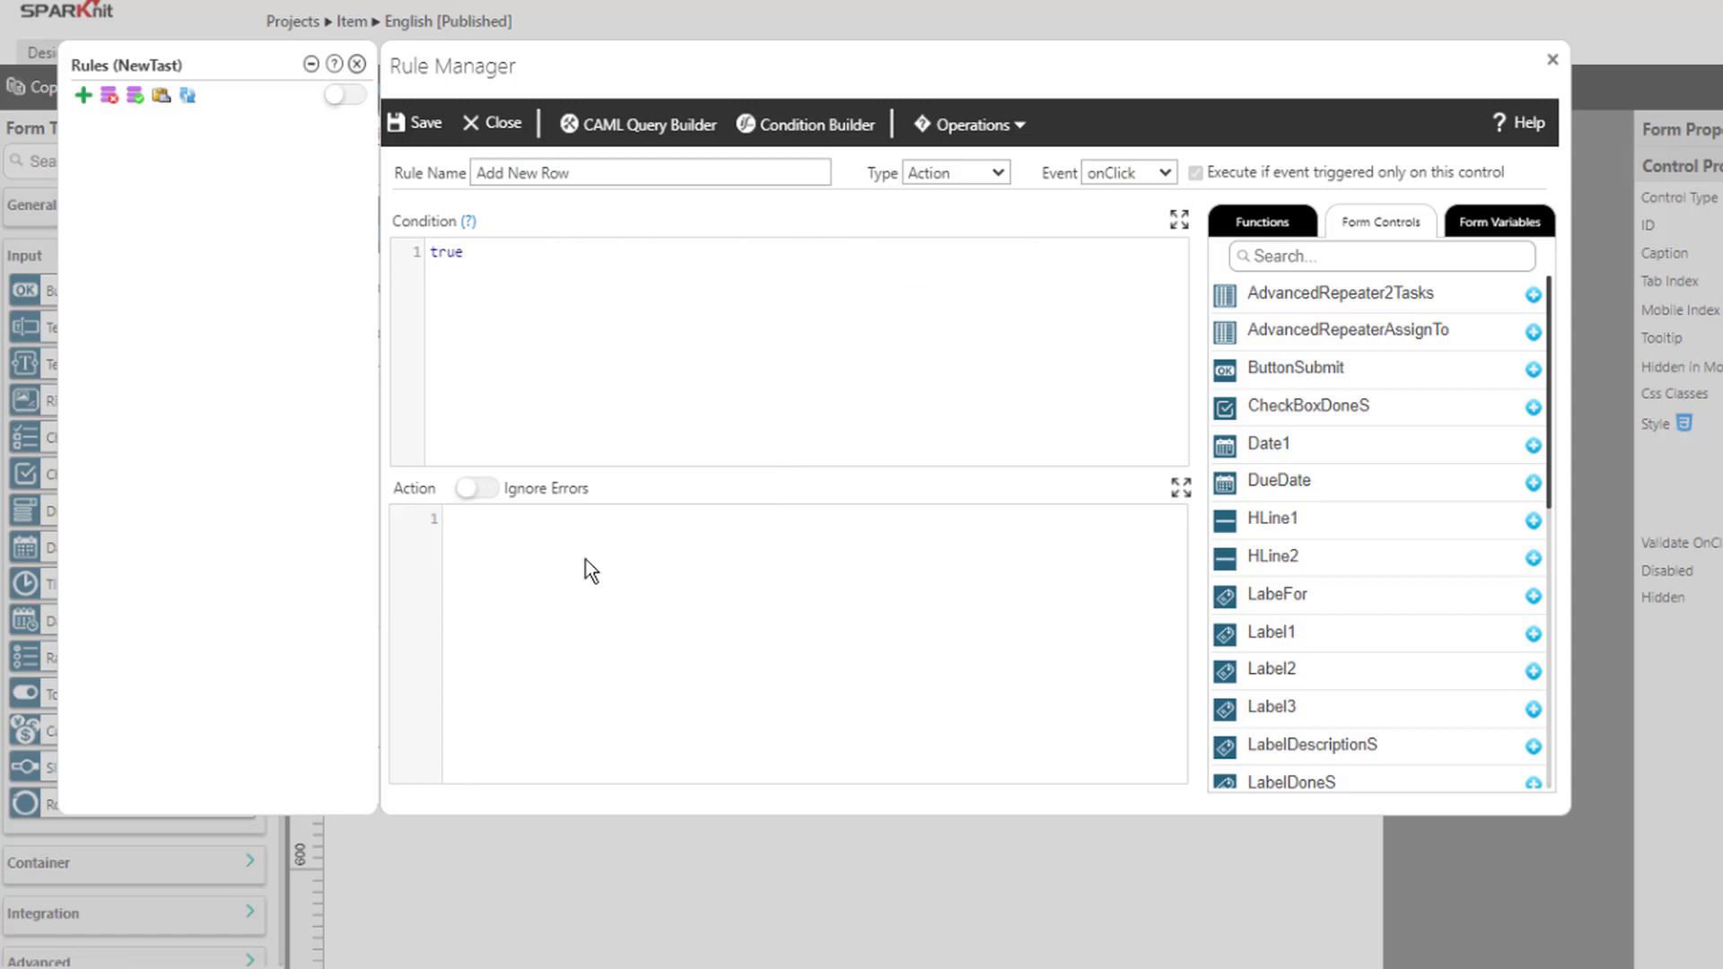
pyautogui.click(1262, 222)
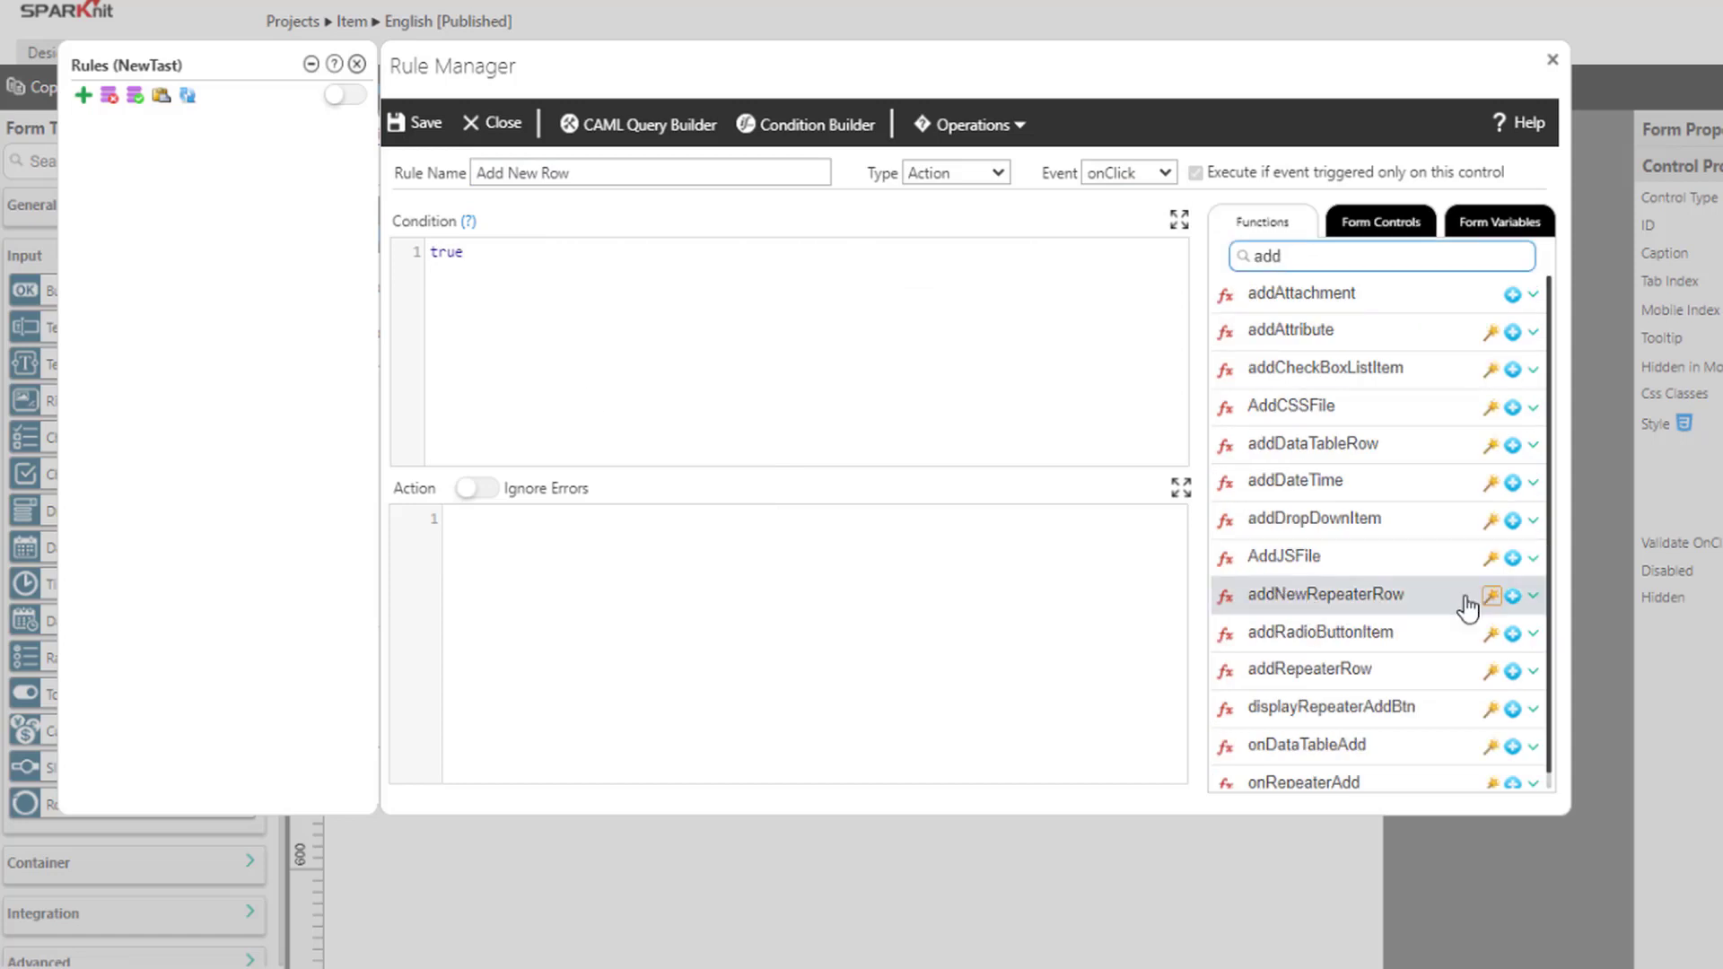
pyautogui.click(1513, 597)
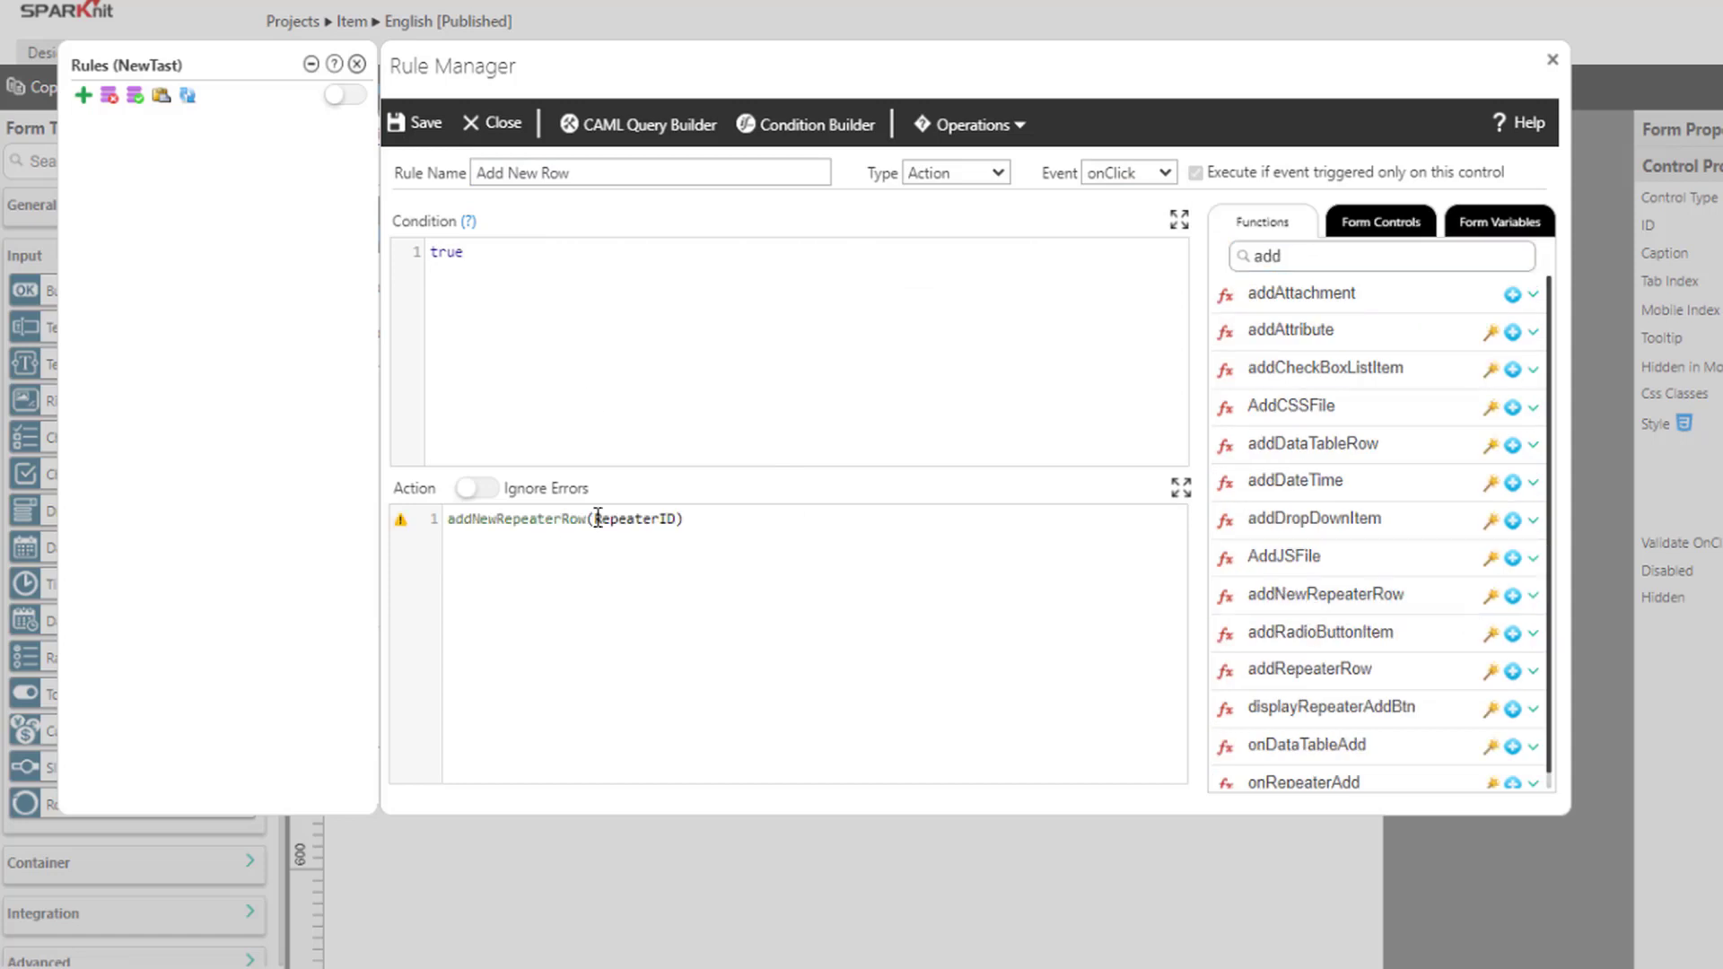
pyautogui.doubleClick(633, 519)
pyautogui.click(1382, 222)
pyautogui.doubleClick(1337, 296)
pyautogui.click(395, 123)
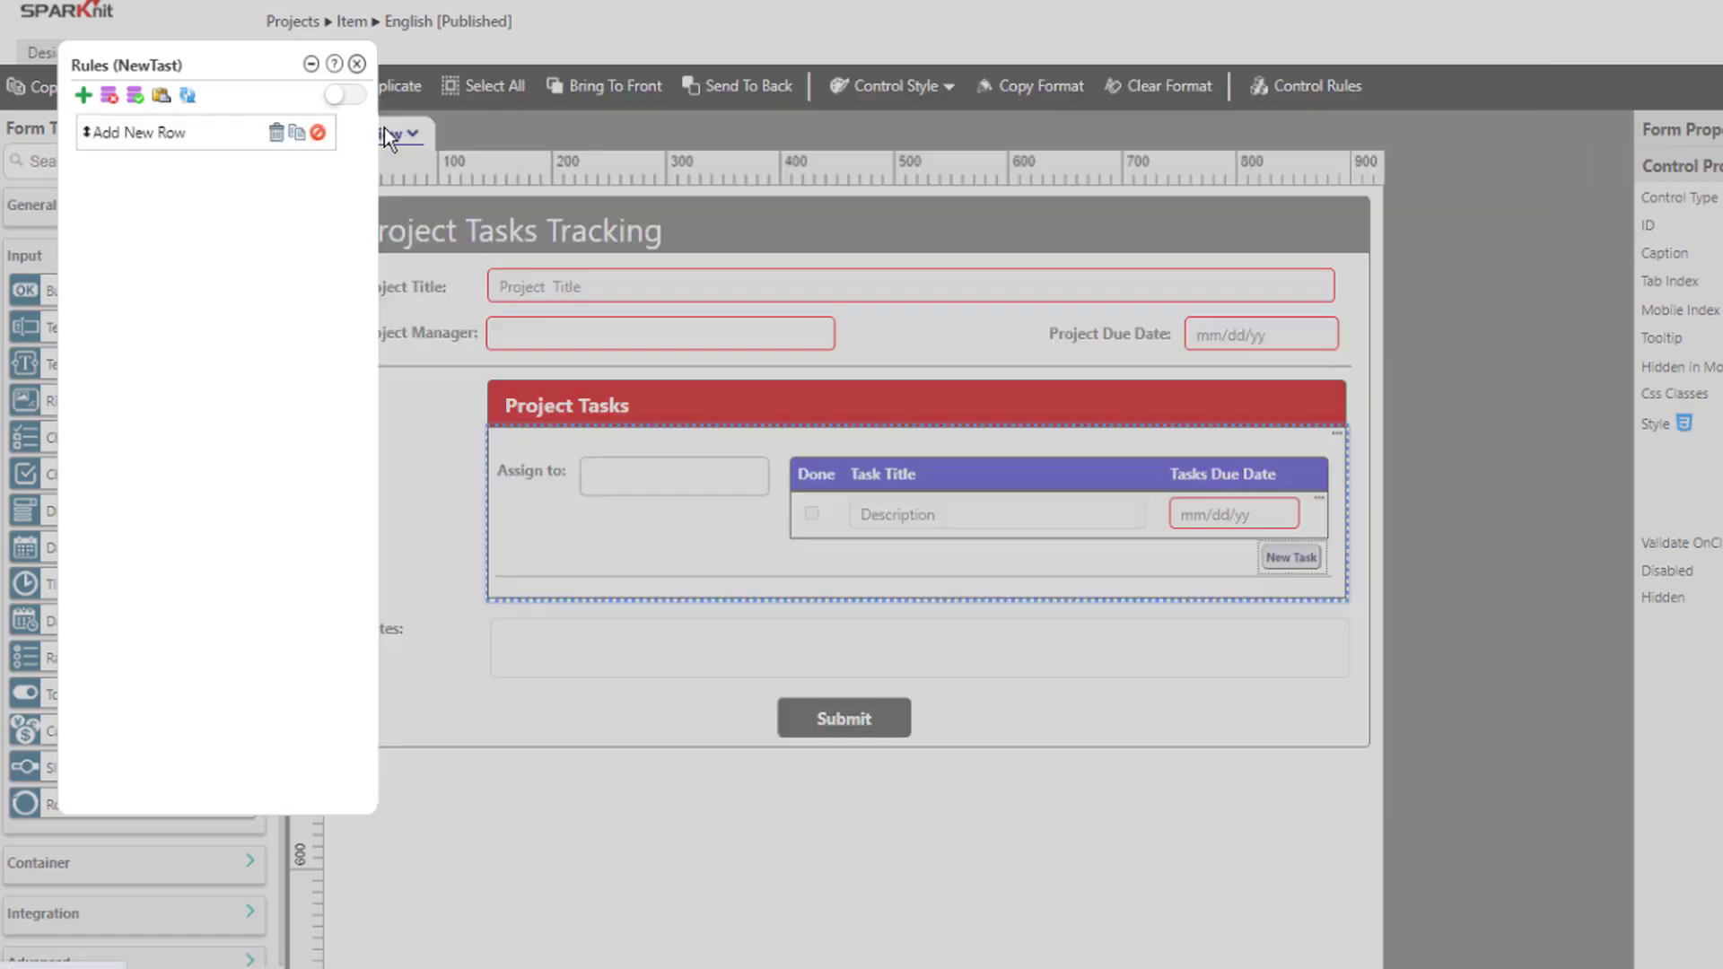
# Close the rules panel and publish the form from the Designer commands
pyautogui.click(357, 64)
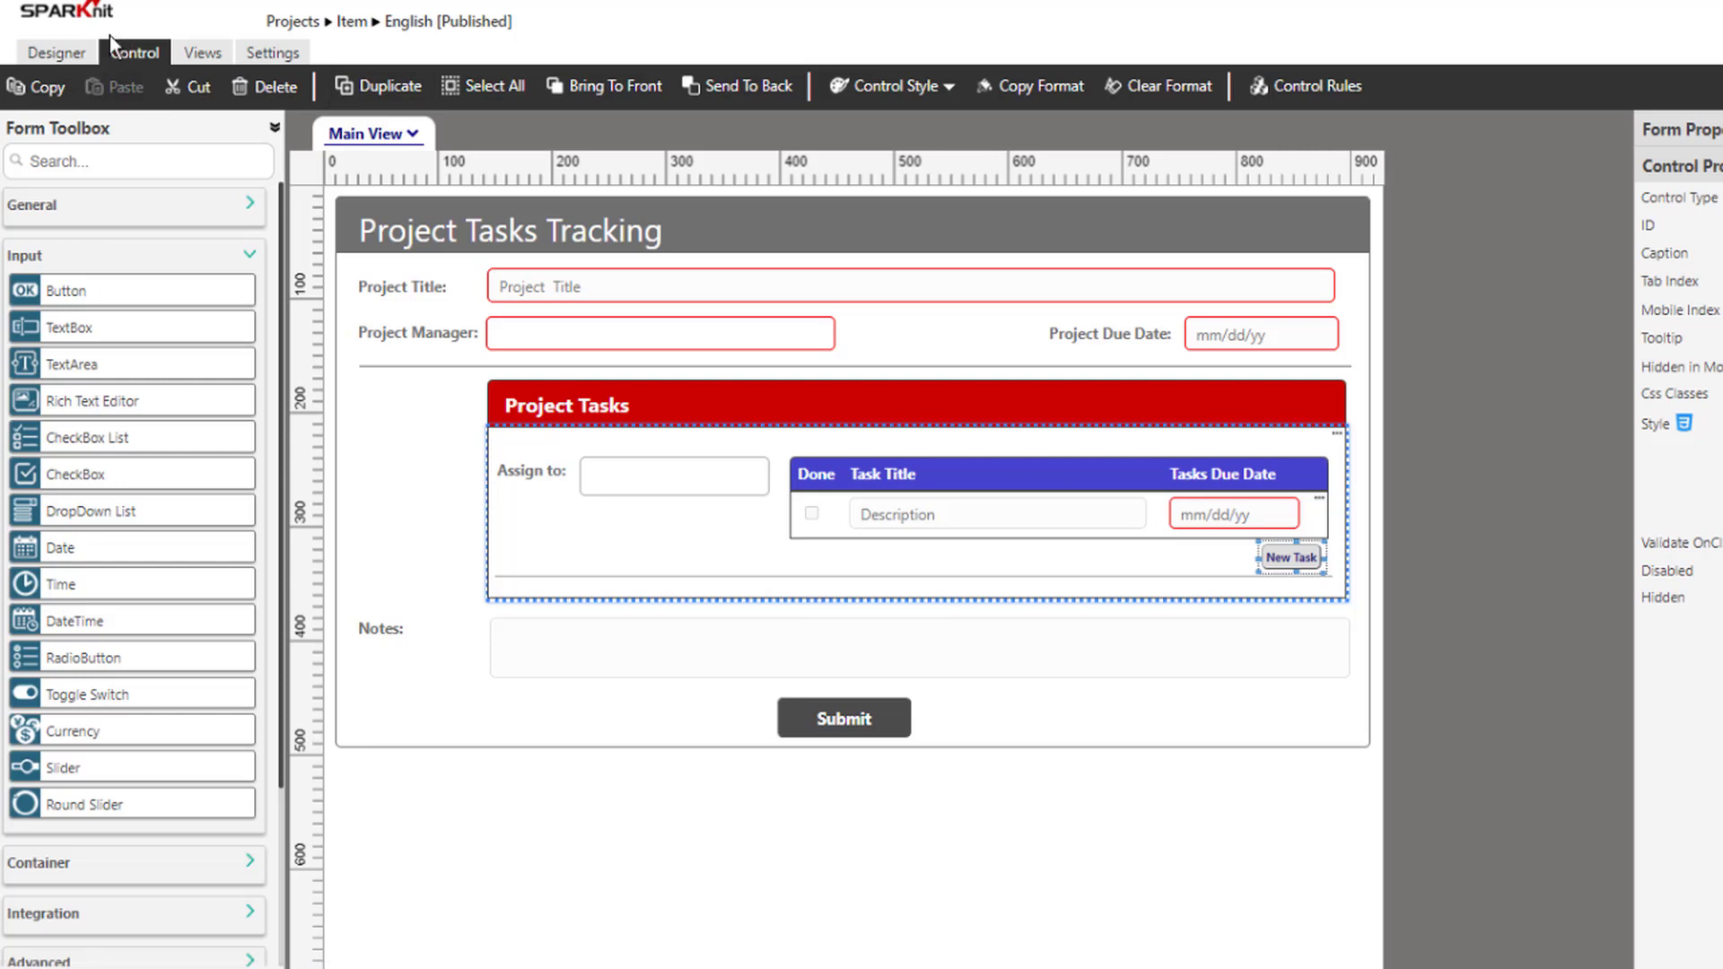
pyautogui.click(67, 56)
pyautogui.click(920, 87)
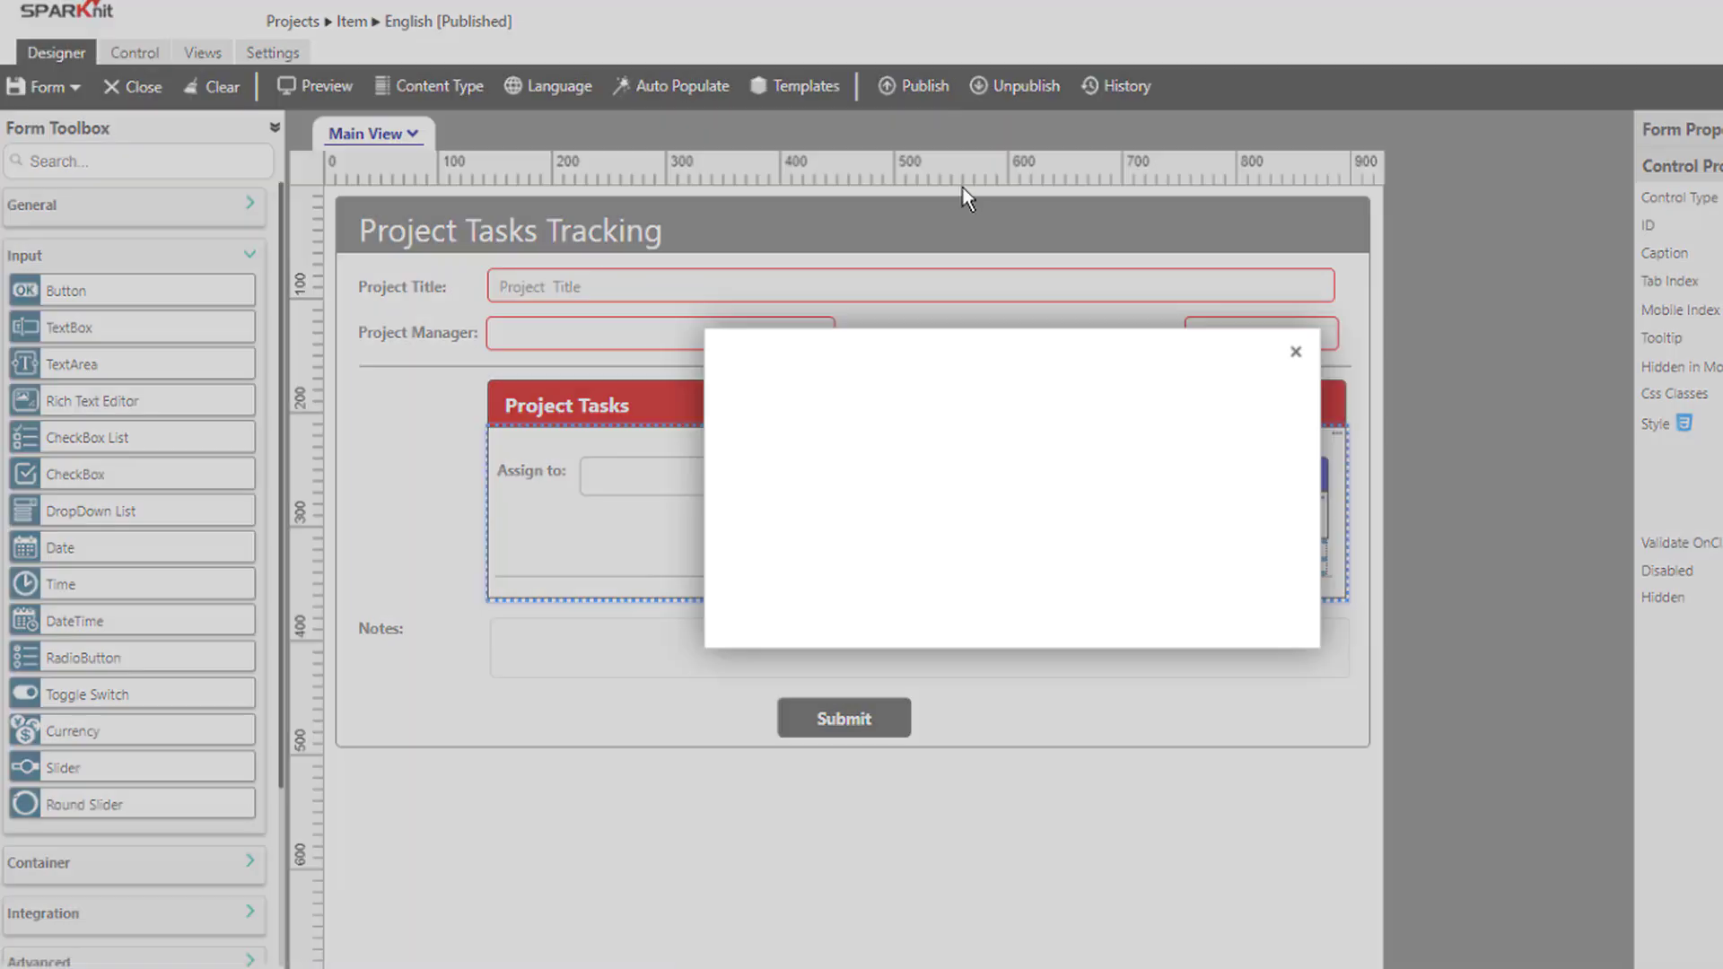
pyautogui.click(970, 568)
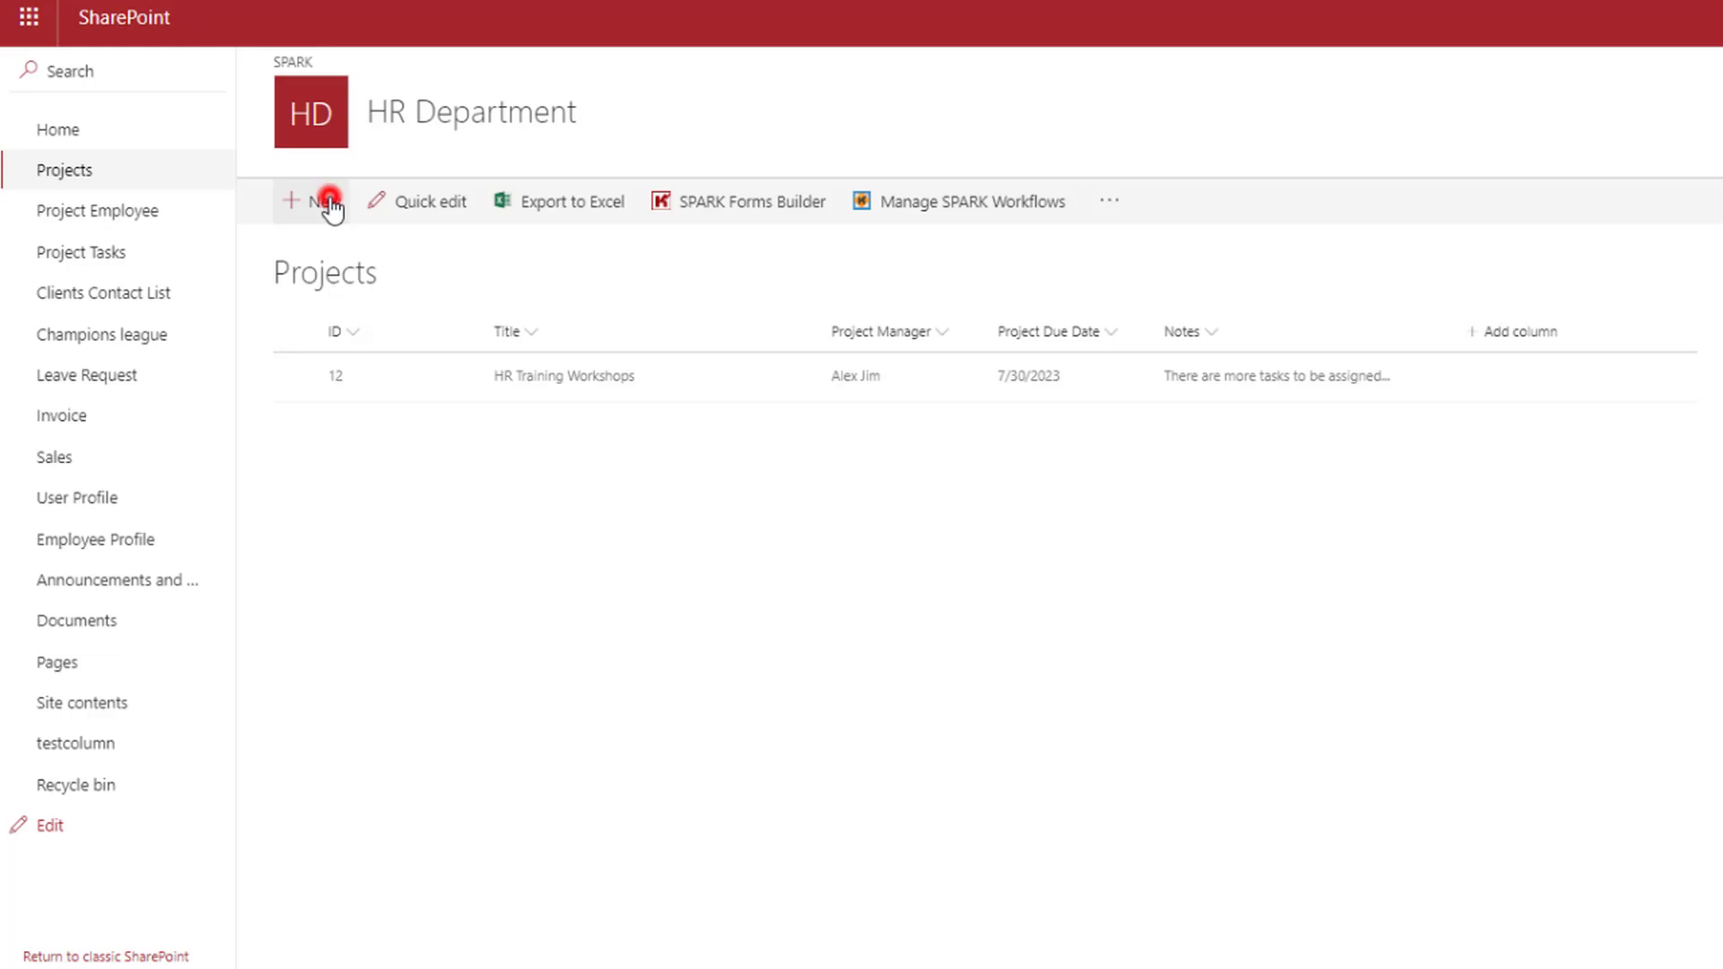
# Start a new project titled 'Mentorship Programs' with a chosen manager and due date 07/31/2023
pyautogui.click(329, 202)
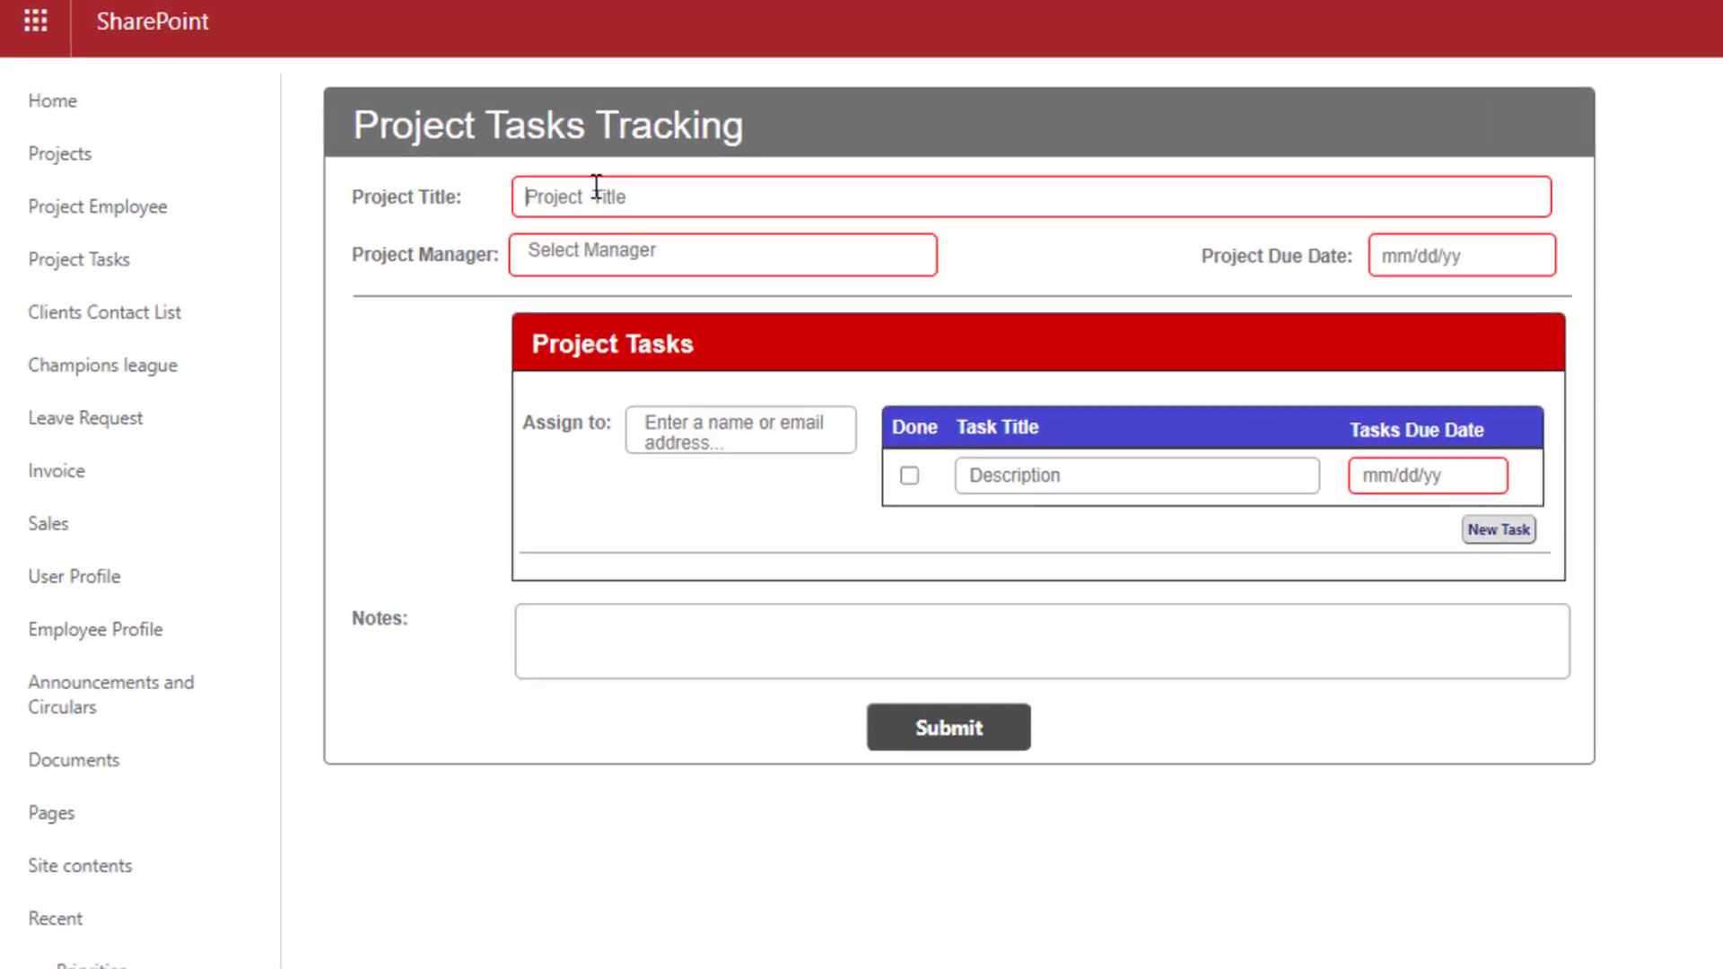
pyautogui.write('Mentorship Programs')
pyautogui.click(616, 250)
pyautogui.write('a')
pyautogui.click(612, 277)
pyautogui.click(1462, 256)
pyautogui.click(1447, 550)
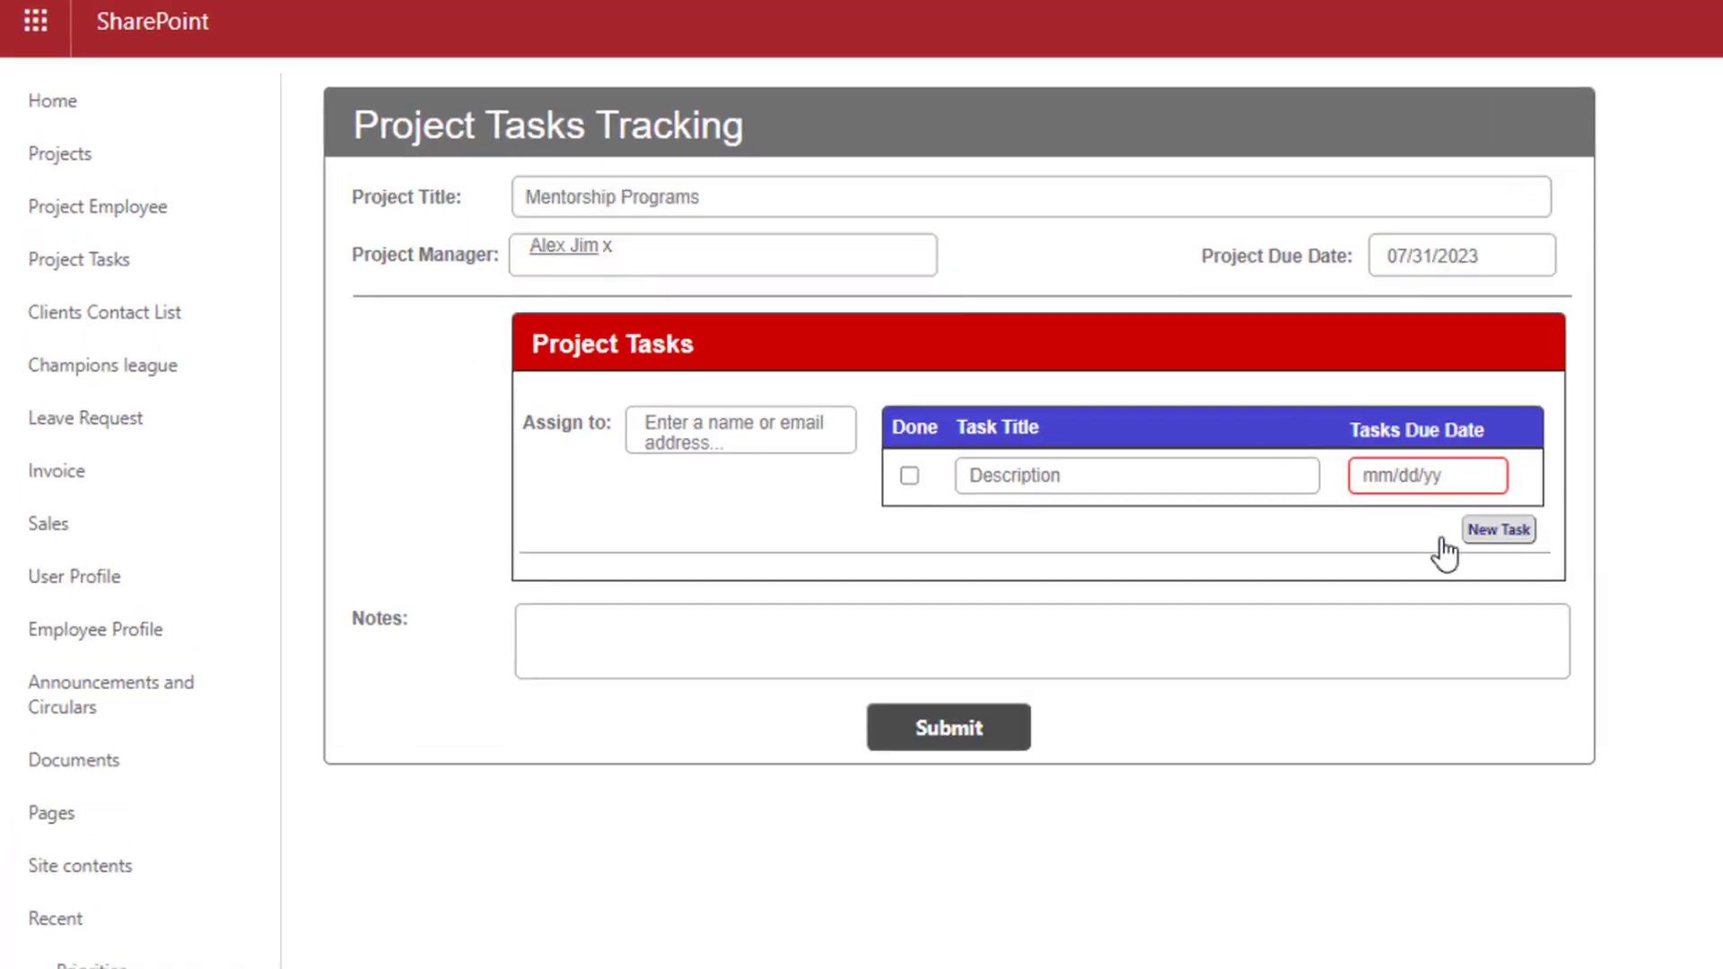
# Give the first assignee tasks 'Set up dates for employees' (06/13/2023) and 'Find professionals to lead sessions' (06/19/2023)
pyautogui.click(740, 434)
pyautogui.write('s')
pyautogui.click(709, 462)
pyautogui.click(1021, 476)
pyautogui.write('Set up dates for employees')
pyautogui.click(1440, 476)
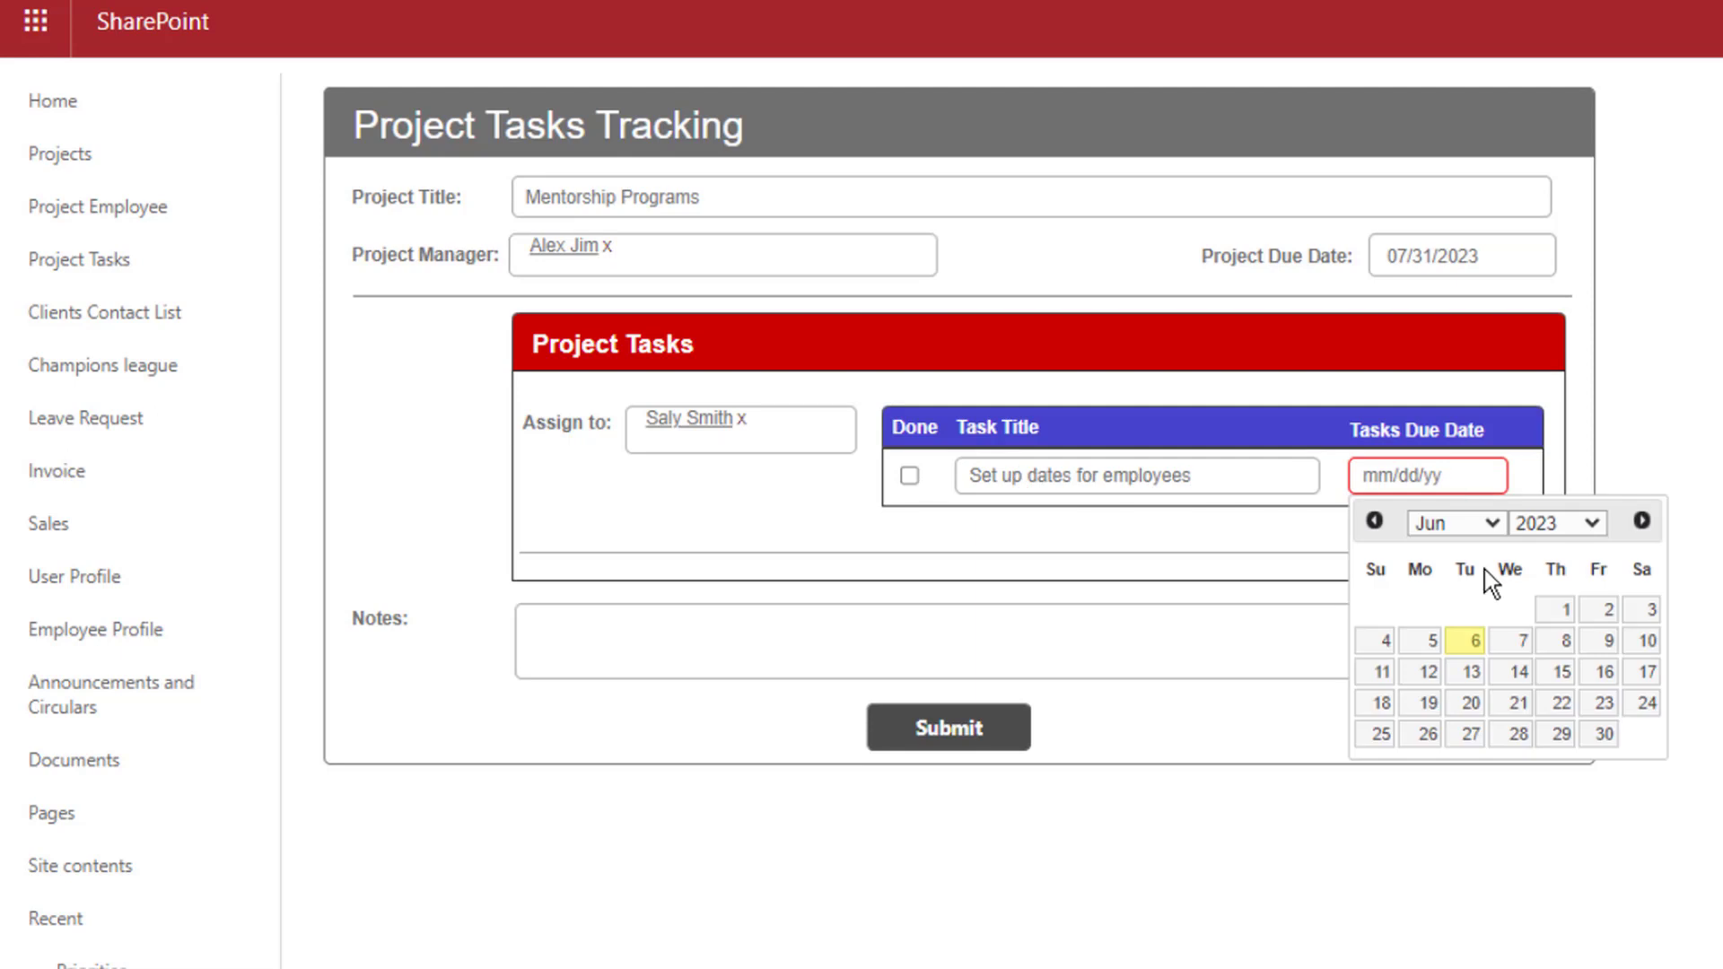
pyautogui.click(1472, 672)
pyautogui.click(1497, 528)
pyautogui.write('Find professionals to lead sessions')
pyautogui.click(1391, 531)
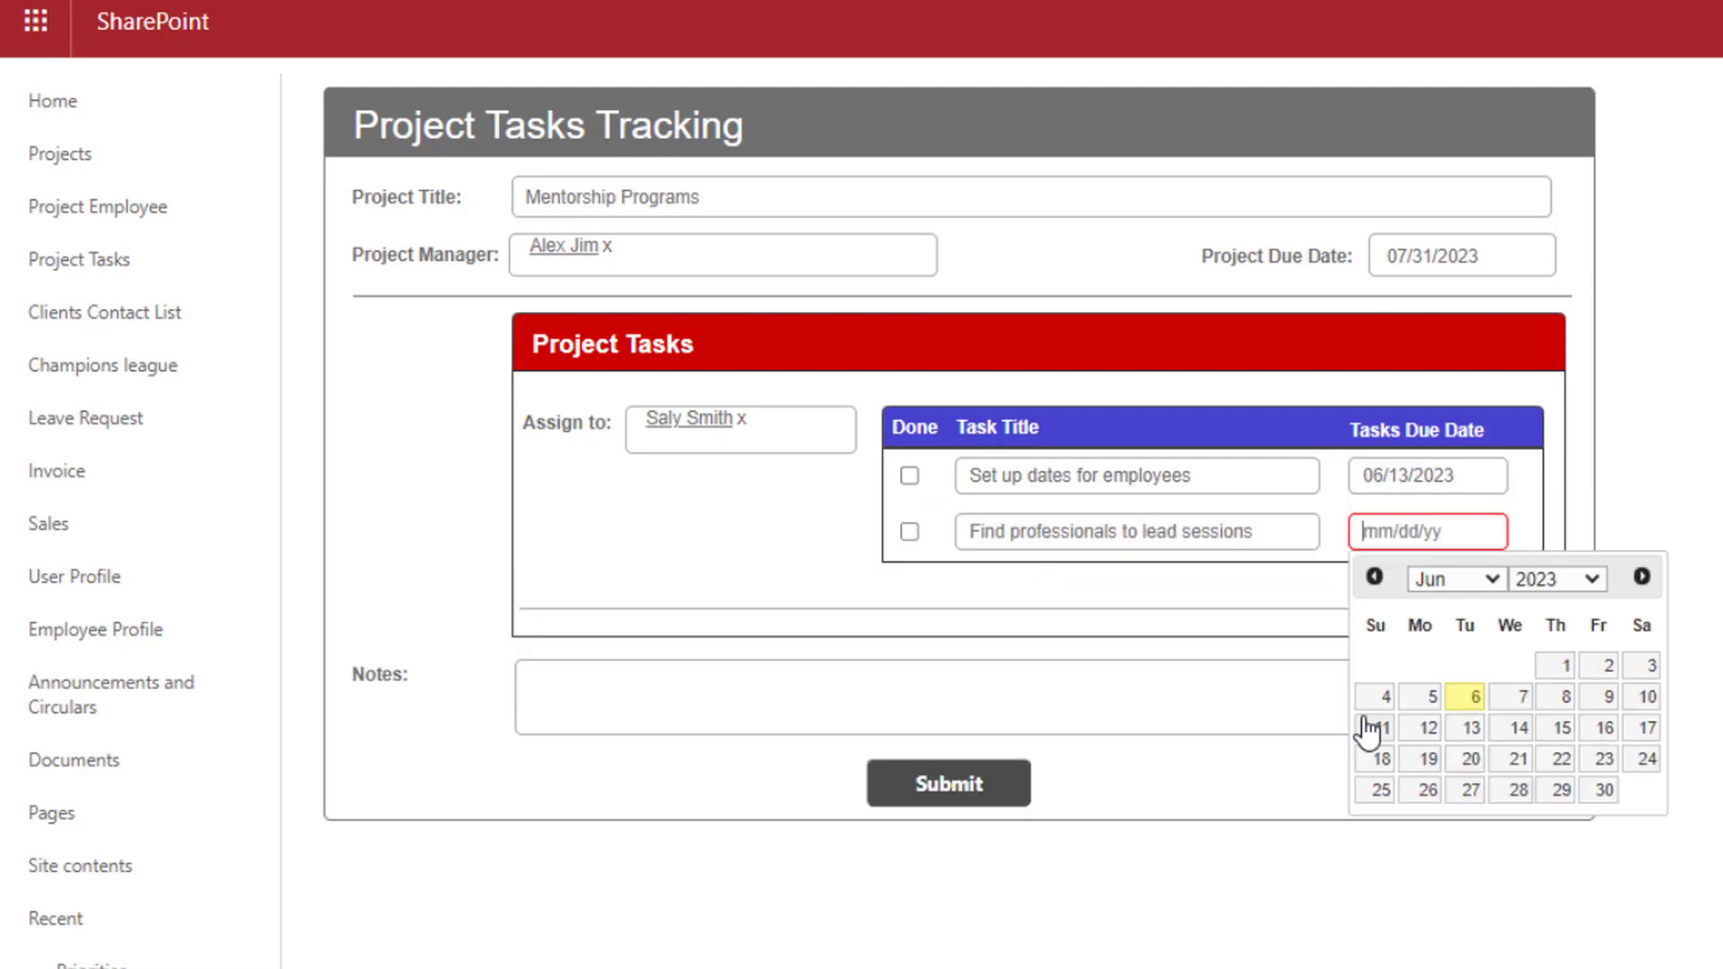
pyautogui.click(1427, 758)
# Add a second assignee with the task 'Provide guidelines' due 06/15/2023
pyautogui.click(1570, 422)
pyautogui.click(722, 699)
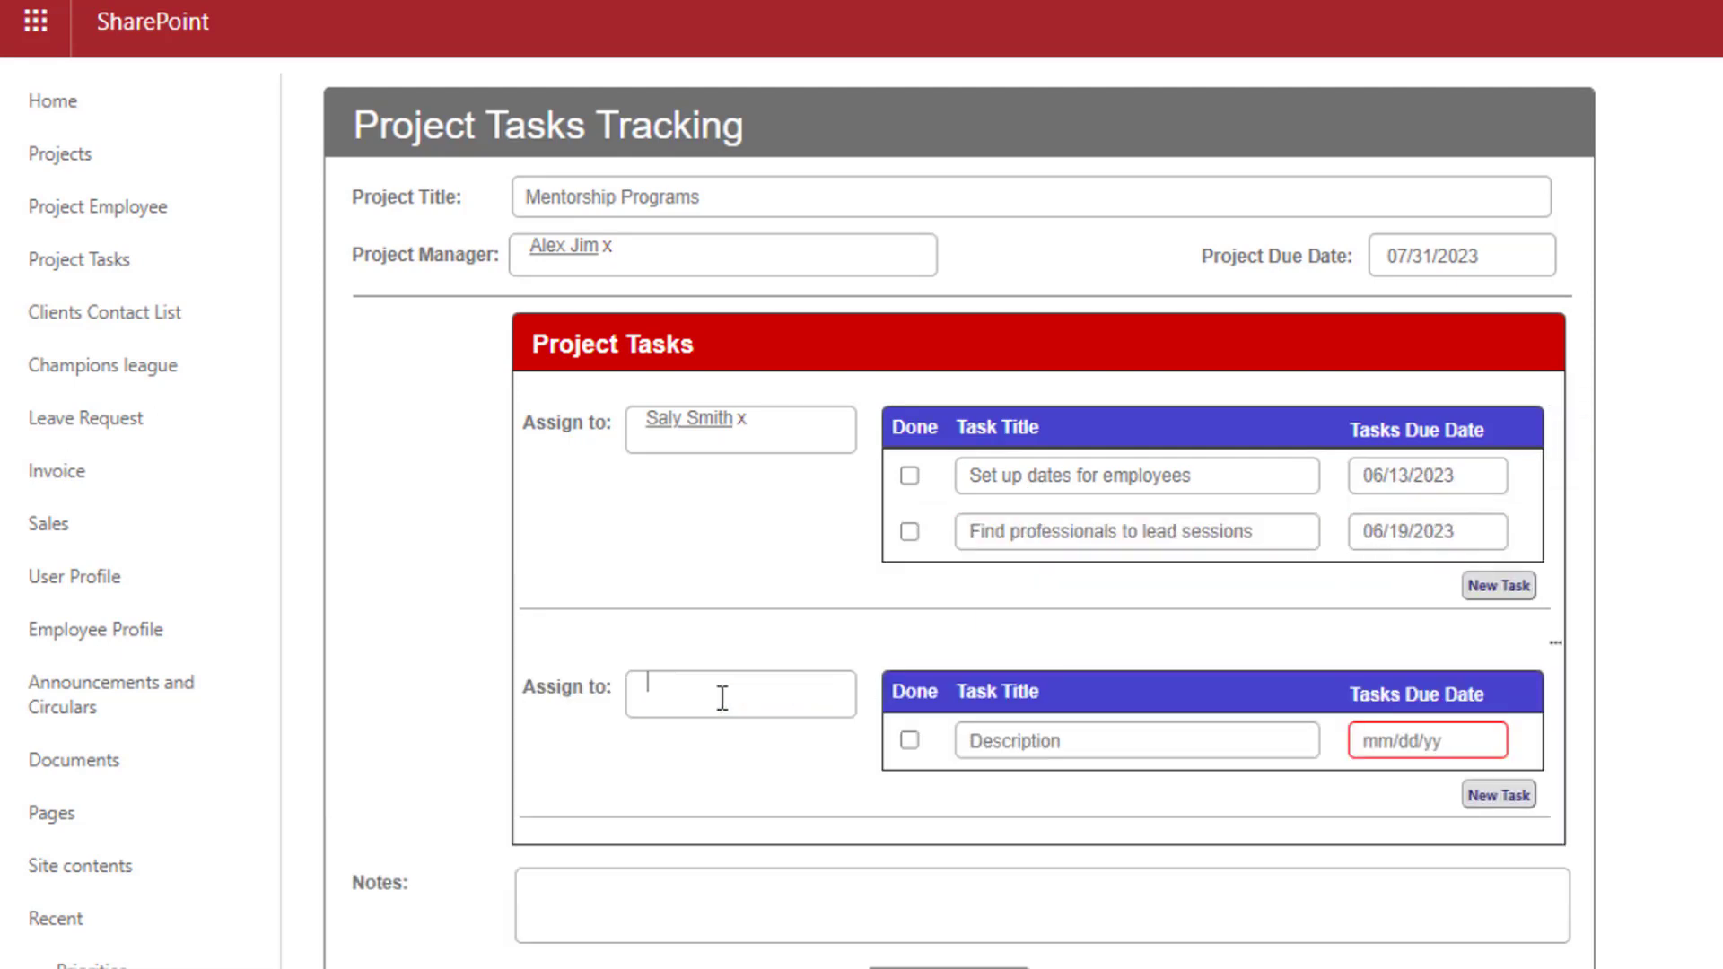
pyautogui.write('sar')
pyautogui.click(692, 712)
pyautogui.click(1077, 741)
pyautogui.write('Provide guidelines')
pyautogui.scroll(-2, 1167, 673)
pyautogui.click(1419, 583)
pyautogui.click(1570, 766)
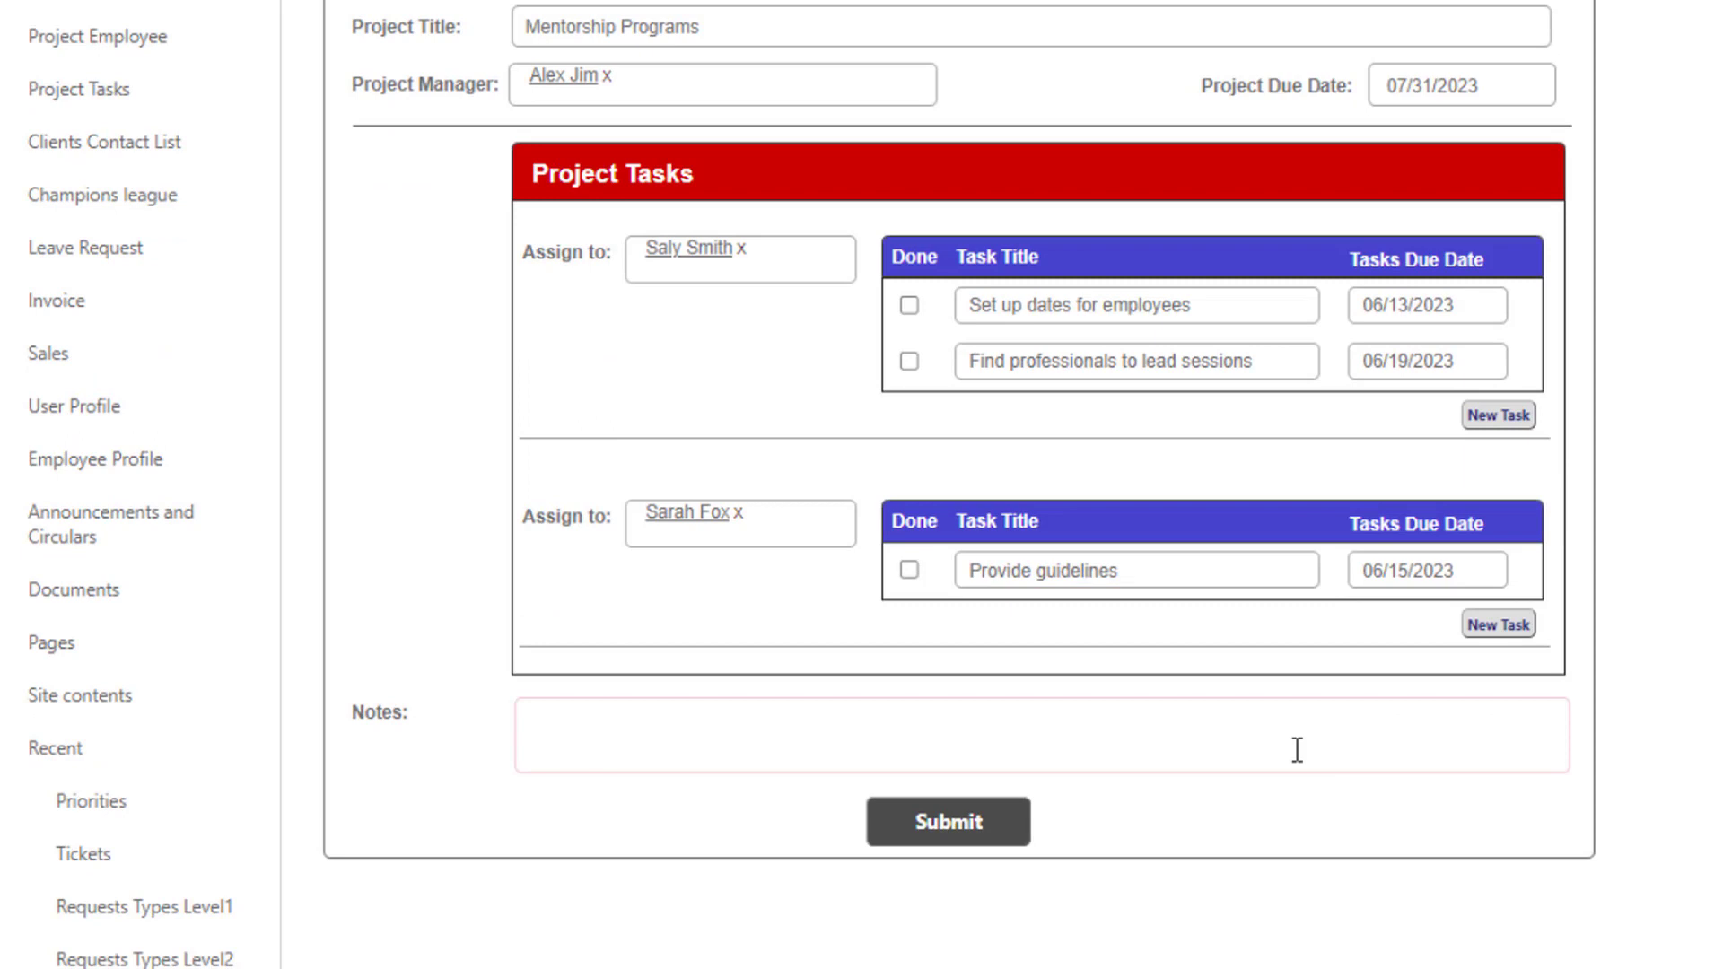
# Enter 'not' in Notes, submit the project, and select the new Mentorship Programs item
pyautogui.click(1297, 751)
pyautogui.write('notes...')
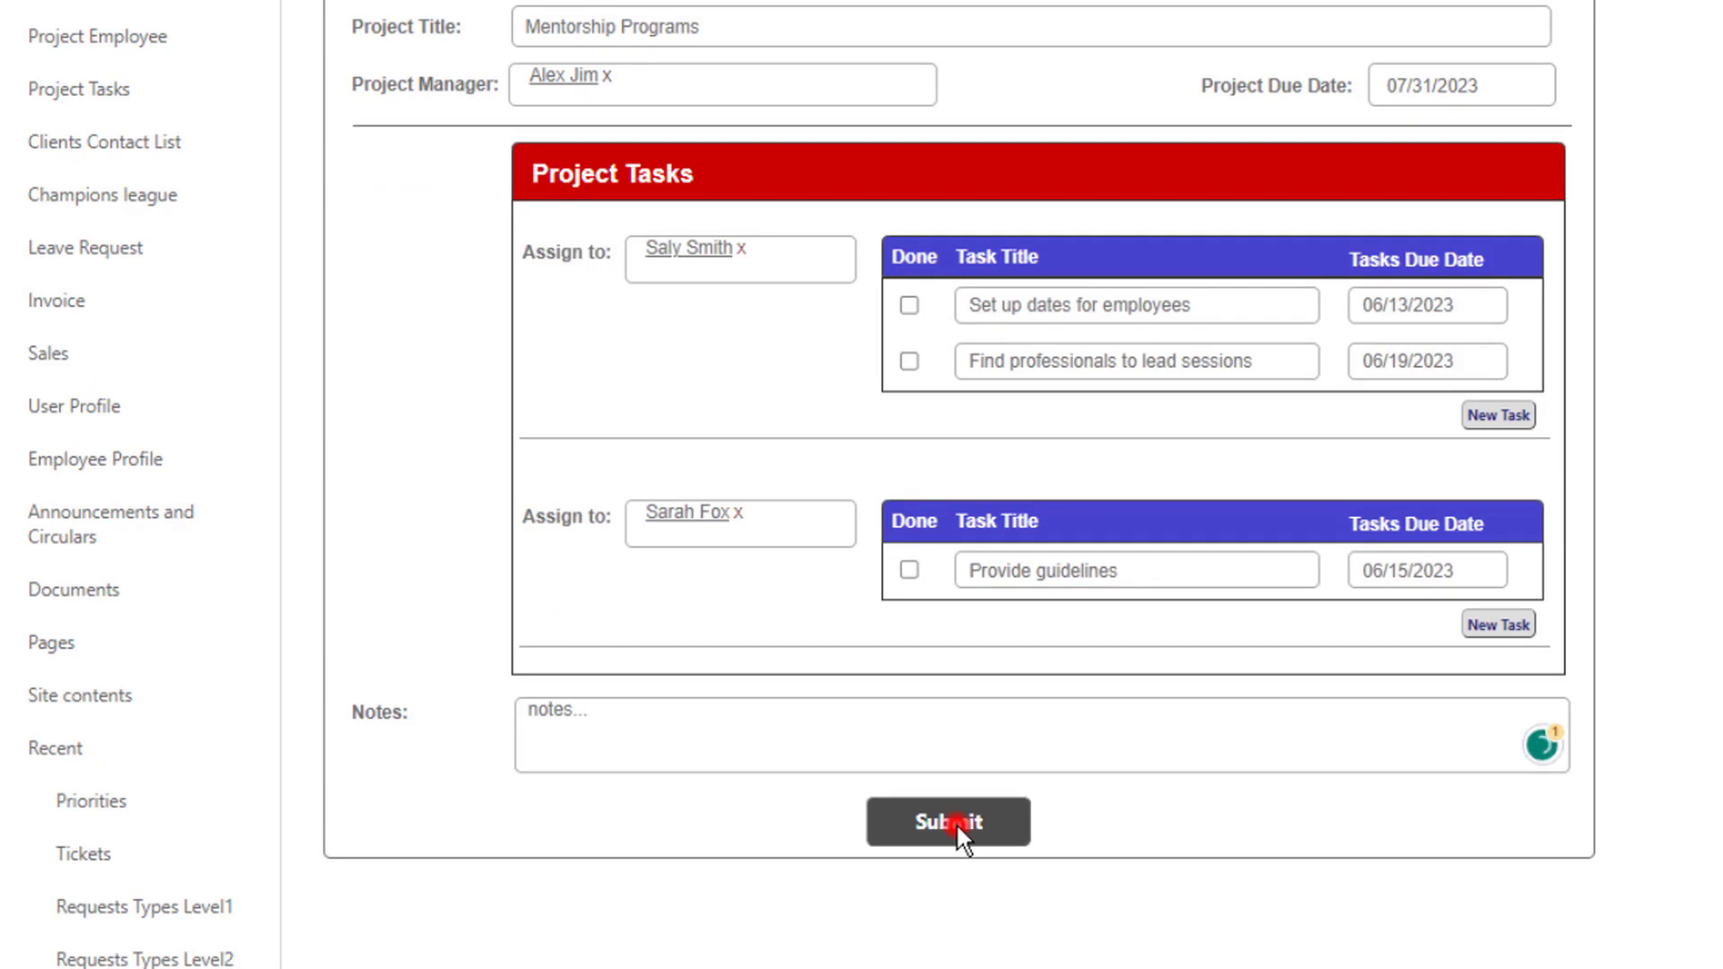
pyautogui.click(956, 822)
pyautogui.click(556, 440)
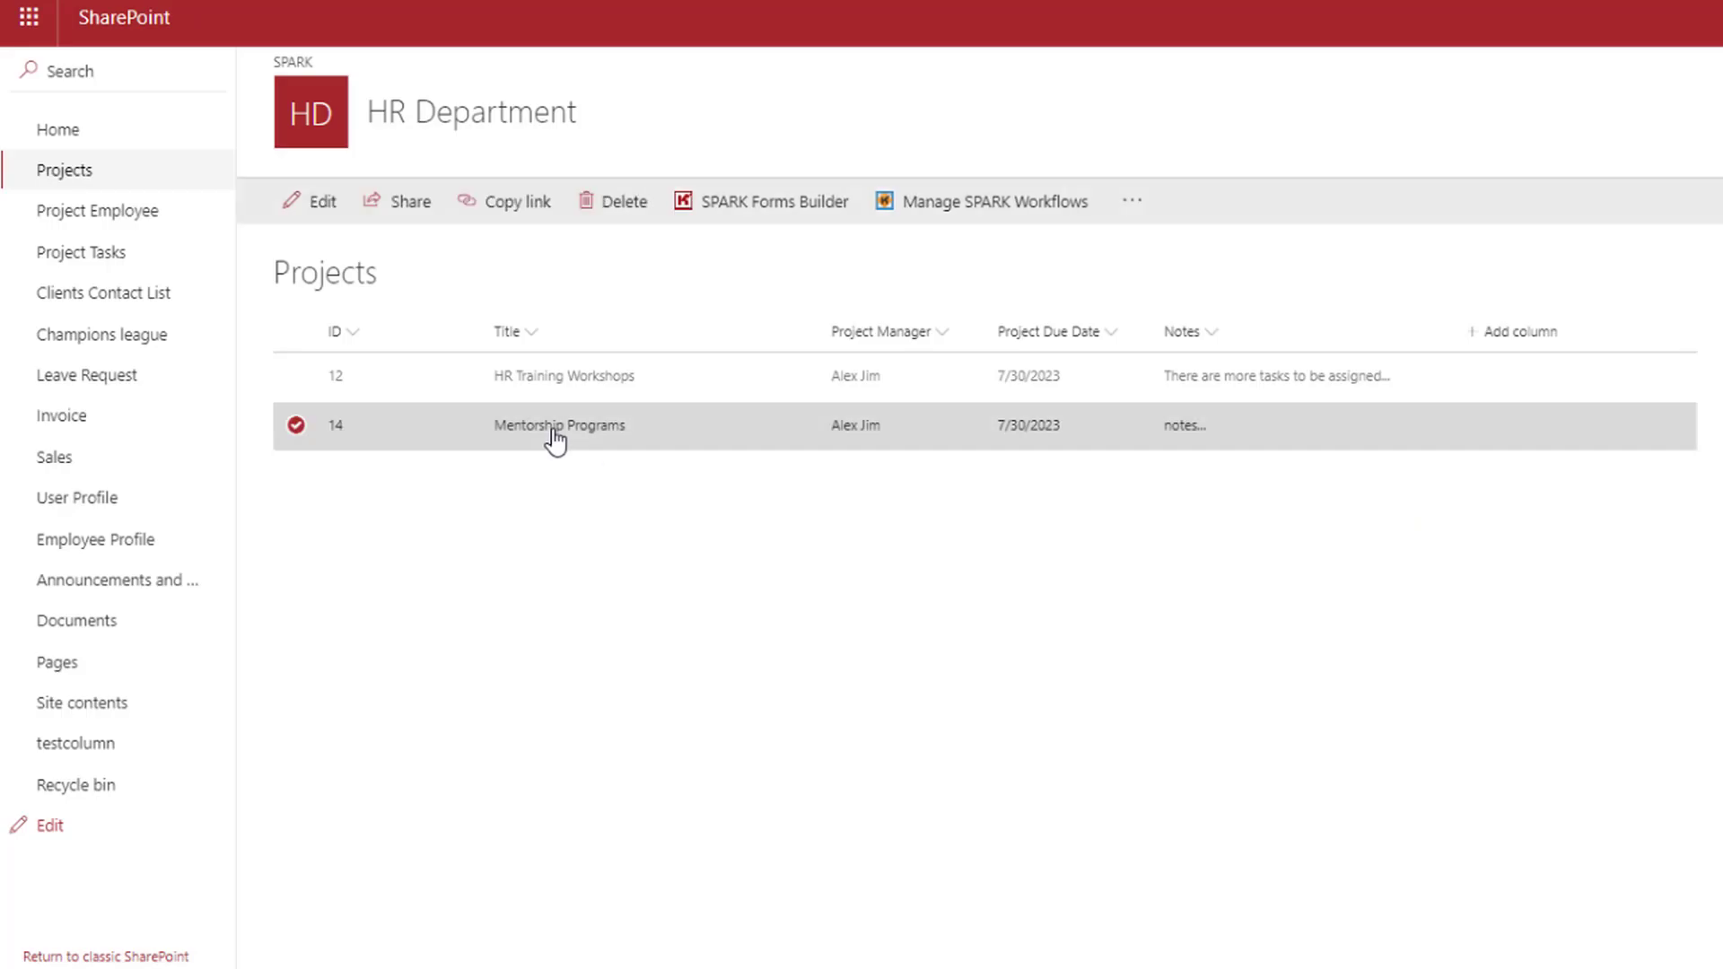
# Open the Mentorship Programs item, then review the Project Employee and Project Tasks lists
pyautogui.click(556, 431)
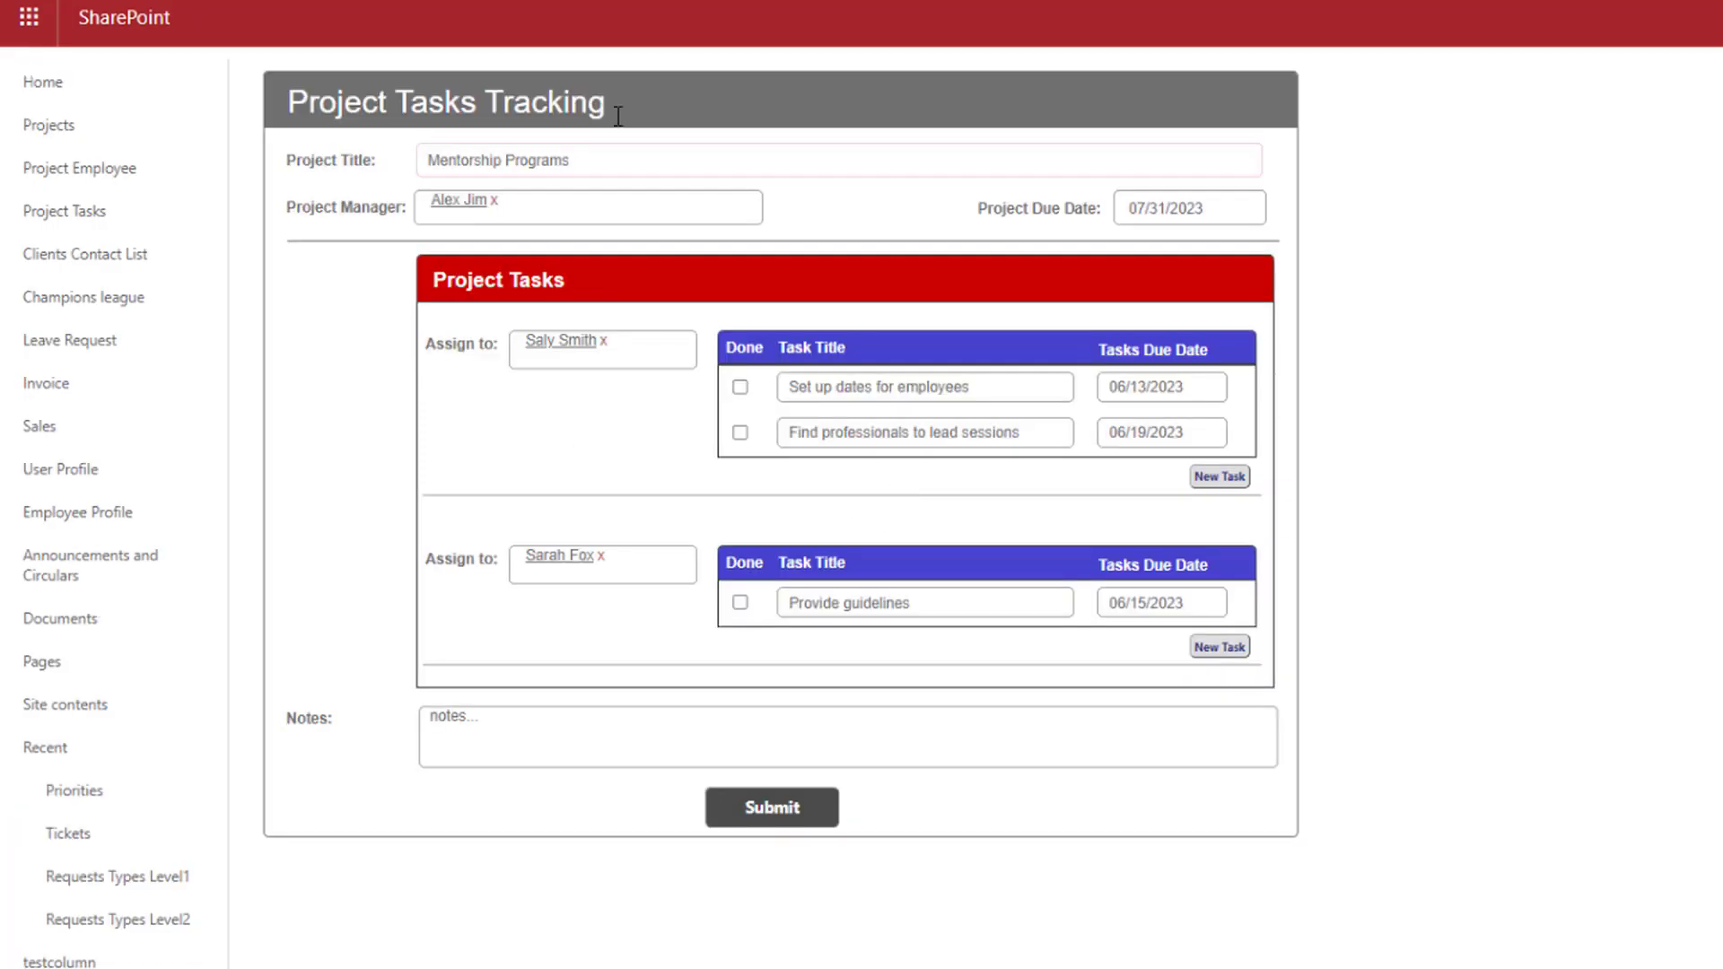
pyautogui.click(134, 172)
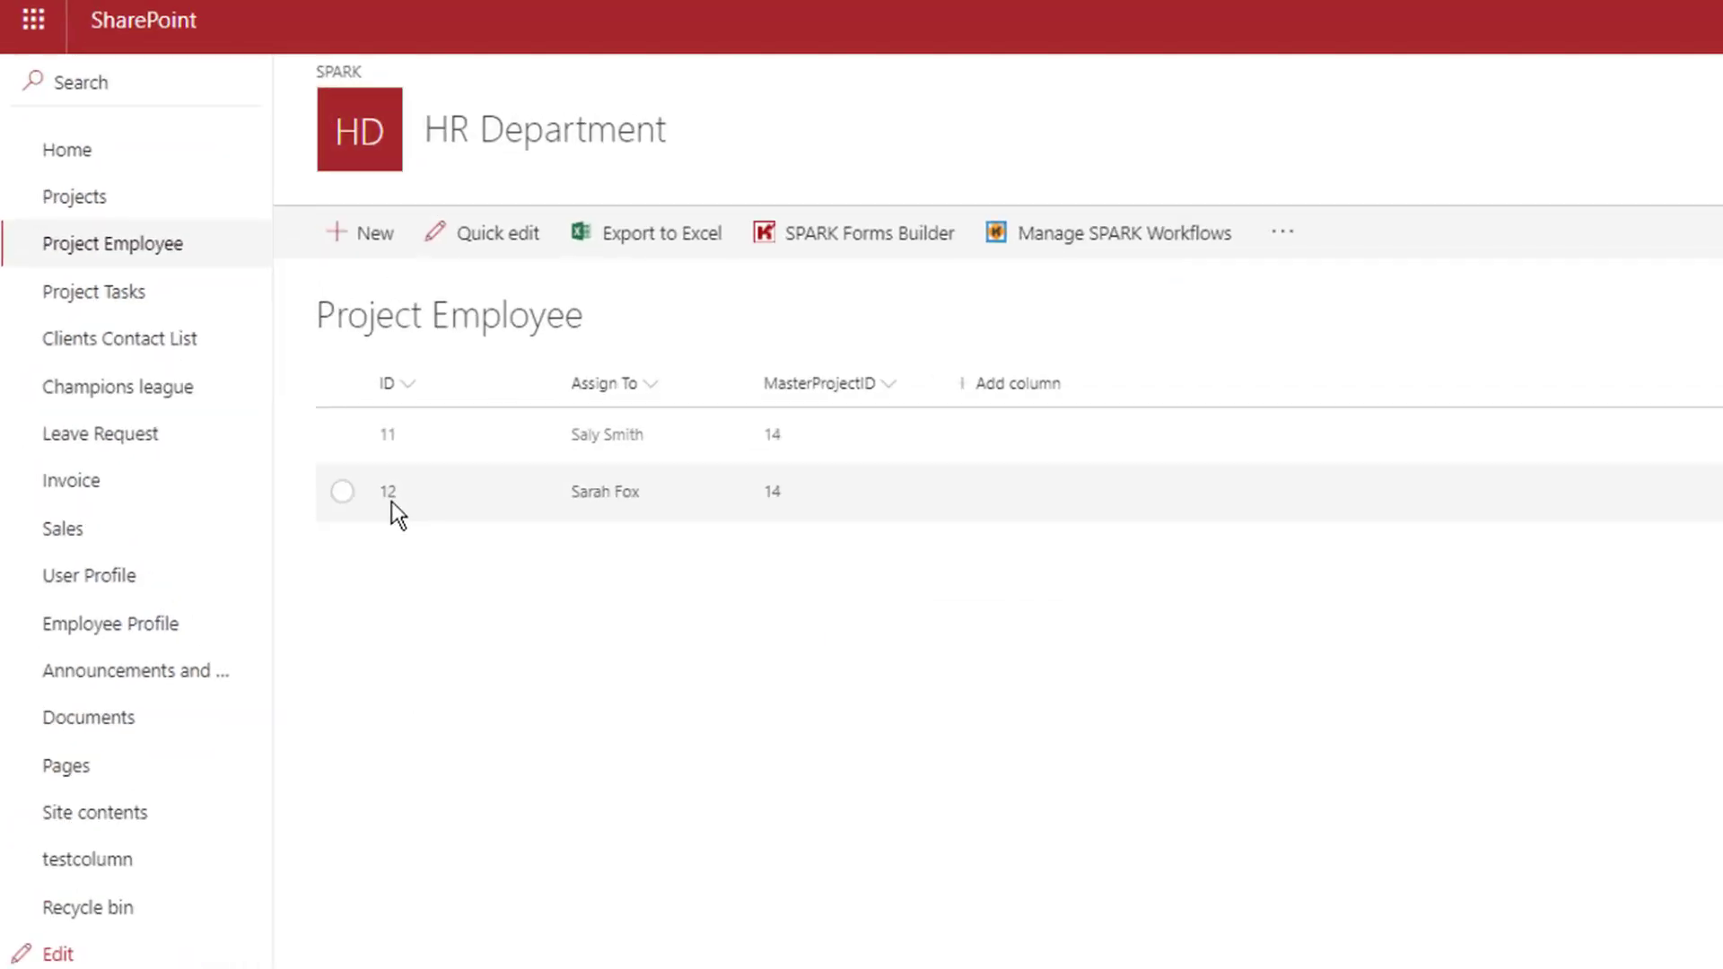
pyautogui.click(148, 296)
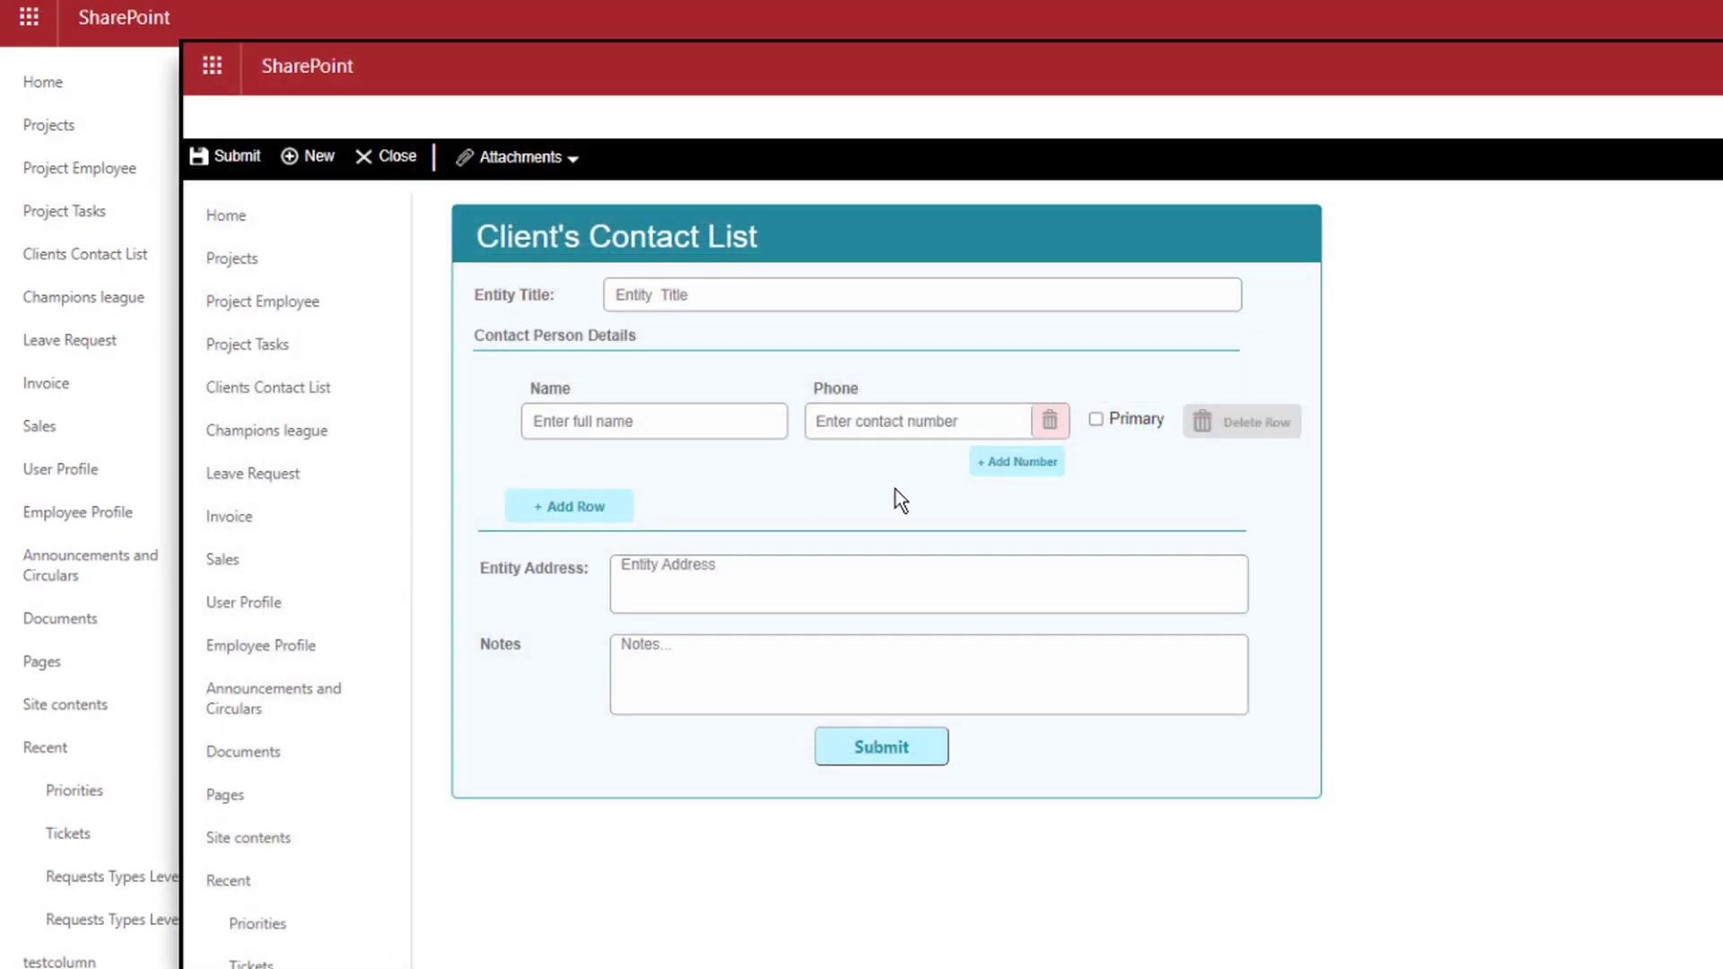
# In the Client's Contact List form, add contact rows and add and remove extra phone numbers
pyautogui.click(571, 507)
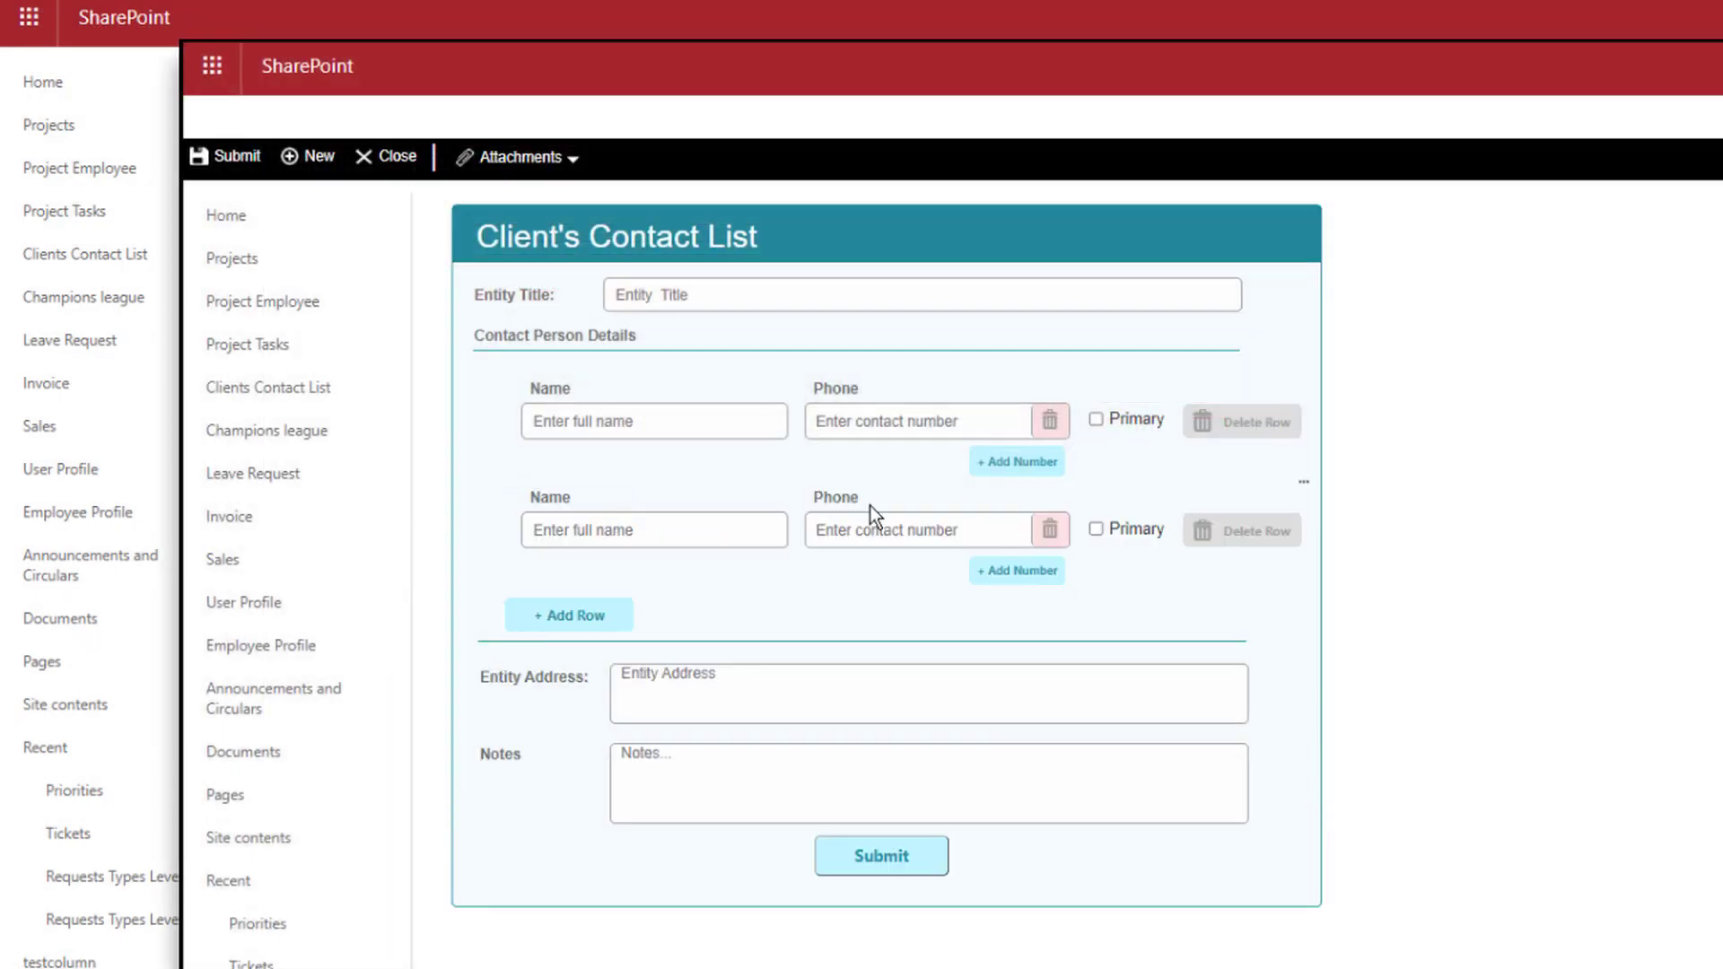
pyautogui.click(996, 466)
pyautogui.click(1005, 514)
pyautogui.click(1051, 524)
pyautogui.click(1052, 472)
pyautogui.click(1028, 568)
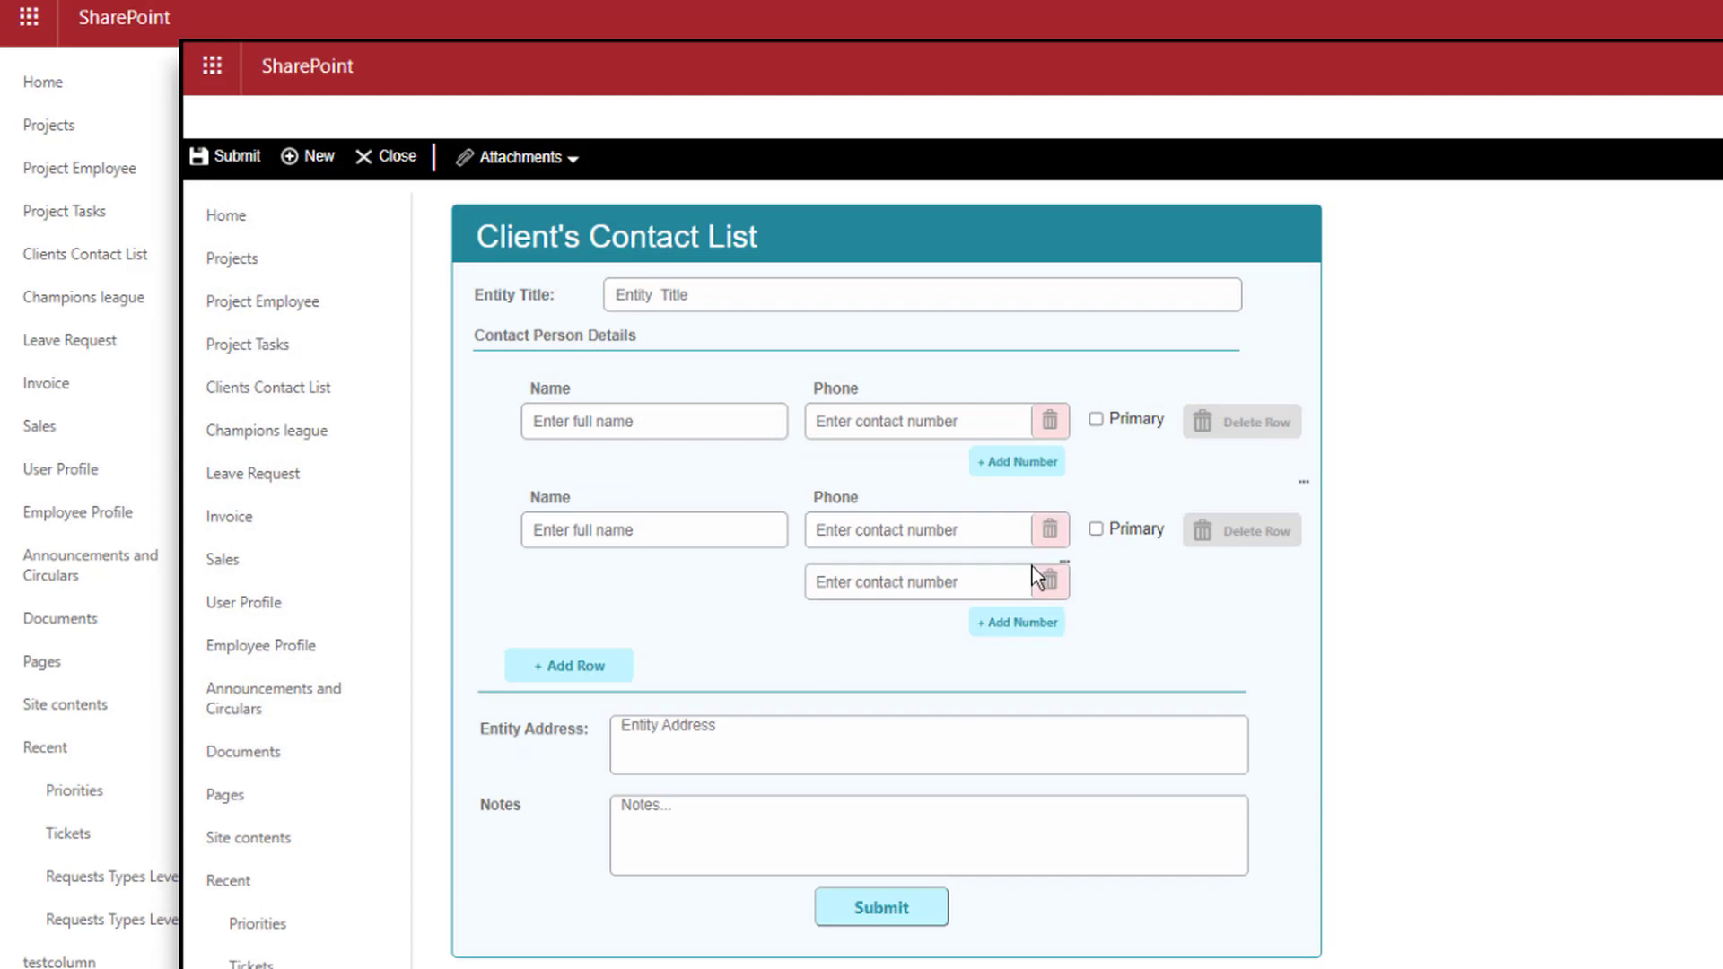
pyautogui.click(592, 669)
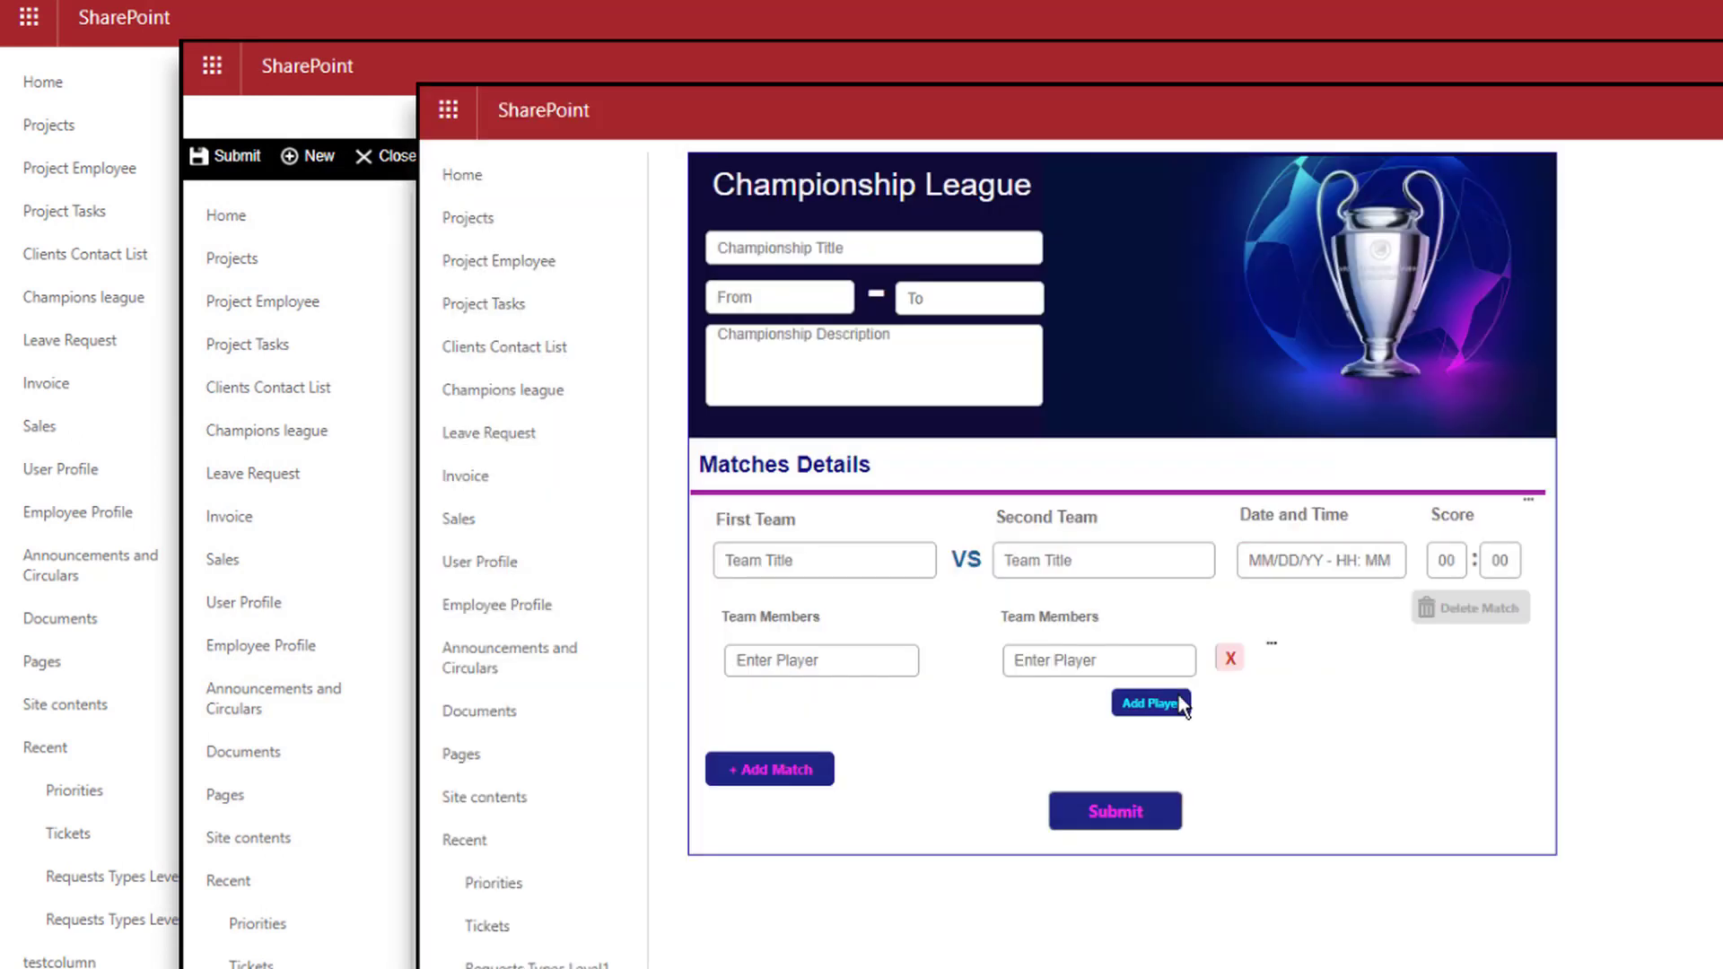
# In the Championship League form, add and remove player rows, add two matches, then delete the first match
pyautogui.click(1171, 705)
pyautogui.click(1167, 758)
pyautogui.click(1167, 801)
pyautogui.click(1233, 662)
pyautogui.click(1233, 661)
pyautogui.click(763, 820)
pyautogui.scroll(-4, 1157, 691)
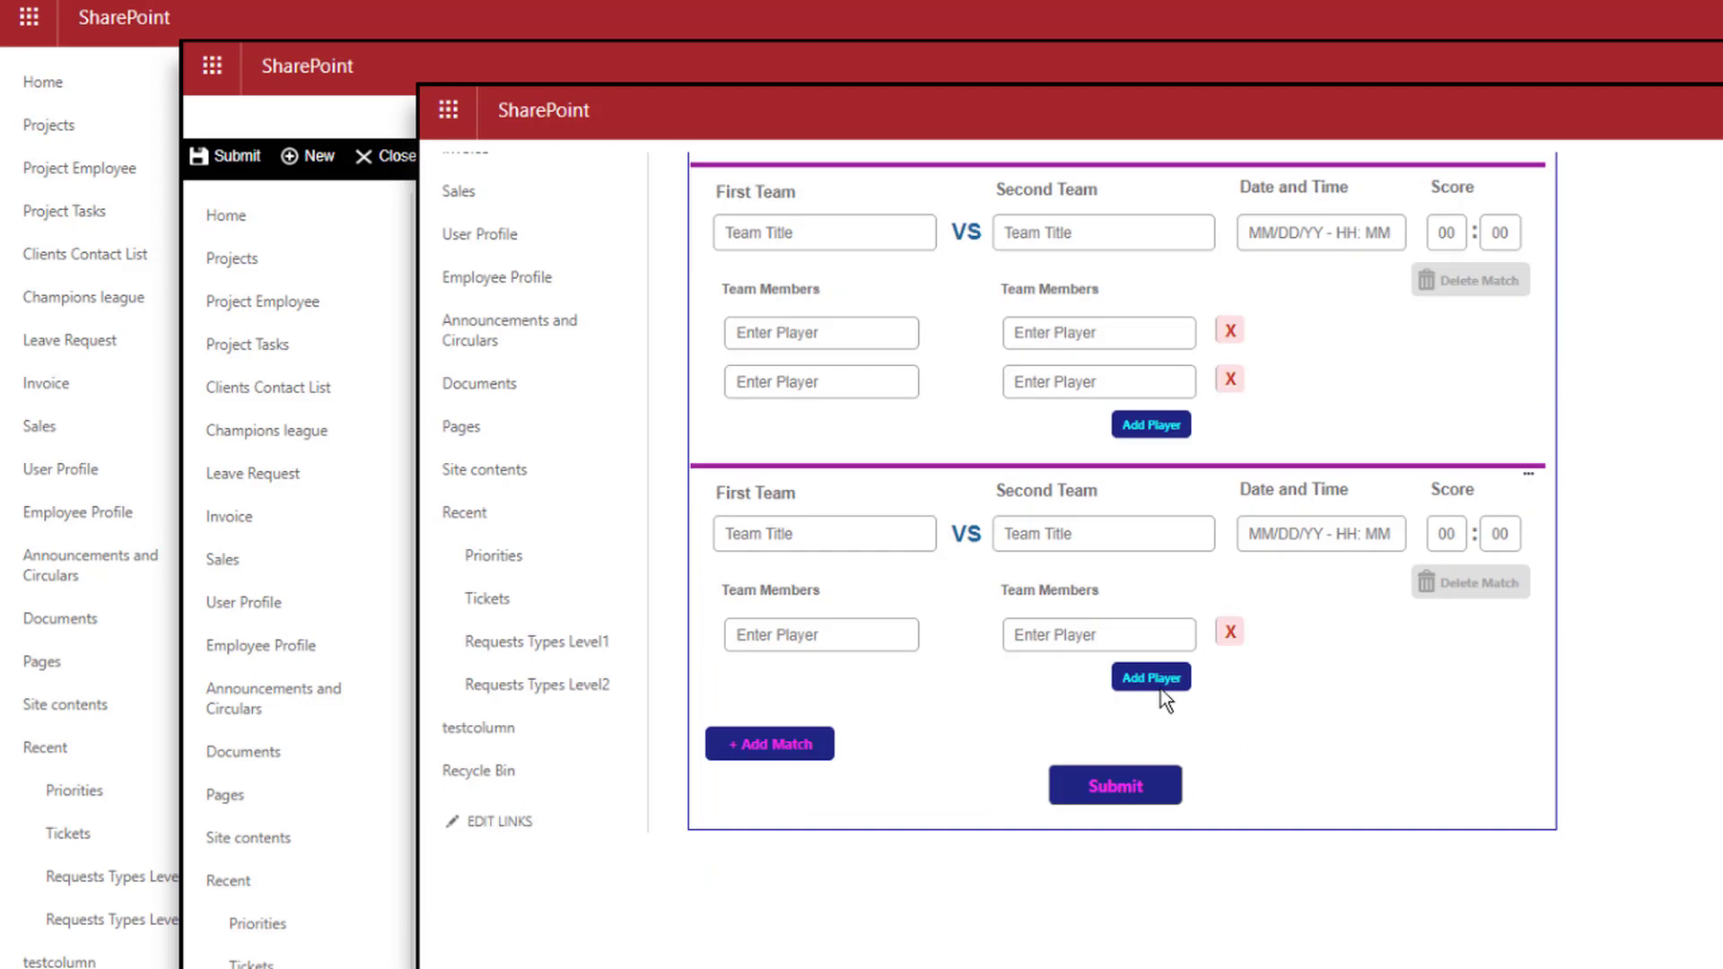
pyautogui.click(770, 743)
pyautogui.click(1152, 678)
pyautogui.click(1156, 422)
pyautogui.scroll(-4, 1645, 749)
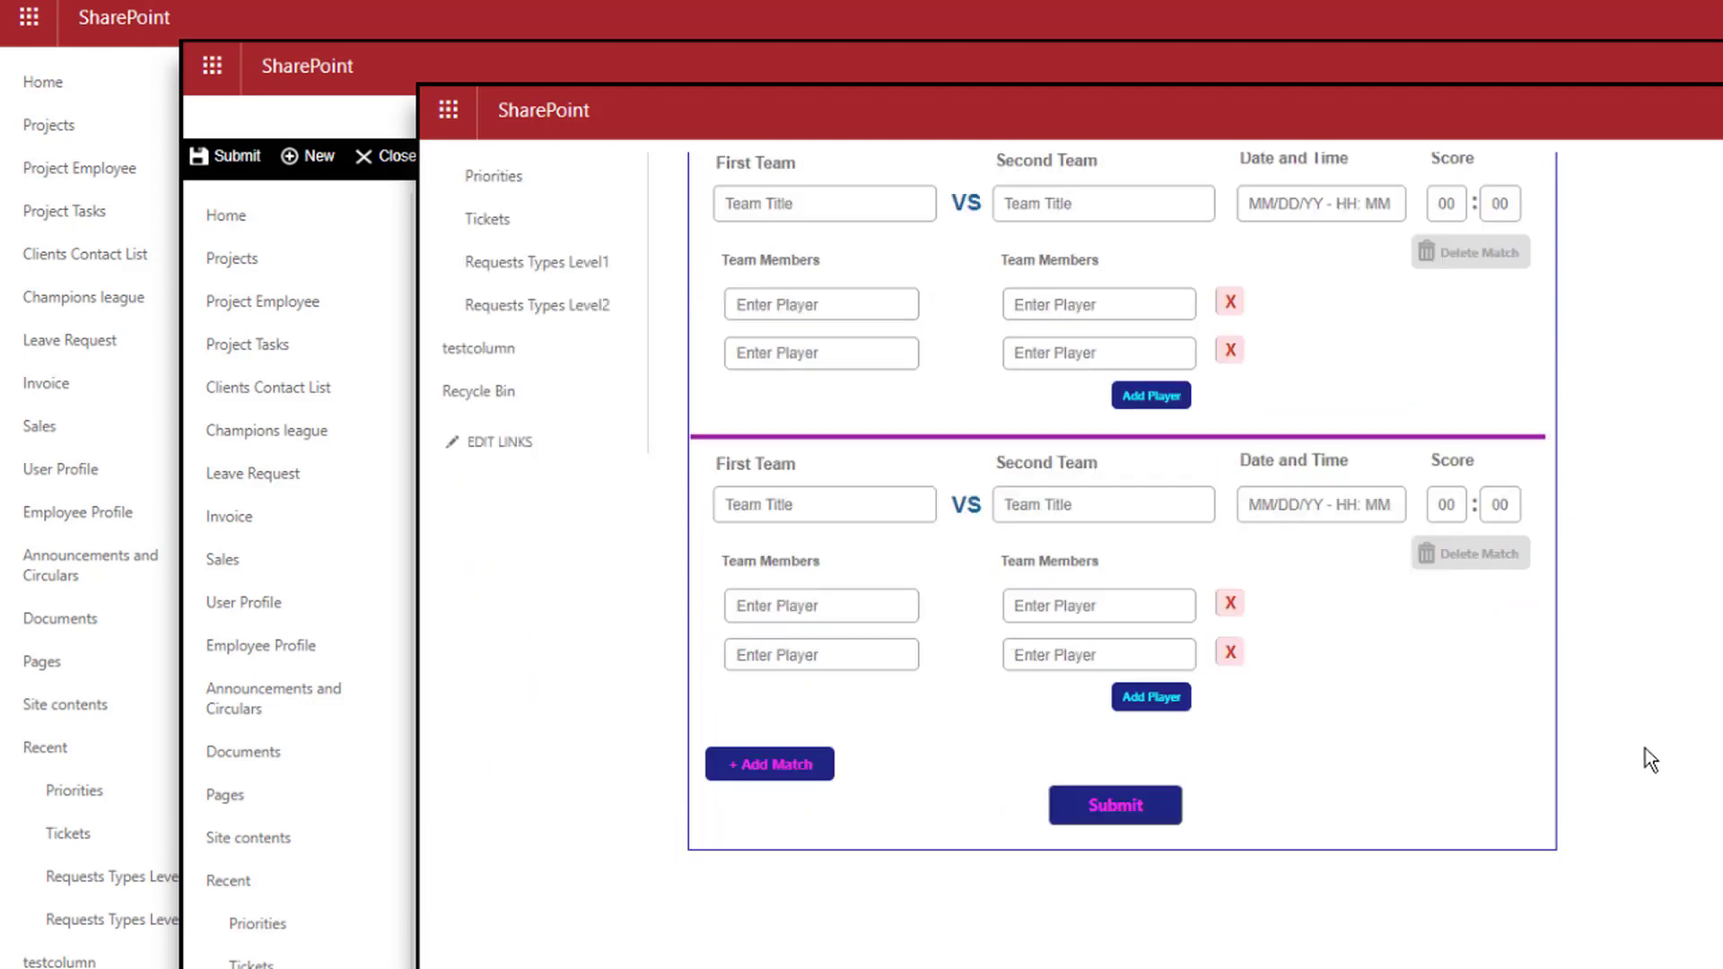
pyautogui.scroll(8, 1645, 748)
pyautogui.scroll(-7, 1645, 749)
pyautogui.click(1228, 733)
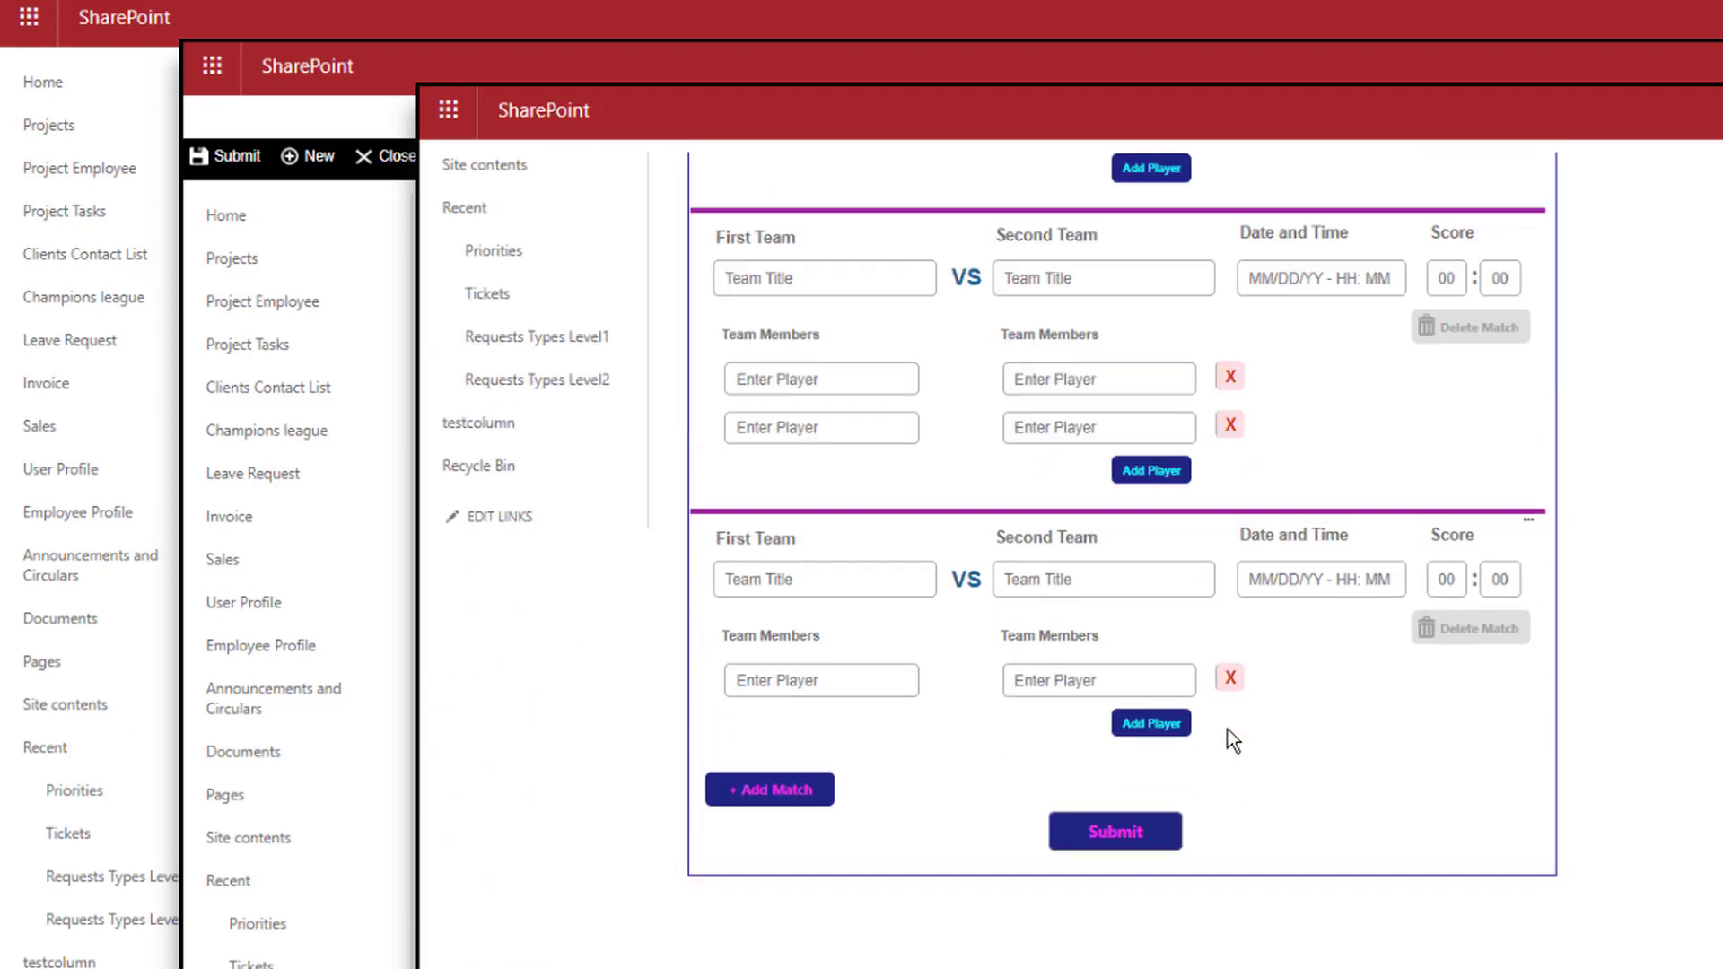
pyautogui.scroll(7, 1543, 623)
pyautogui.click(1477, 564)
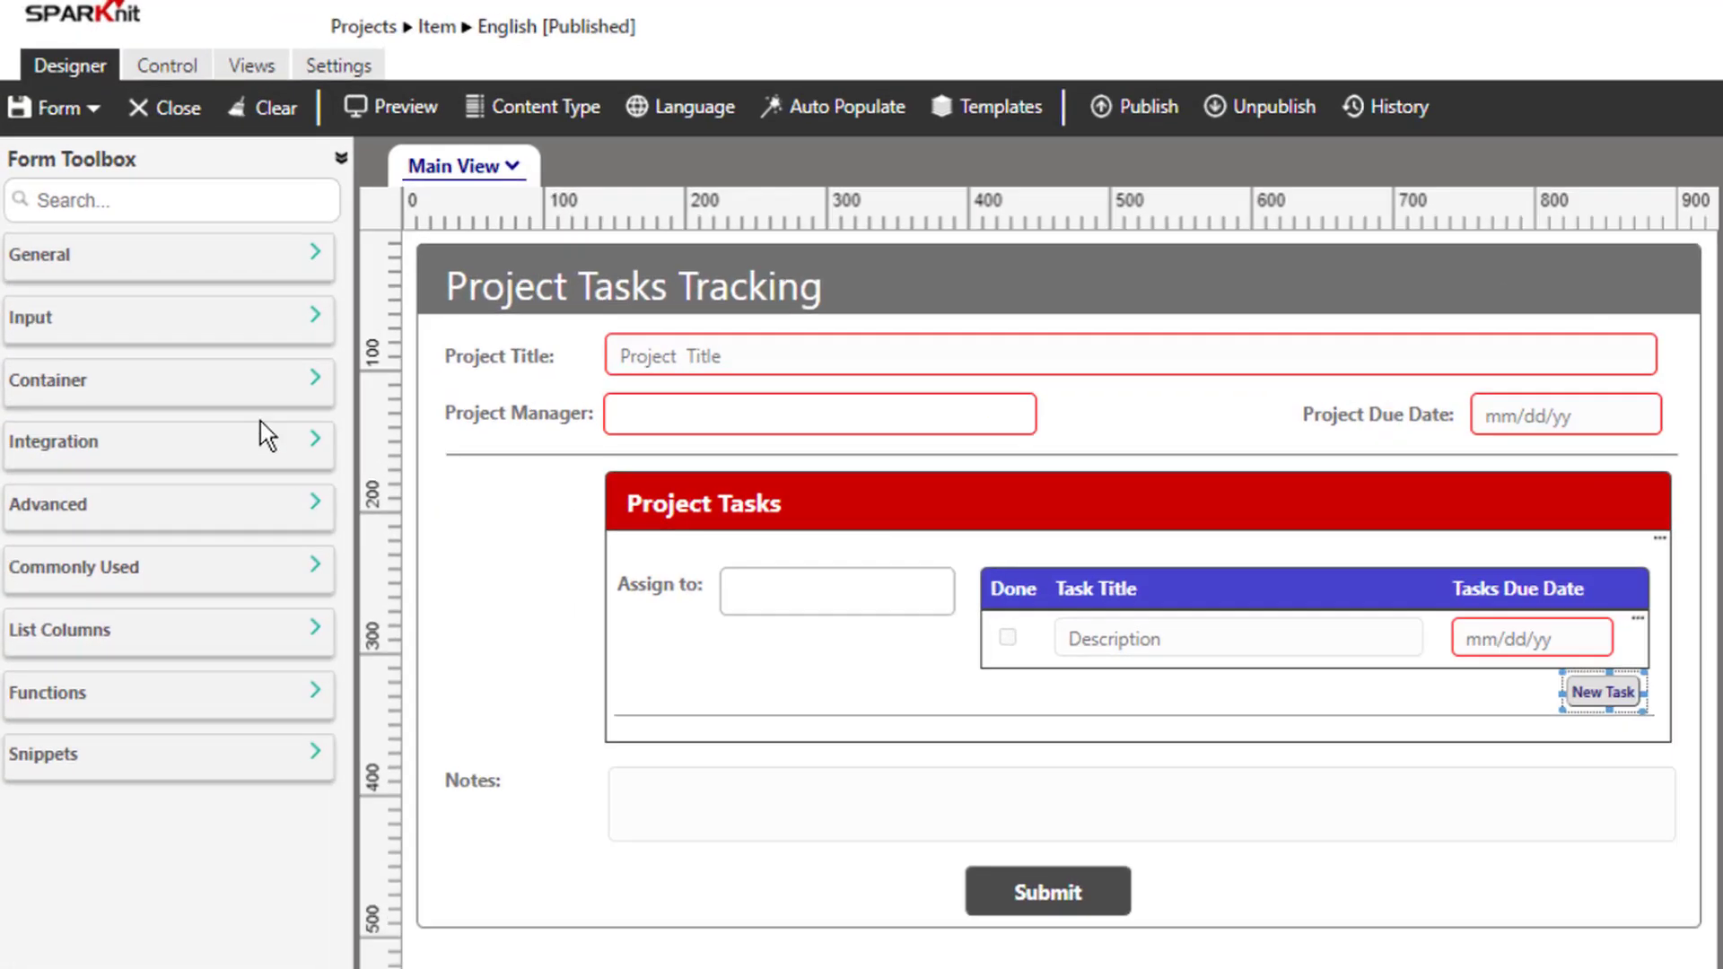
# Expand the Form Toolbox's Container category to reveal Repeater, Panel and Tab
pyautogui.click(226, 316)
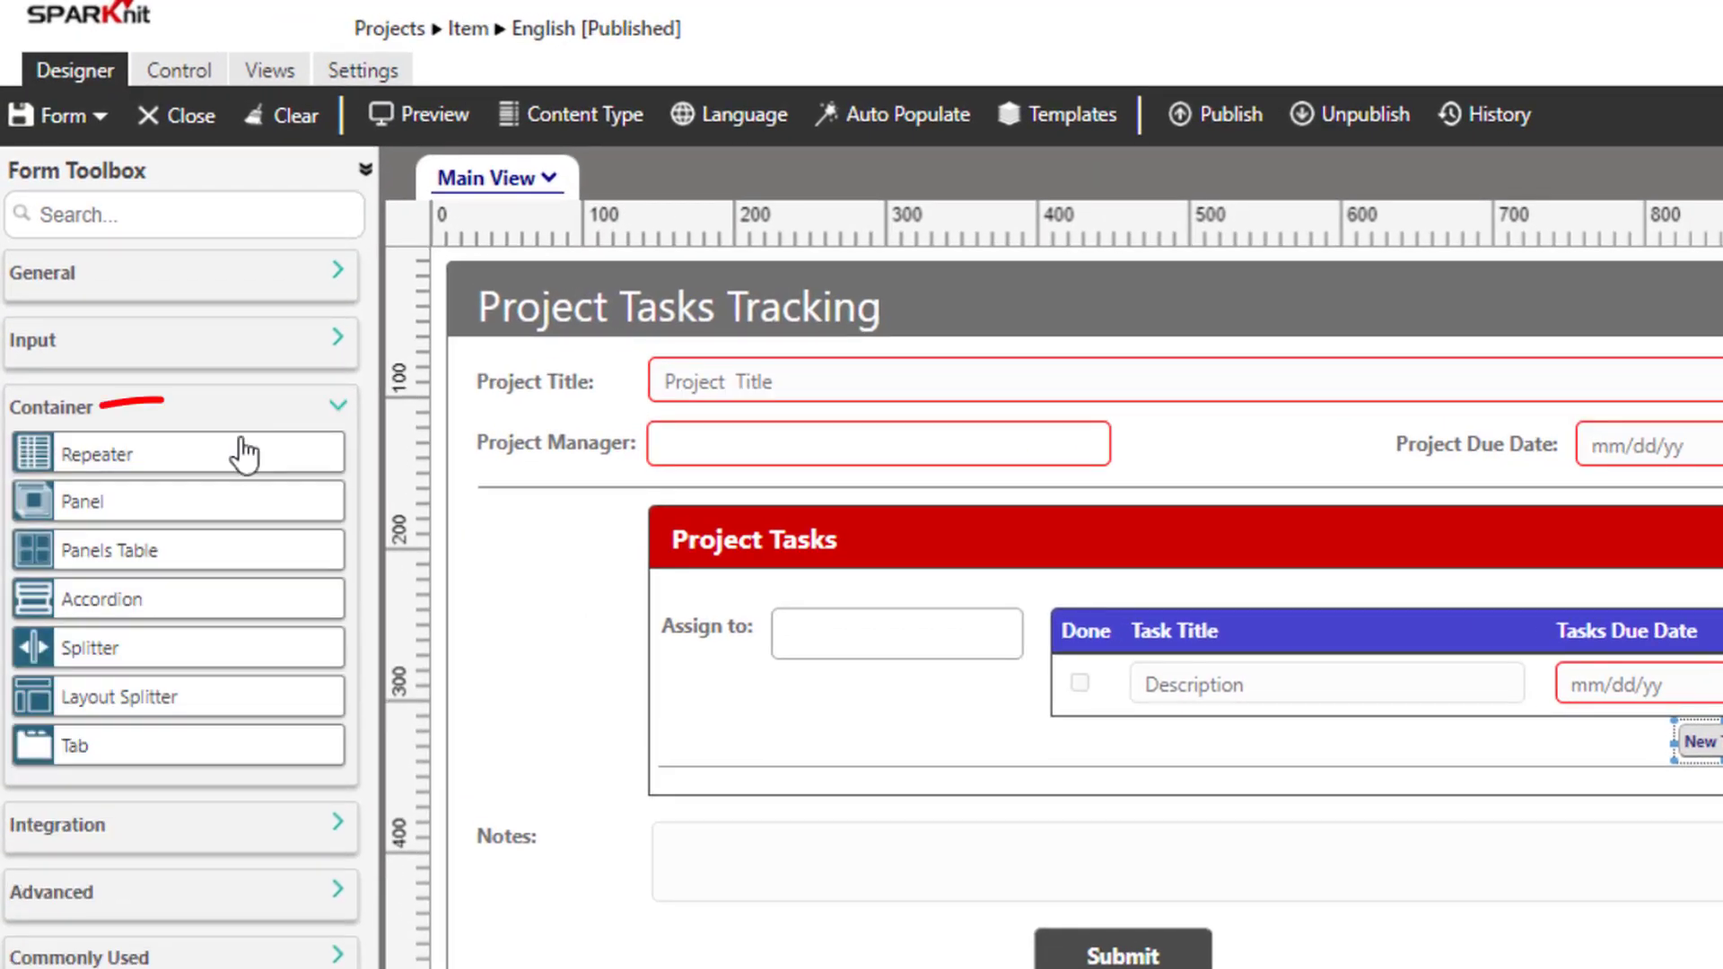